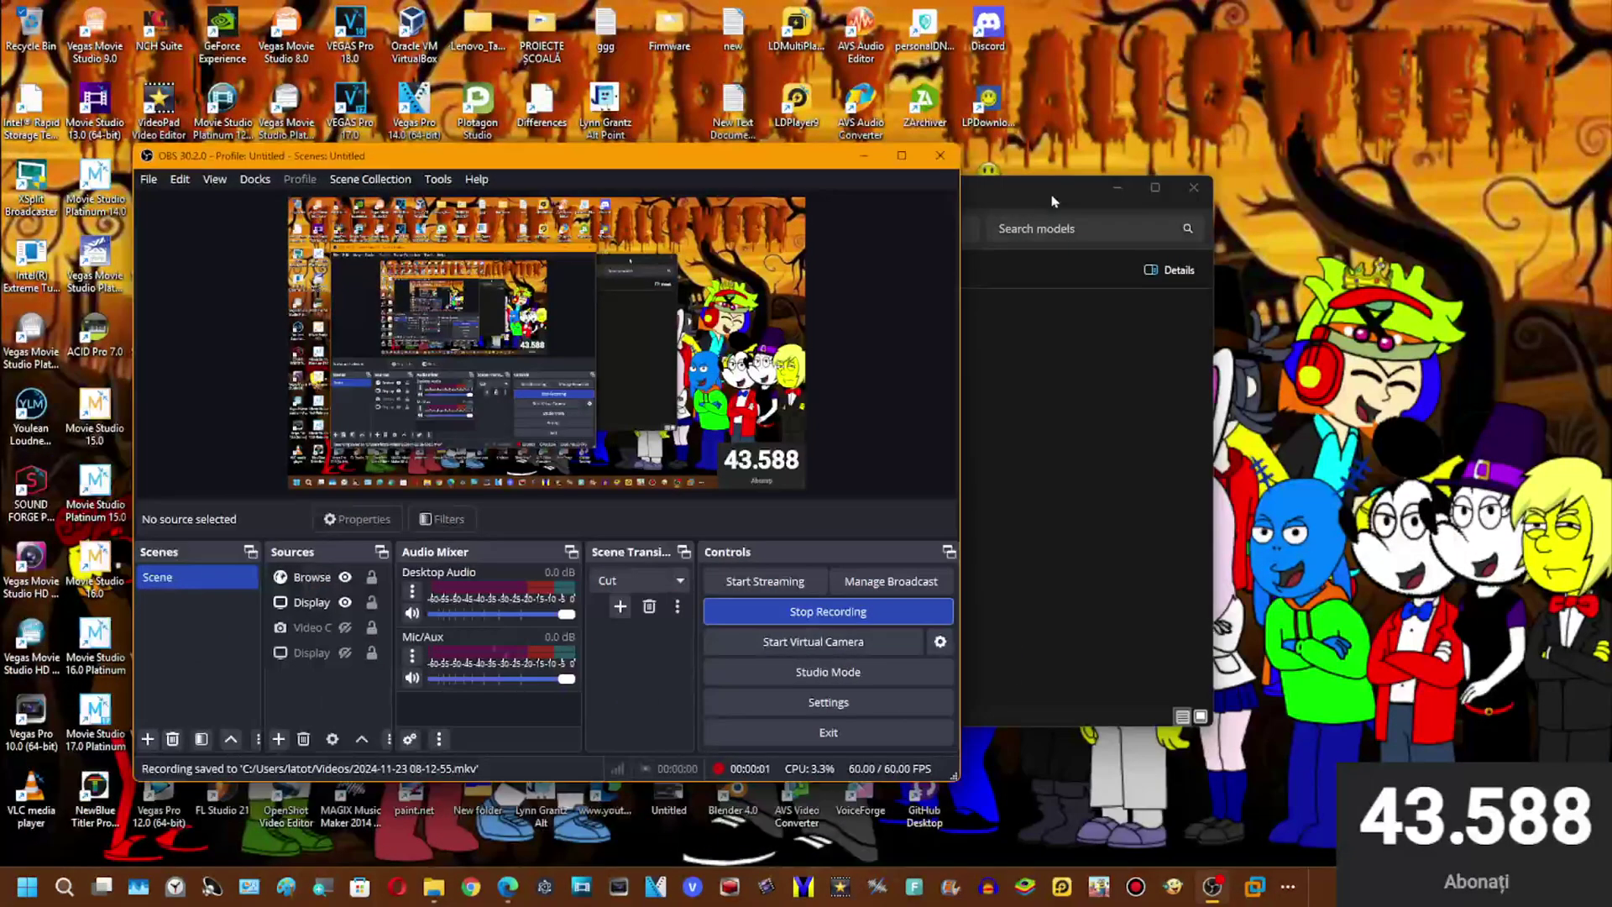
- Minimize the recorder and the models folder window, and bring up Wrapper: Offline
click(896, 157)
click(1513, 8)
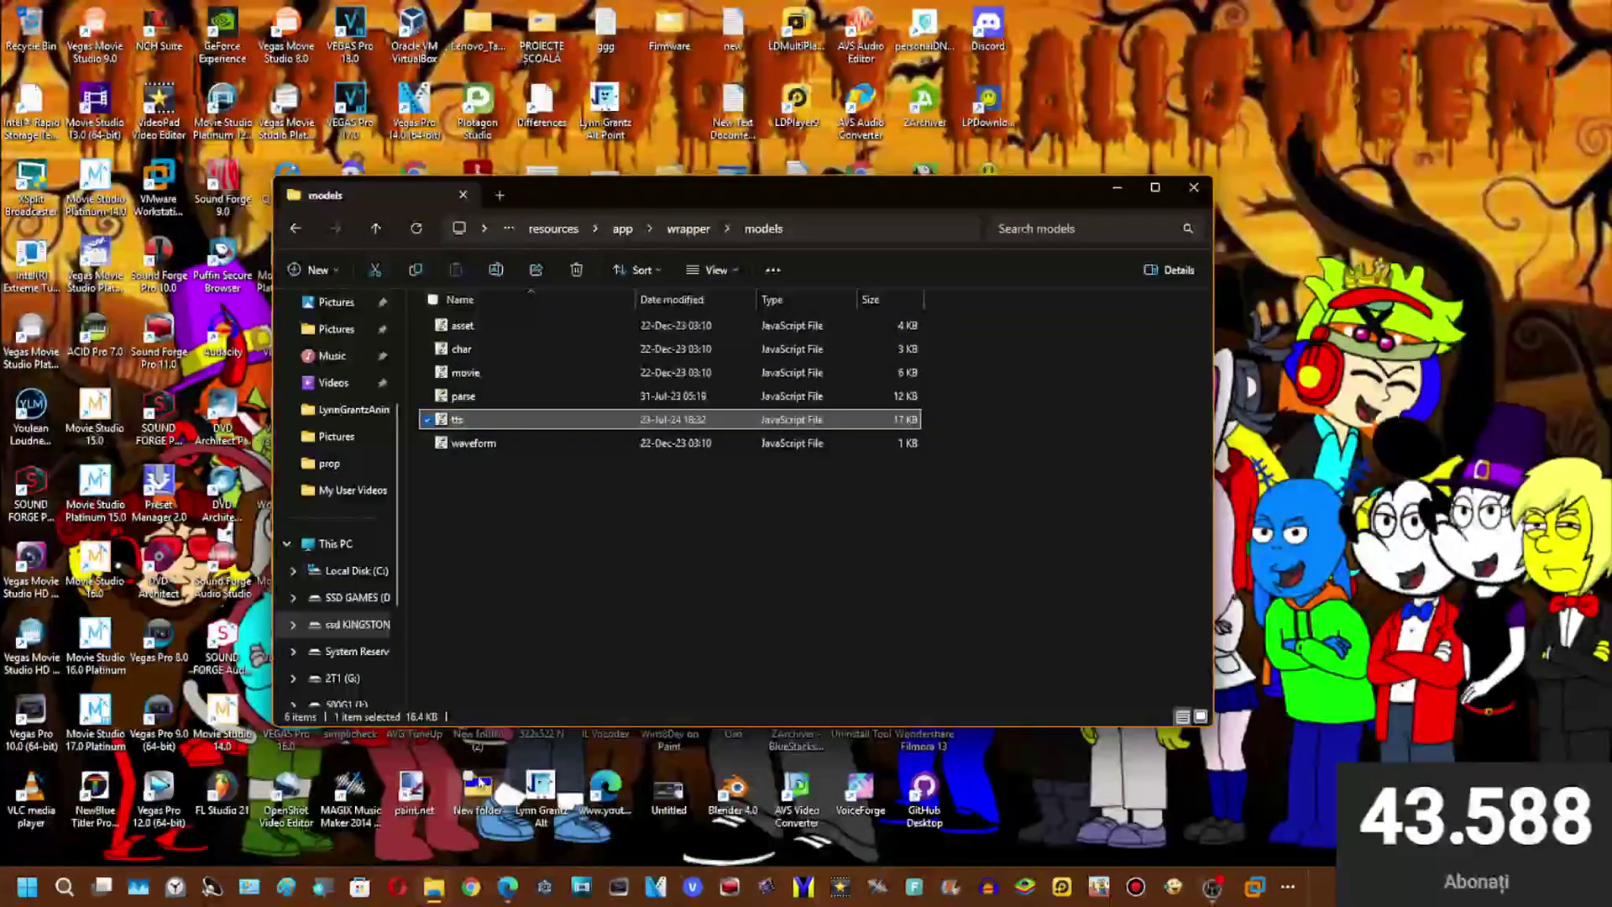
click(547, 882)
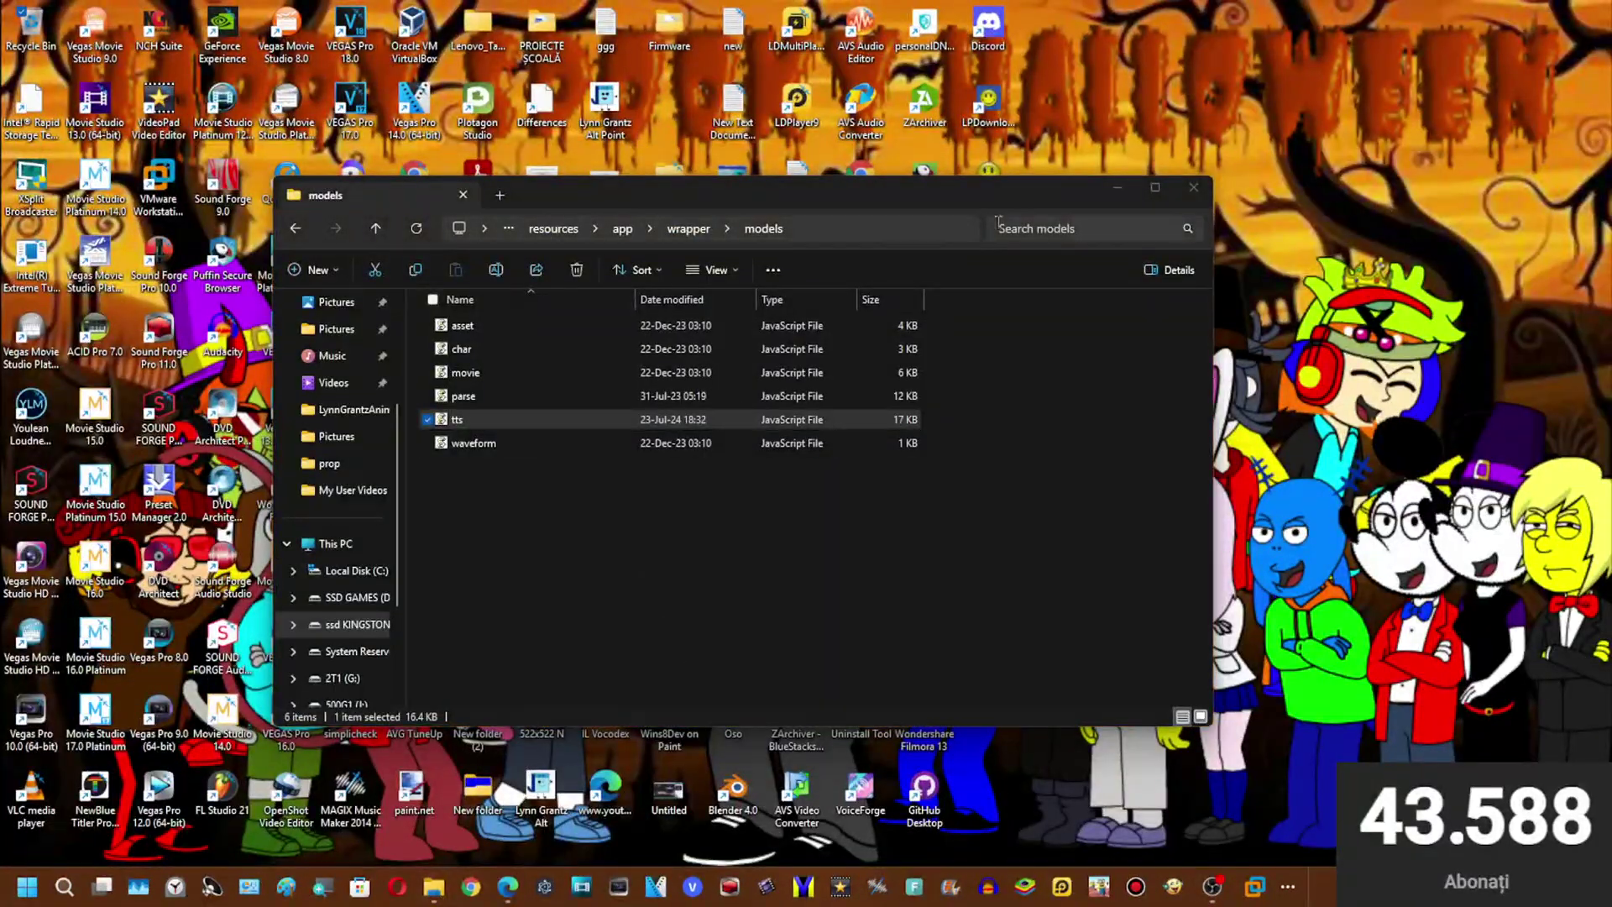
click(1117, 187)
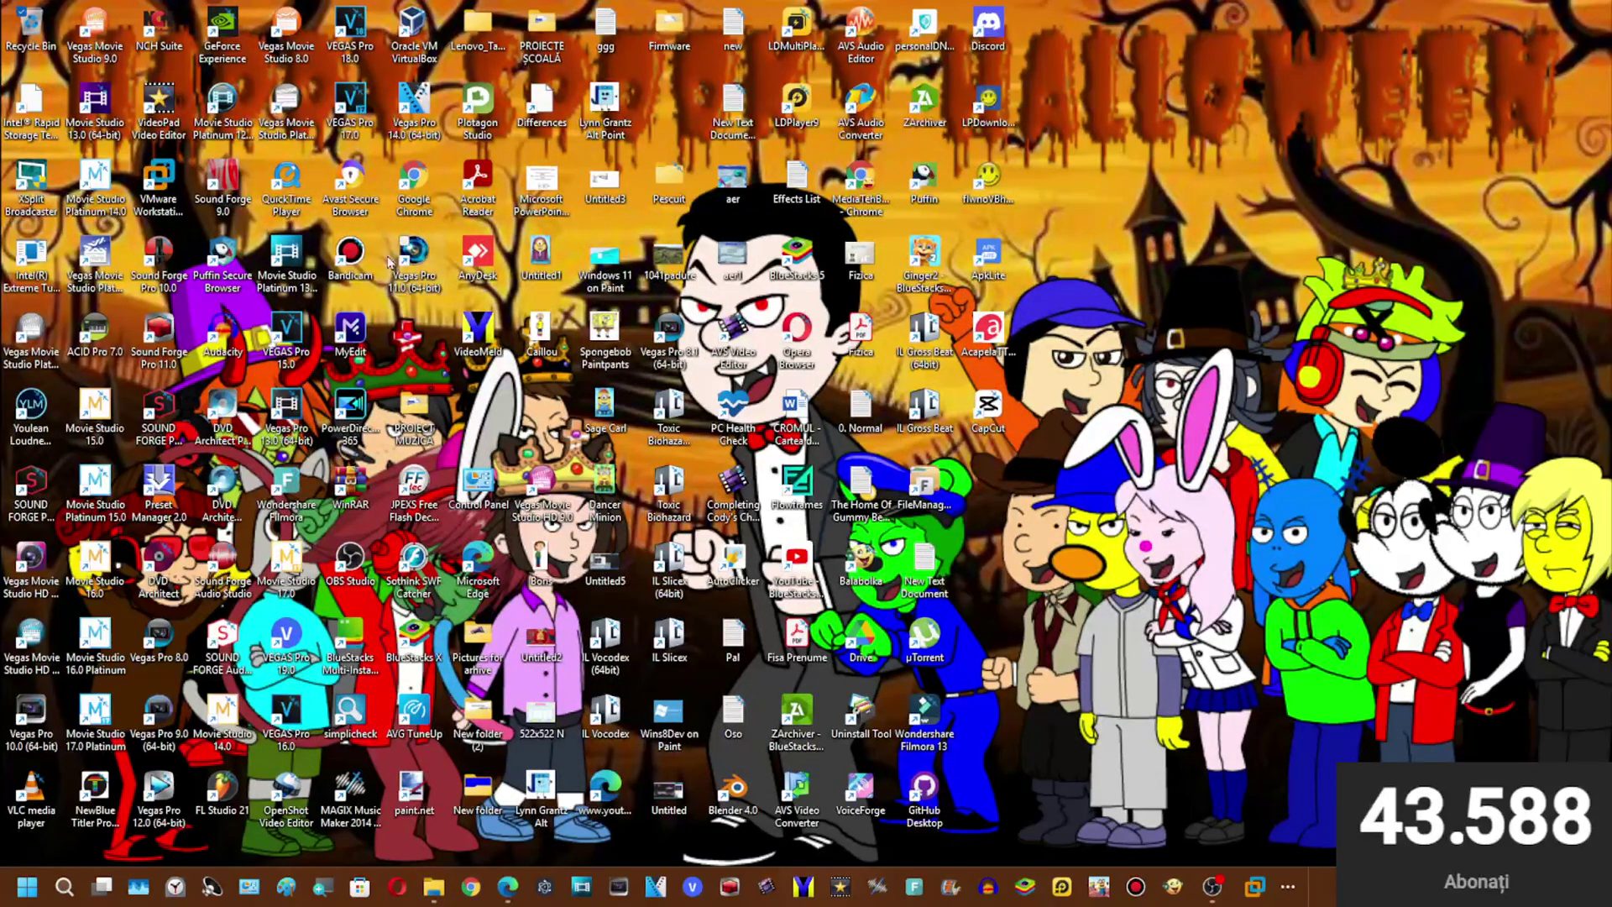
click(545, 886)
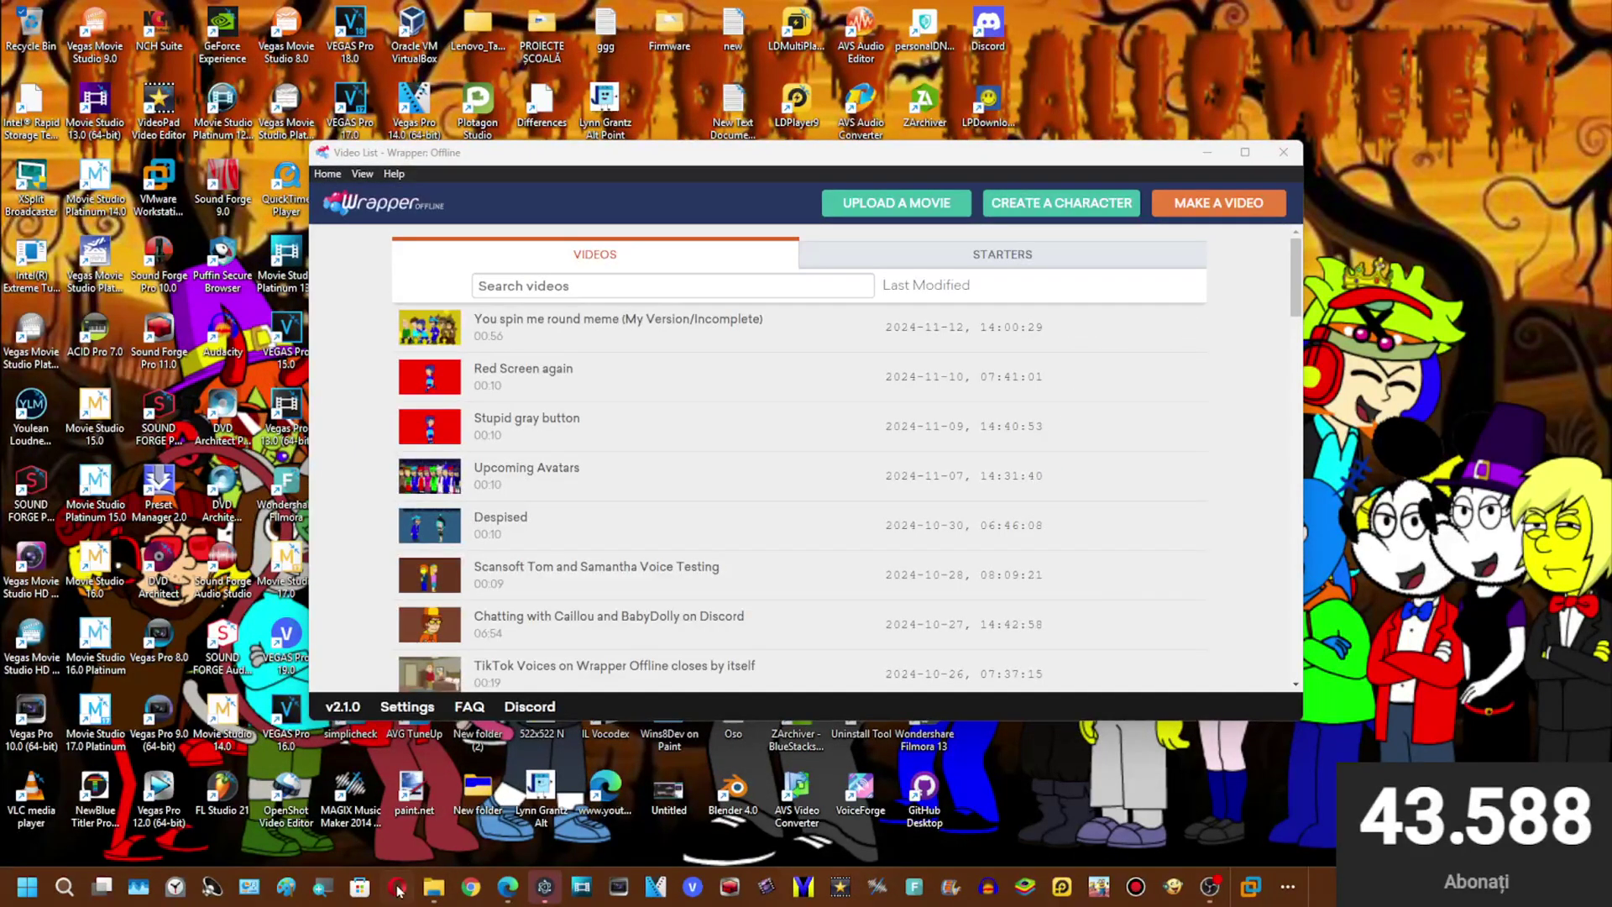
- Switch to File Explorer, go up from the models folder to wrapper-offline-win32-x64, and minimize the window
click(434, 886)
click(574, 235)
click(575, 235)
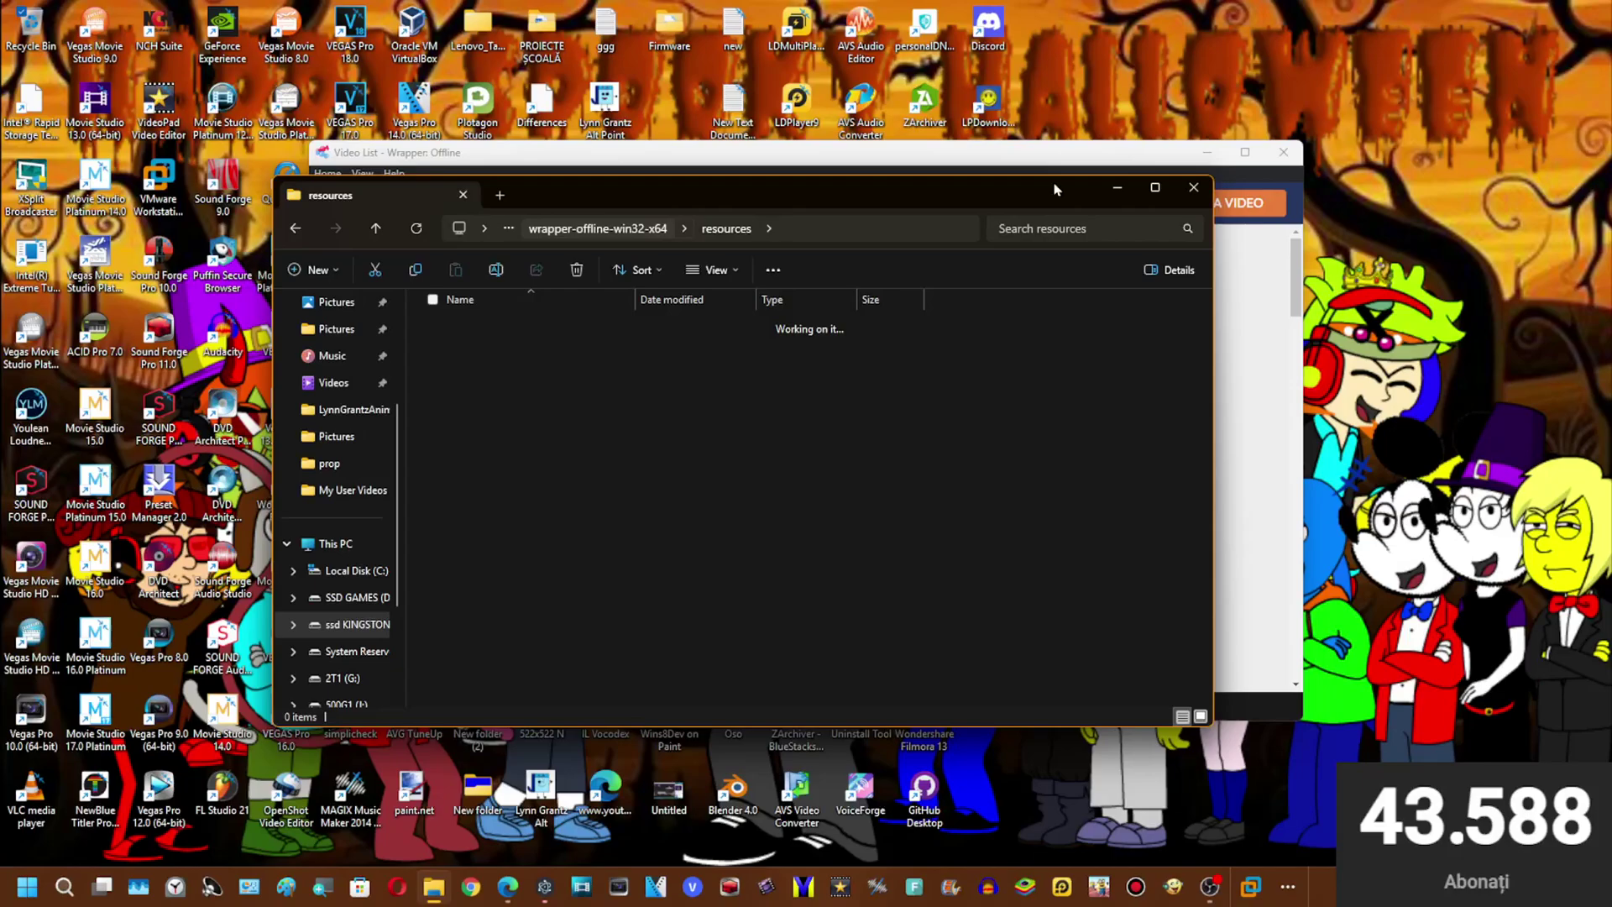
click(1114, 192)
- Maximize Wrapper: Offline and start a new video with the Comedy World theme
click(1246, 152)
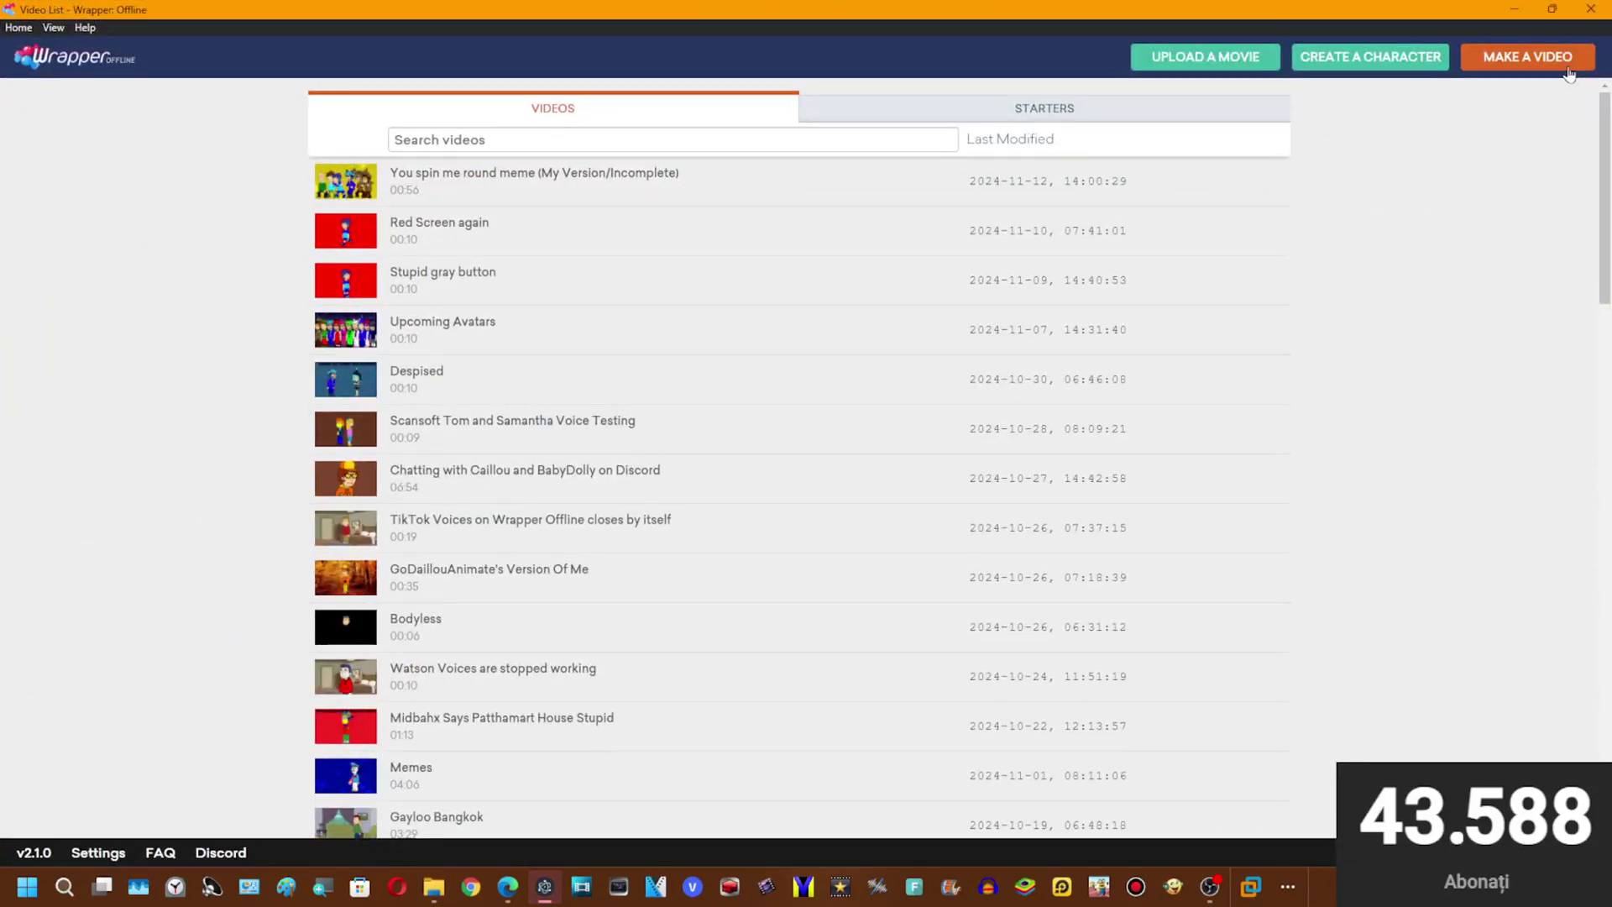
click(1528, 40)
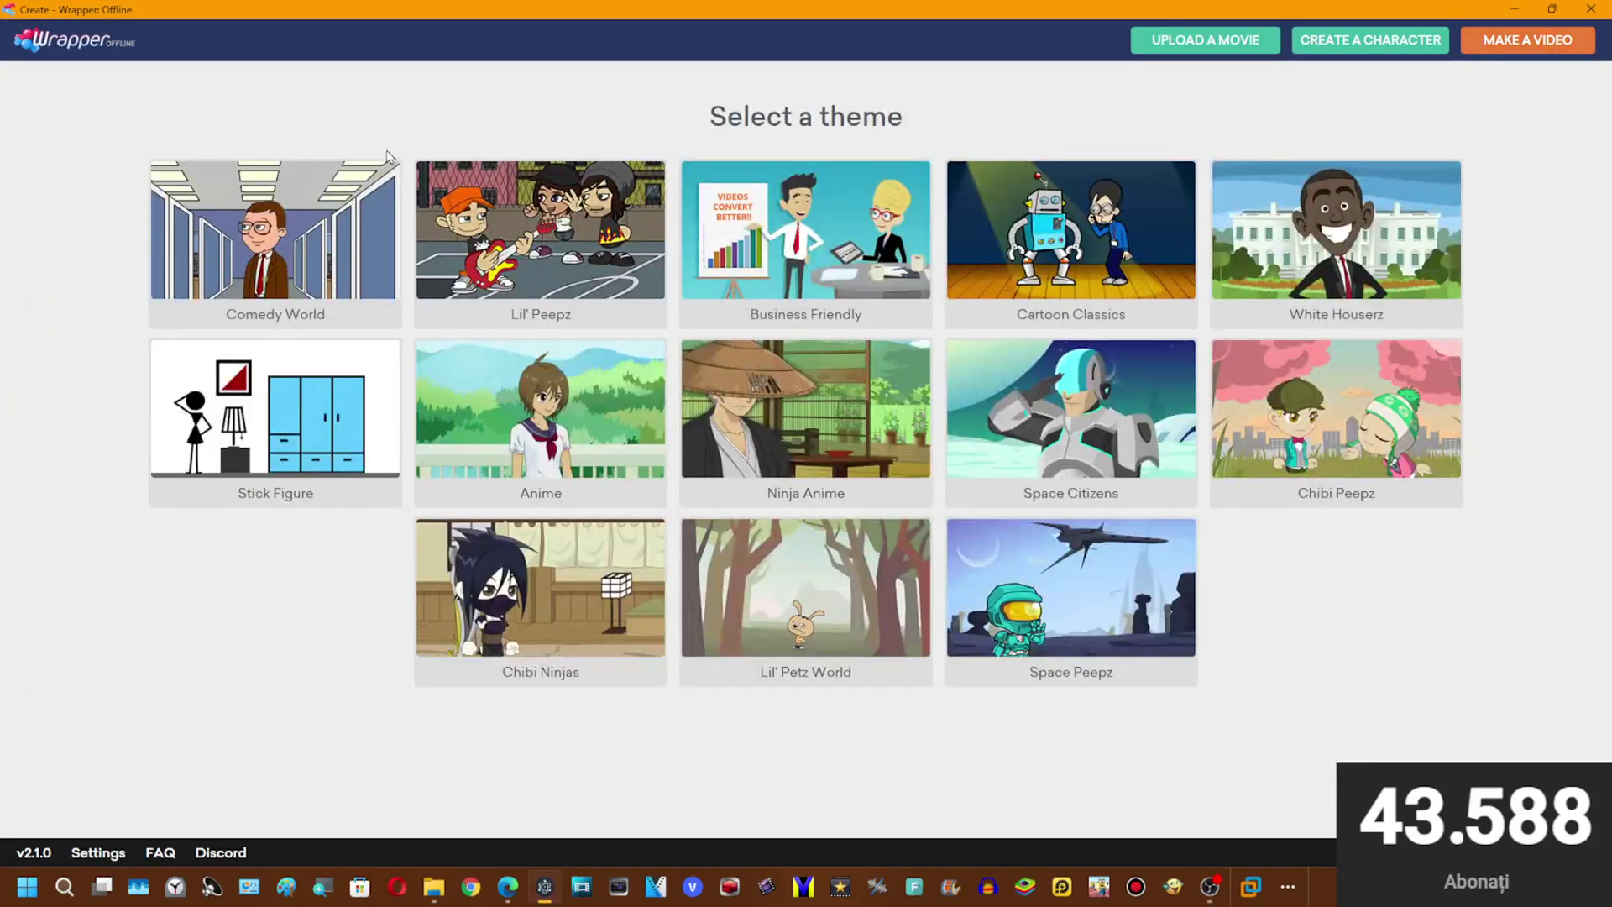
click(338, 232)
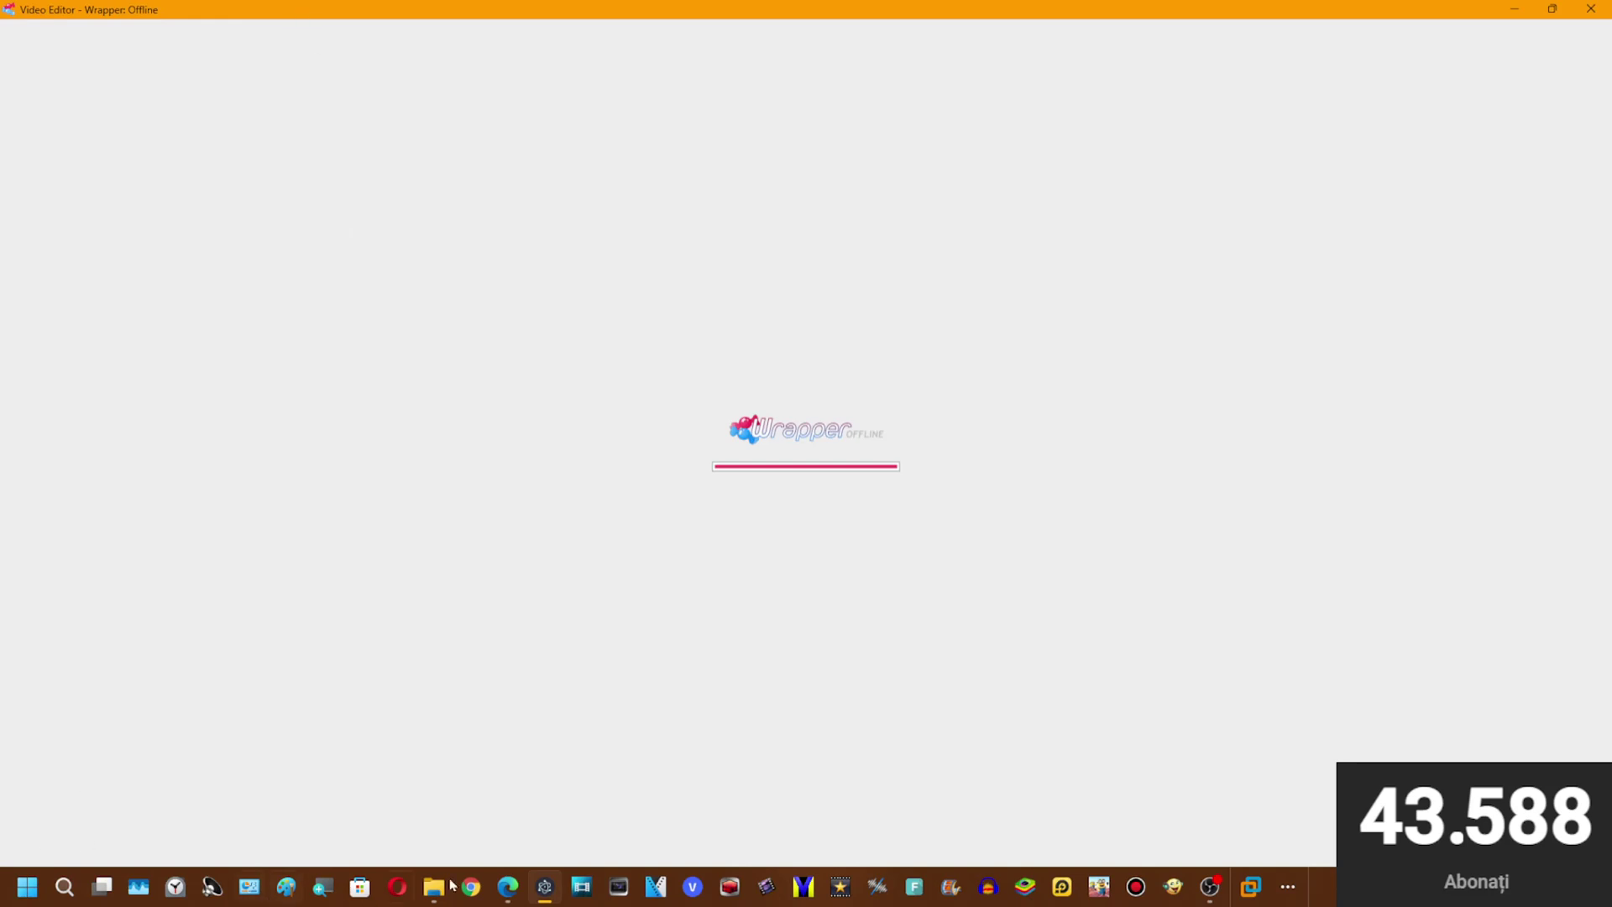
- Switch to the Edge browser and open tts.town in a new tab
click(508, 886)
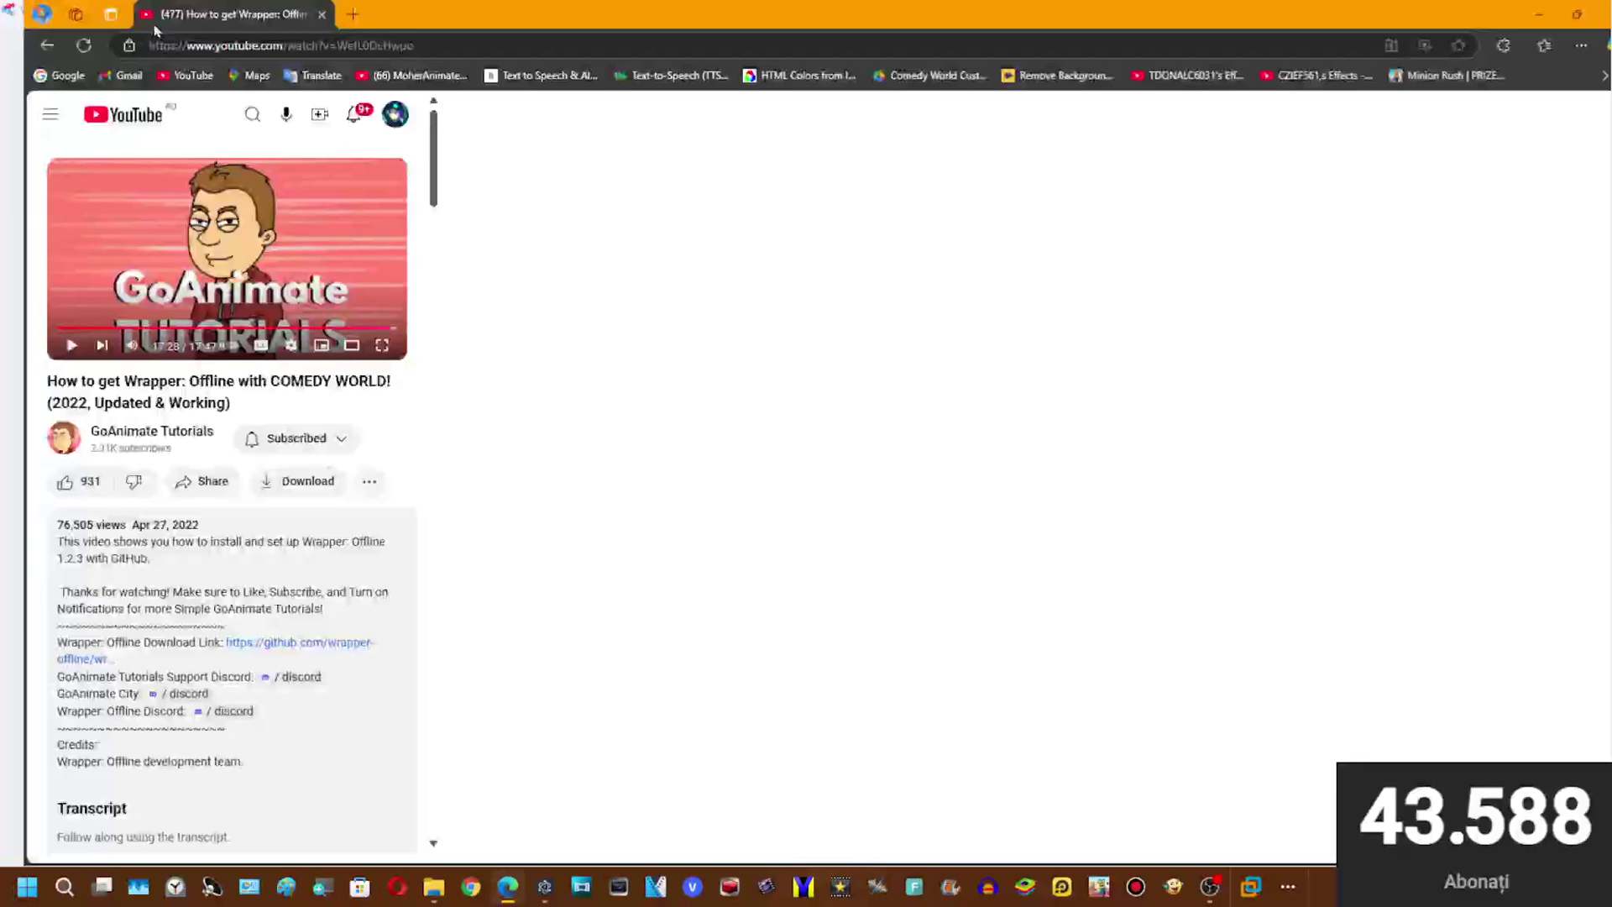
click(327, 15)
text(tt)
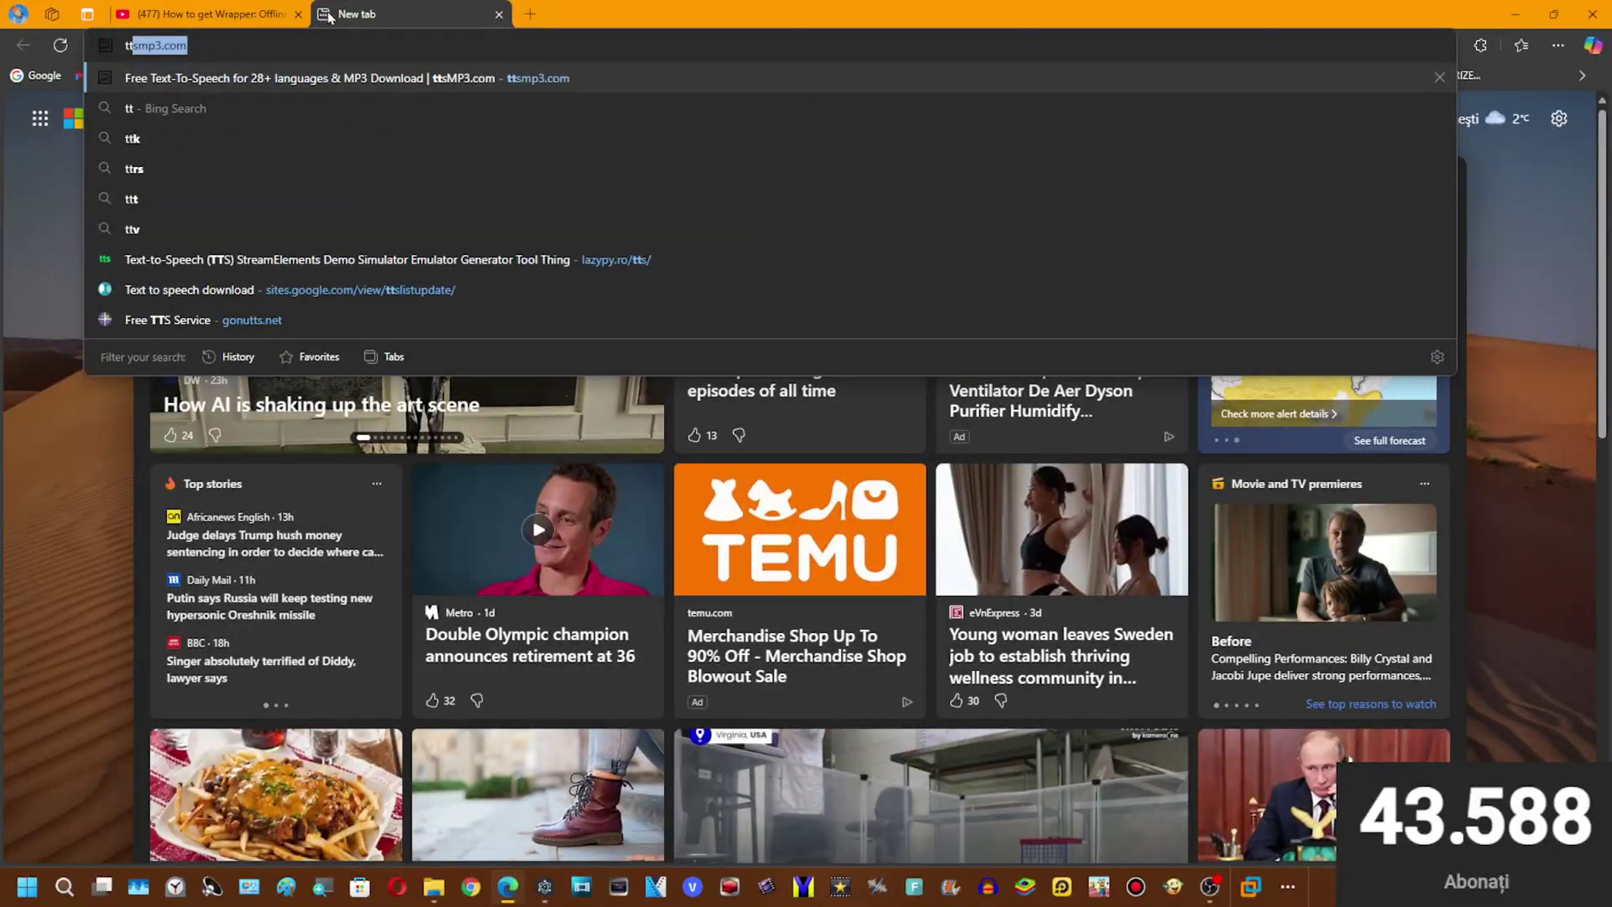
text(s.town)
key(Return)
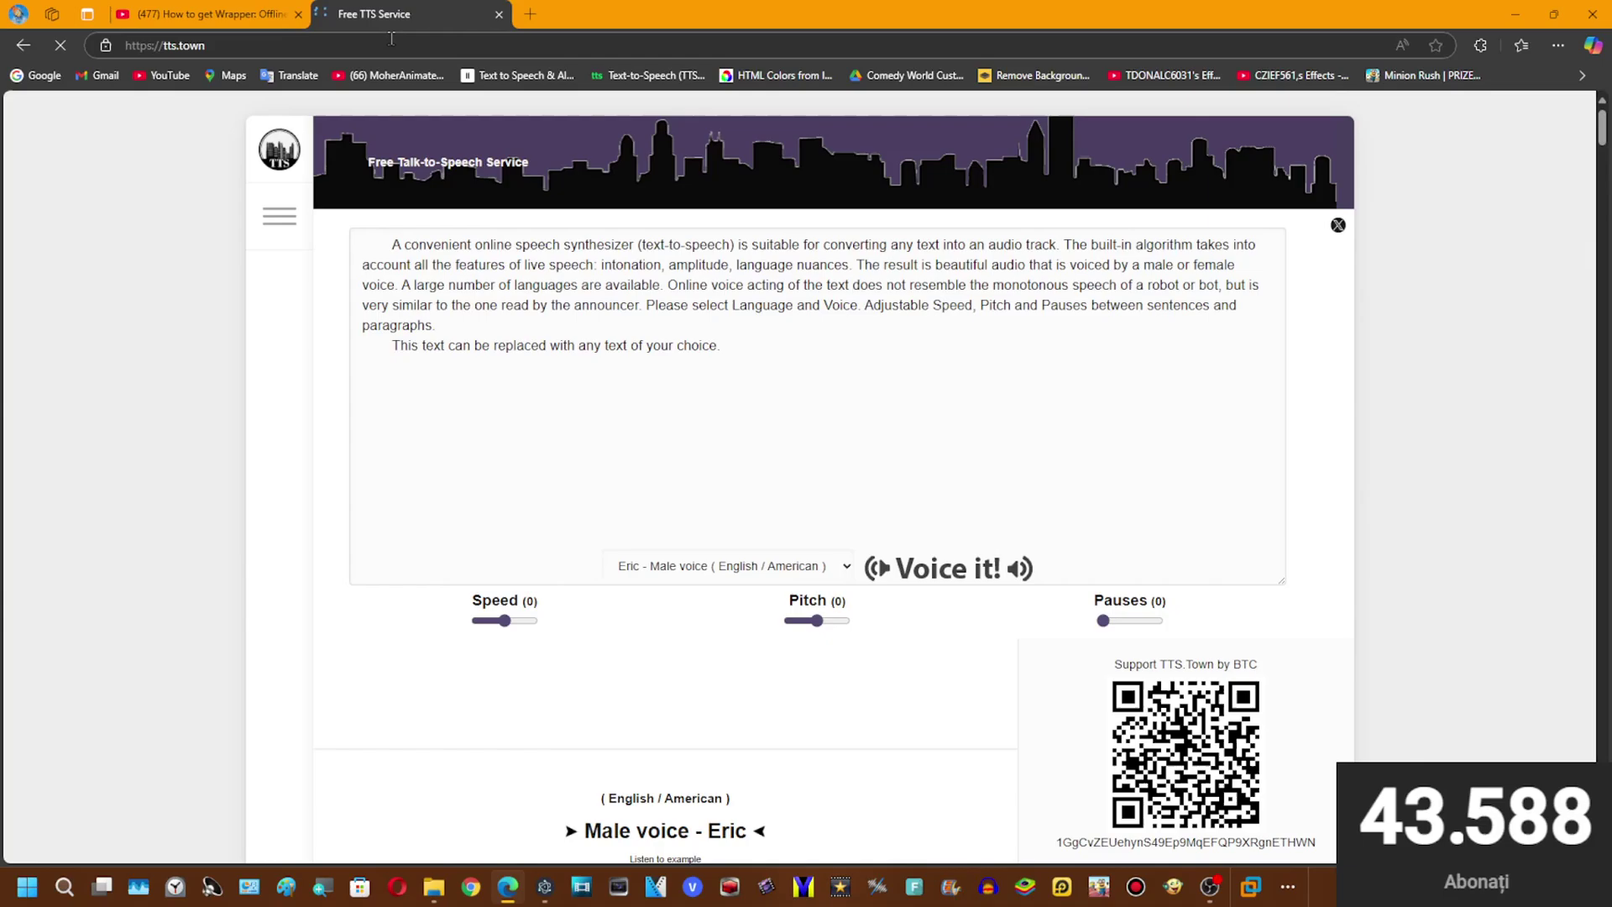
- Try to load gonutts.net in the same browser tab
click(391, 40)
text(gonutts.net)
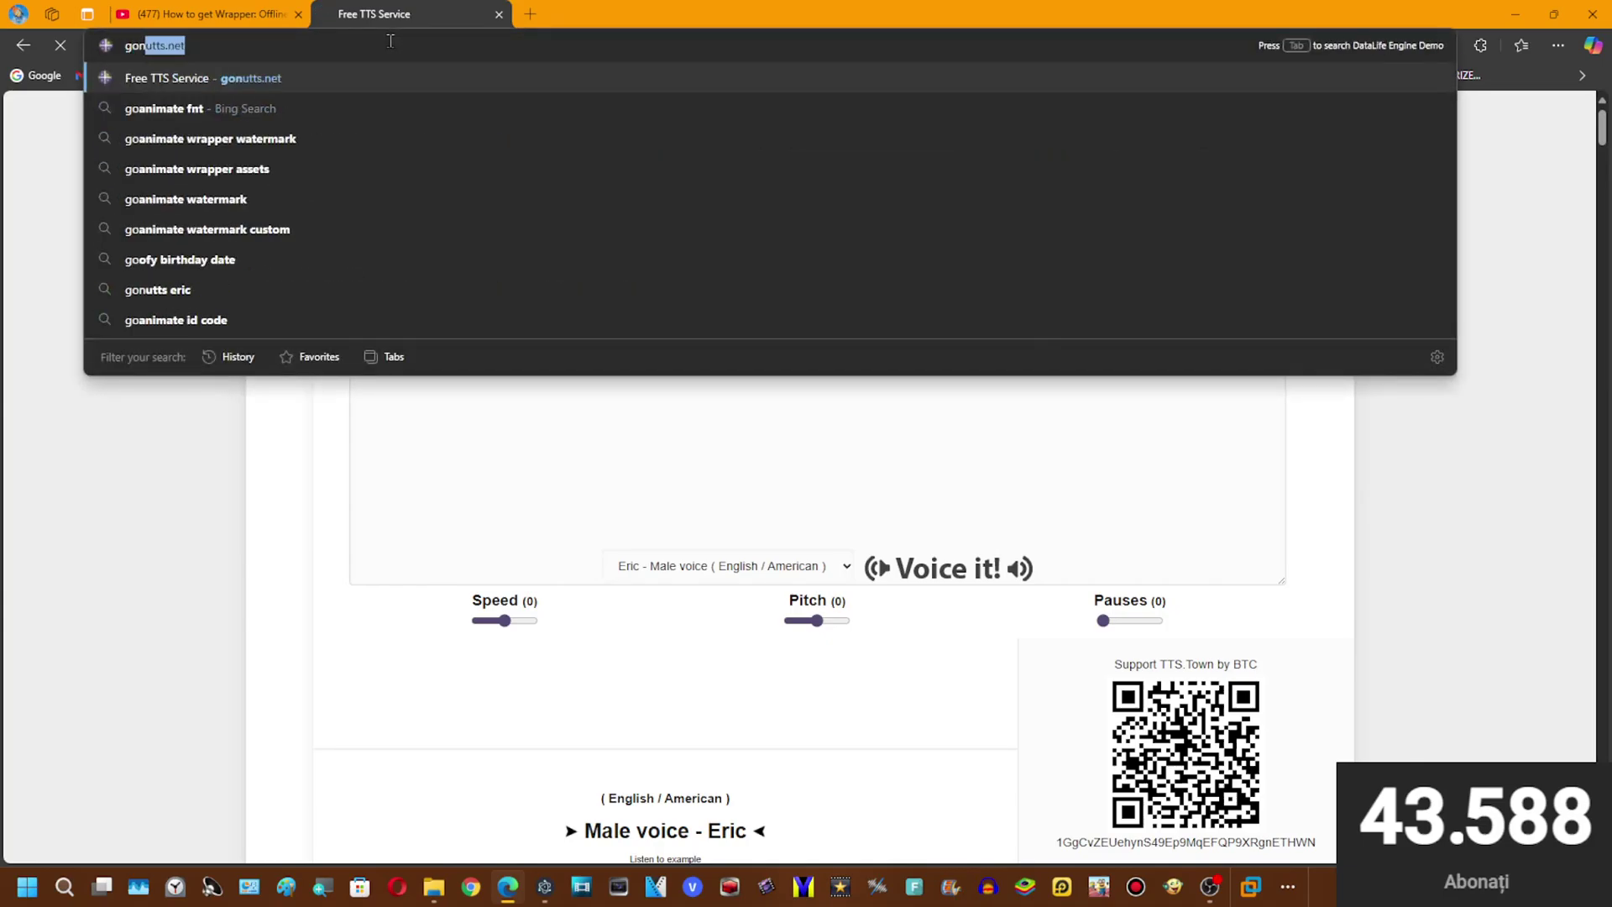
key(Return)
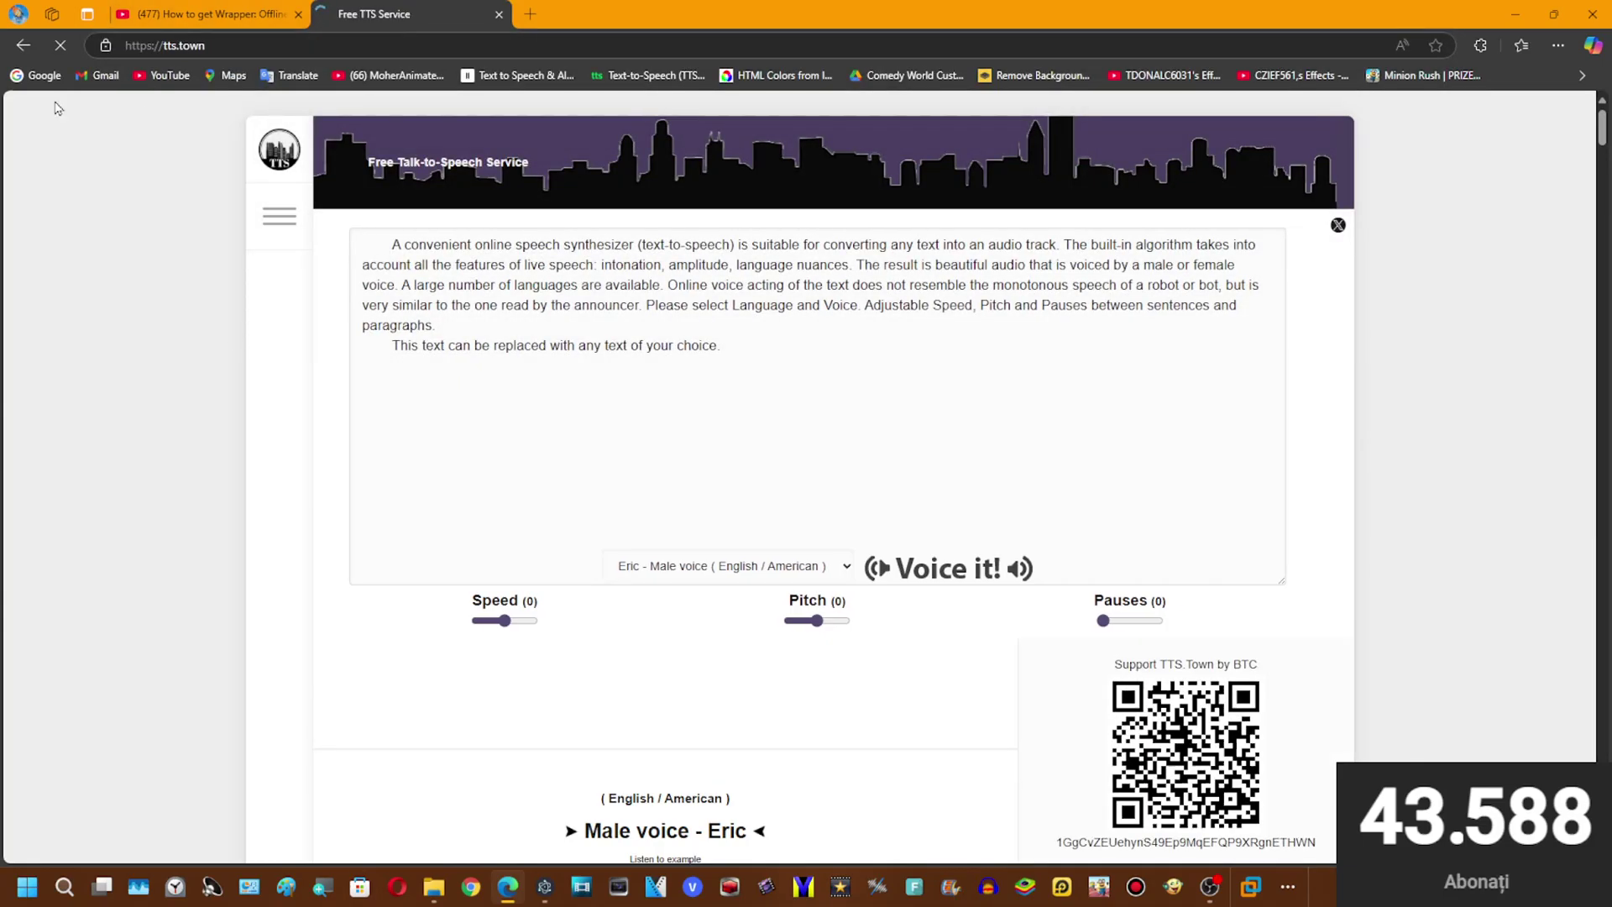
- Return to the Wrapper: Offline editor and place the blue-suited, cat-eared character from the Others category in the bedroom scene
click(544, 886)
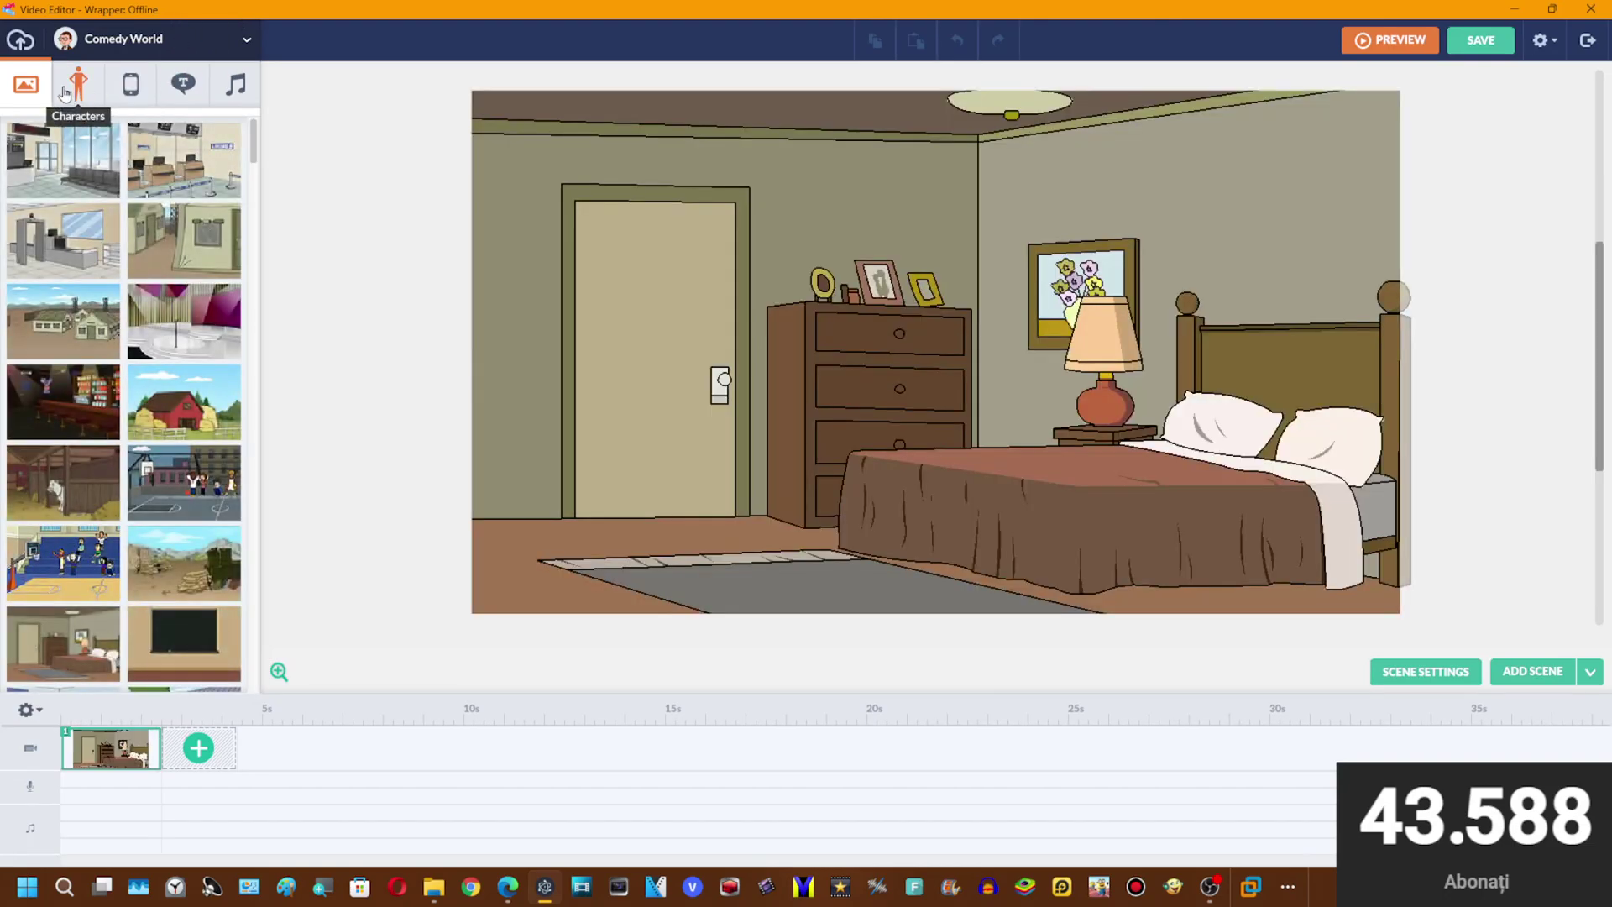
click(78, 84)
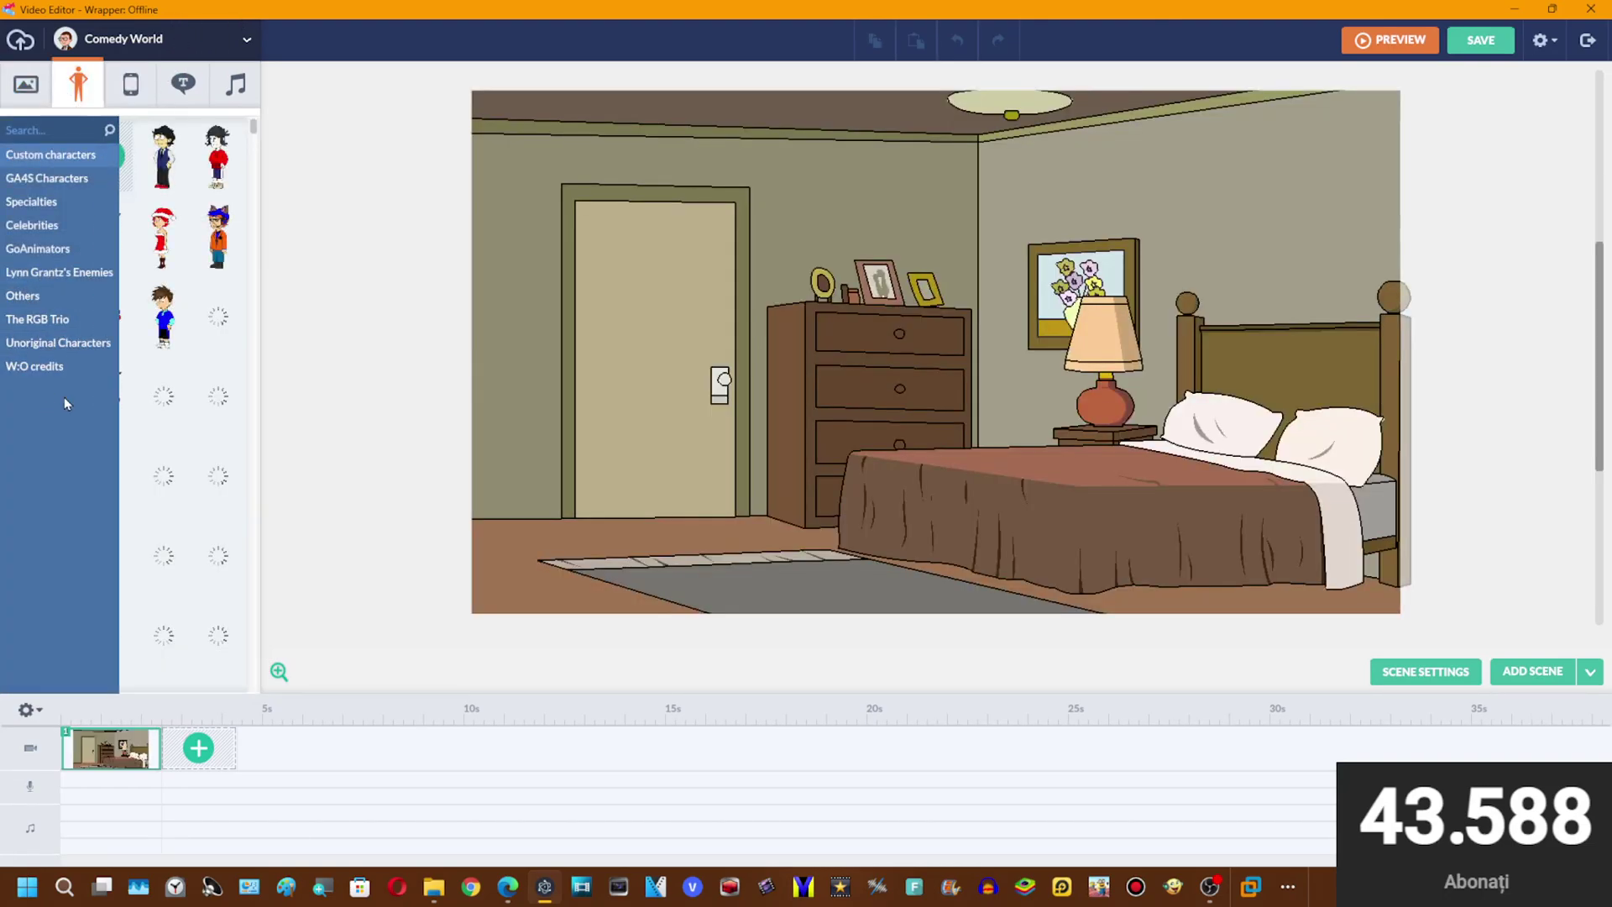
click(50, 302)
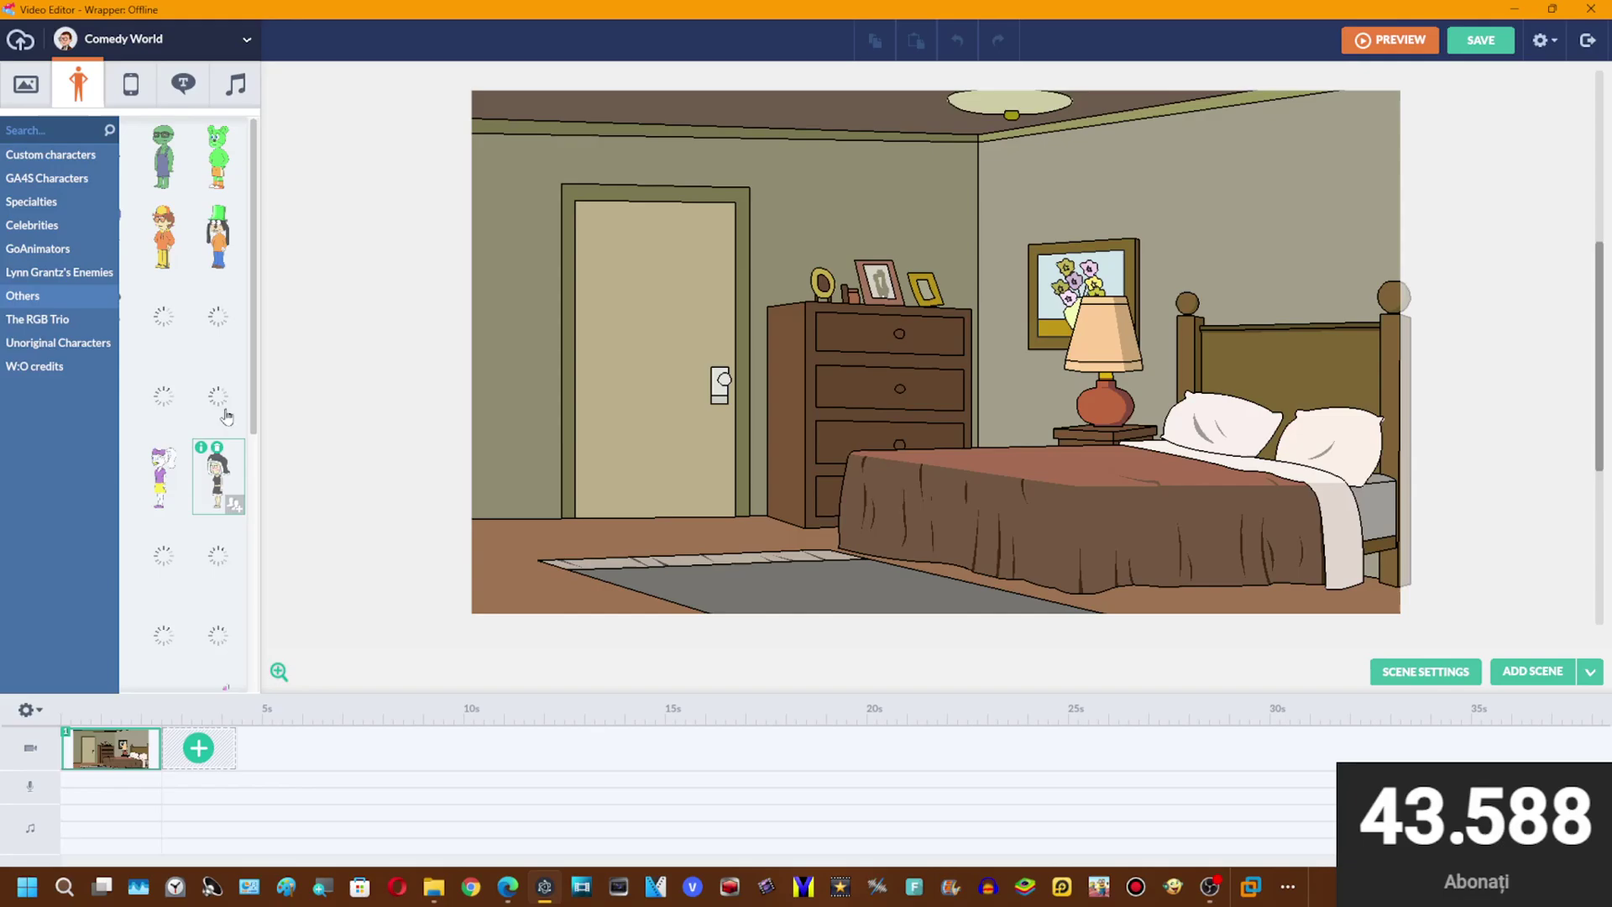
click(254, 446)
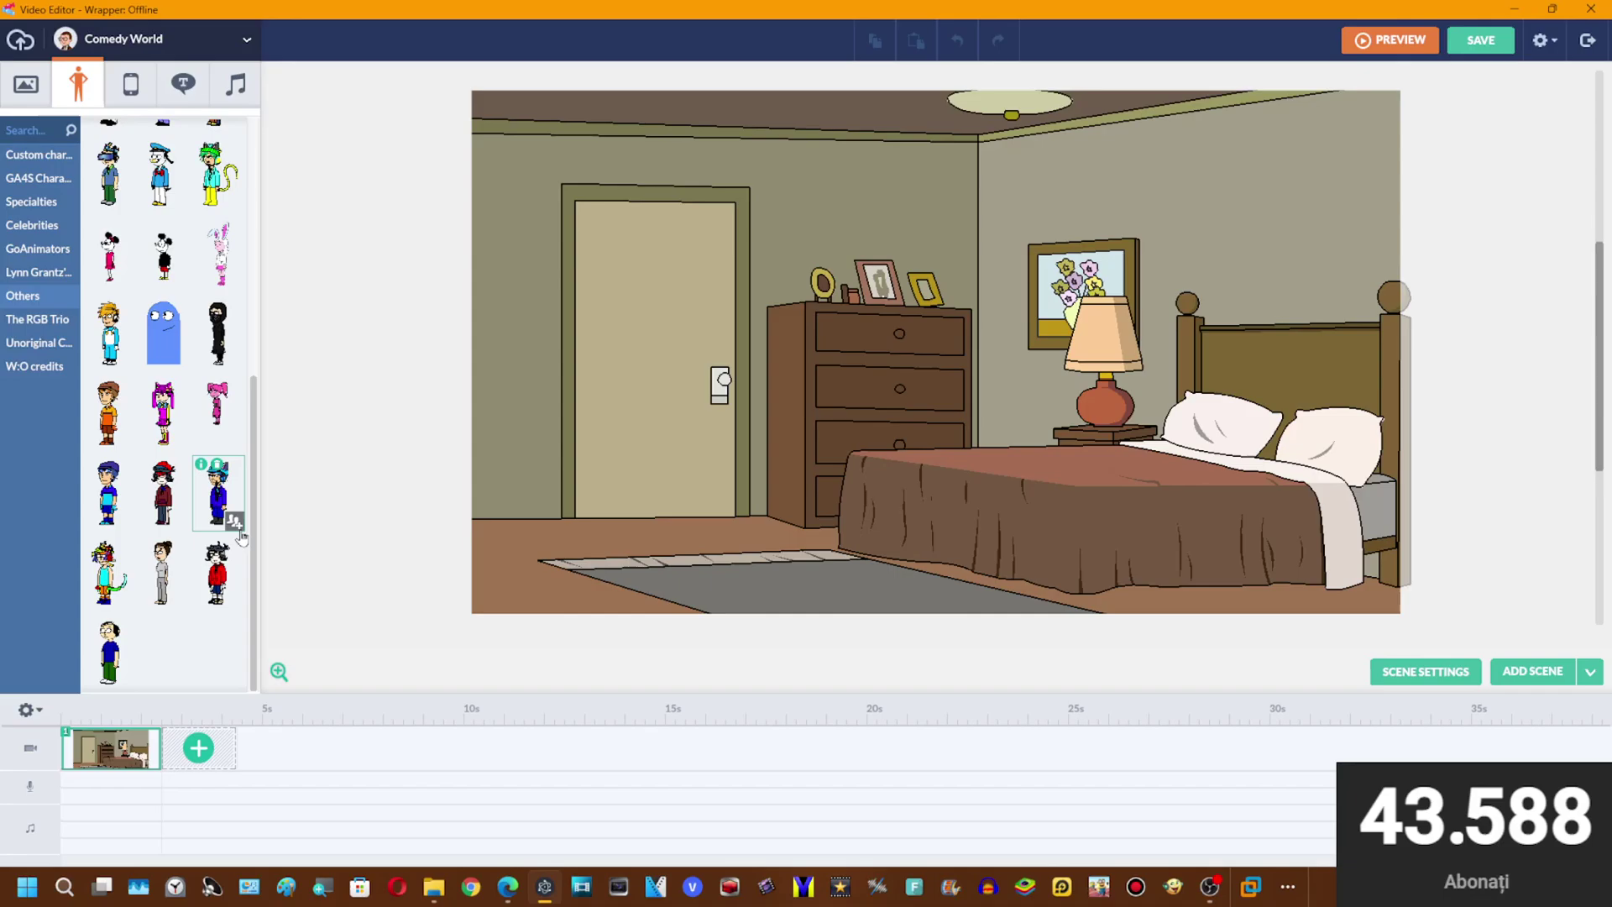
click(217, 494)
click(924, 433)
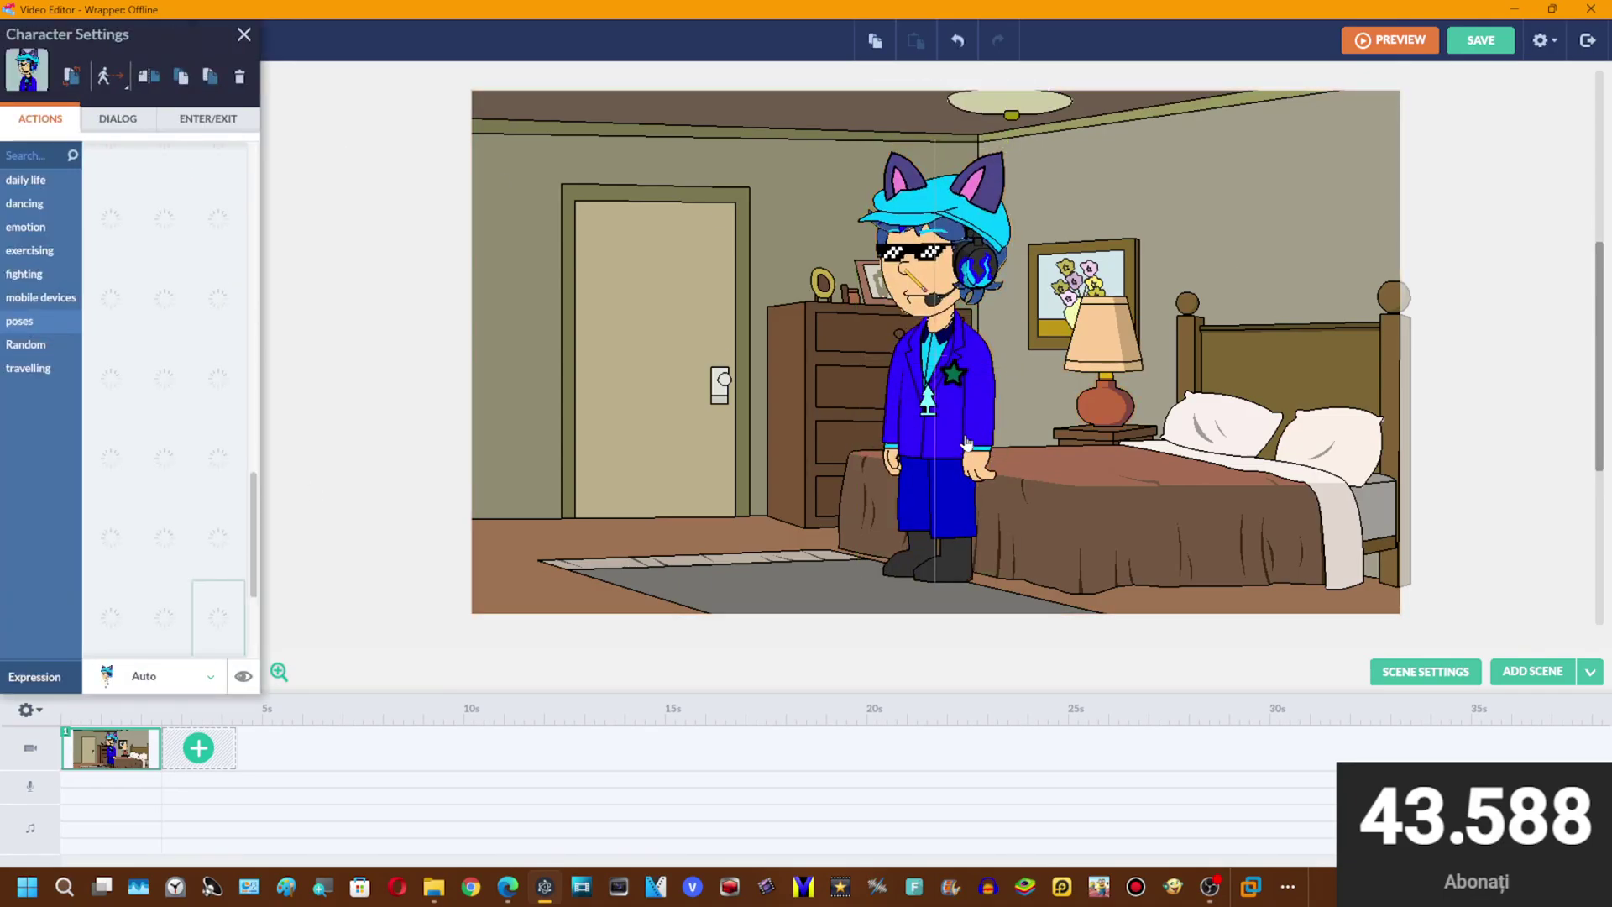
- Give the character the text-to-speech line "this is the joey voice stopped working on go nutts" and try to generate it with a Joey voice
click(134, 122)
click(76, 590)
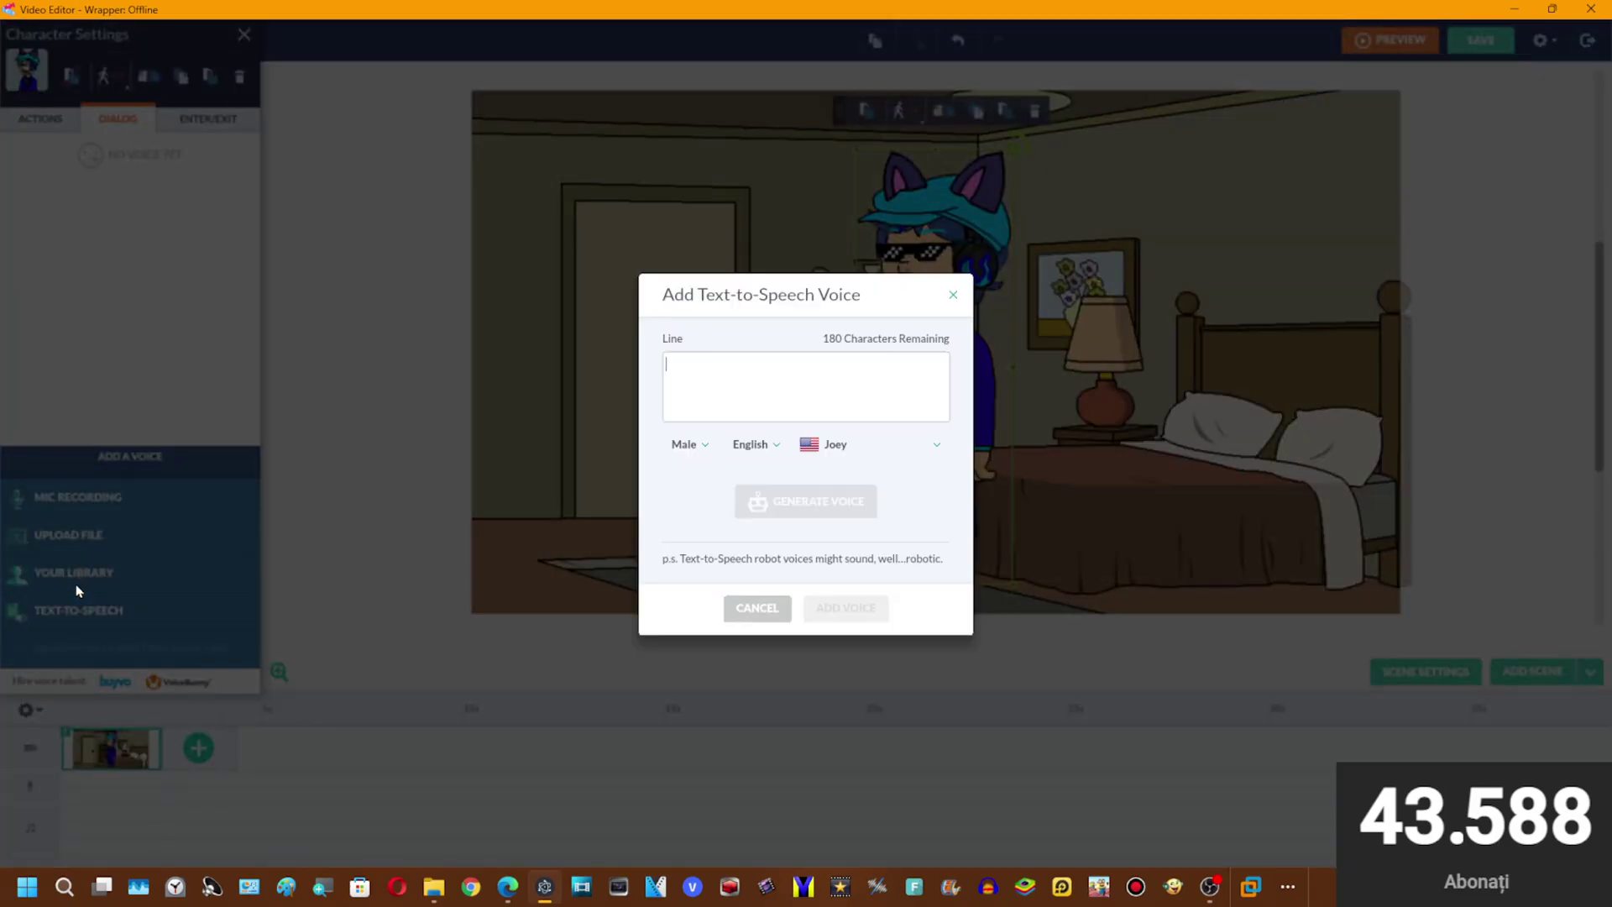
text(thi)
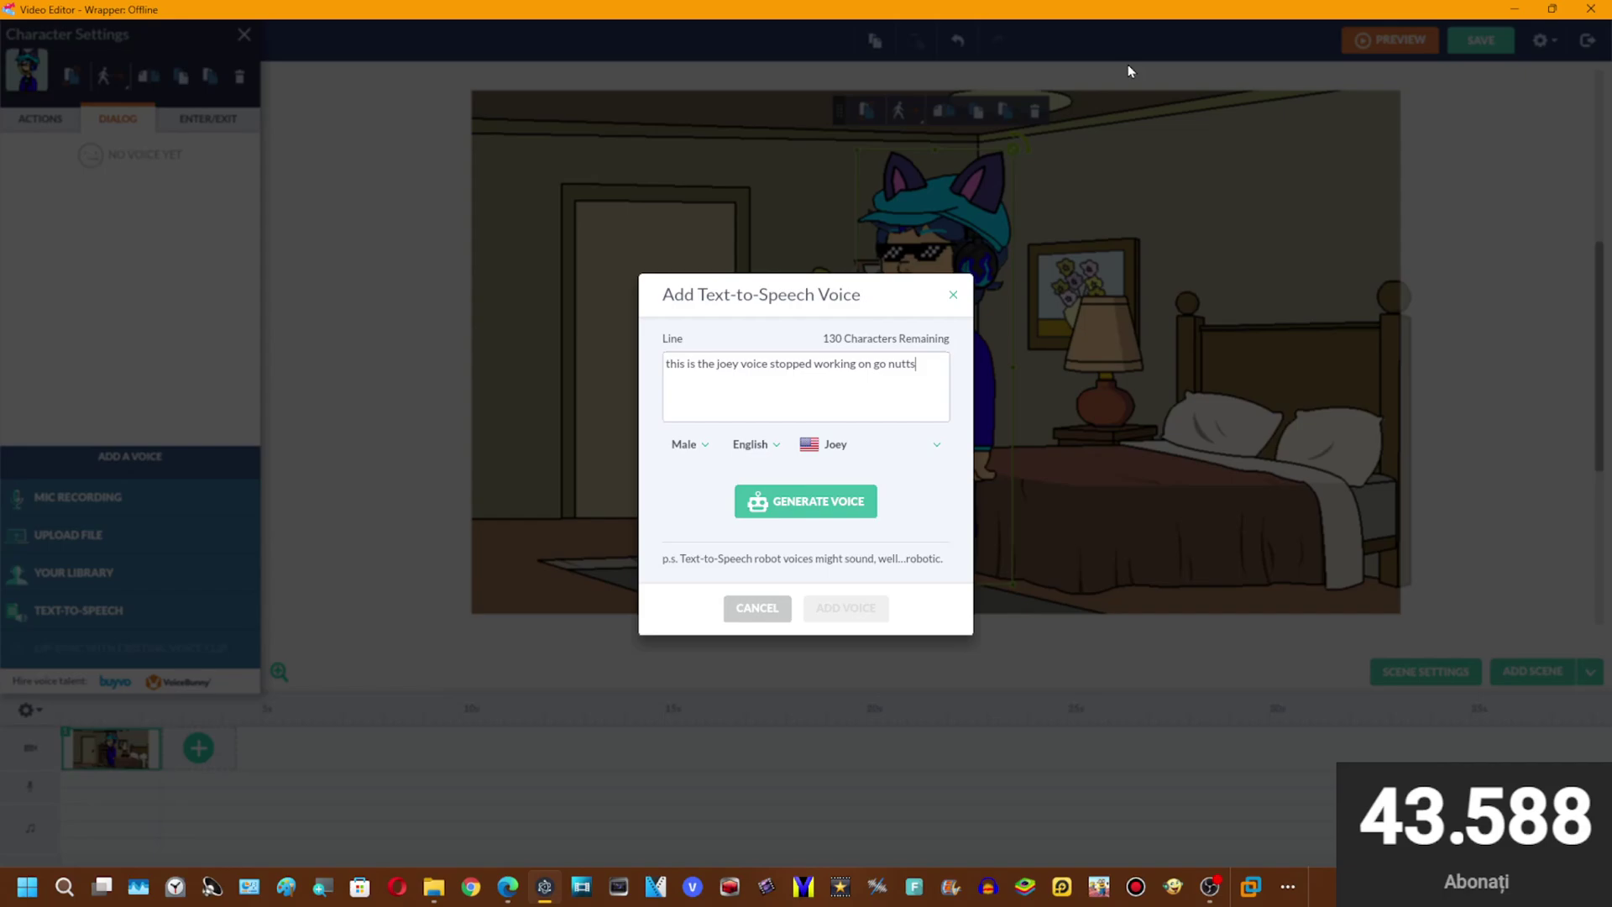
click(814, 454)
click(816, 453)
click(824, 508)
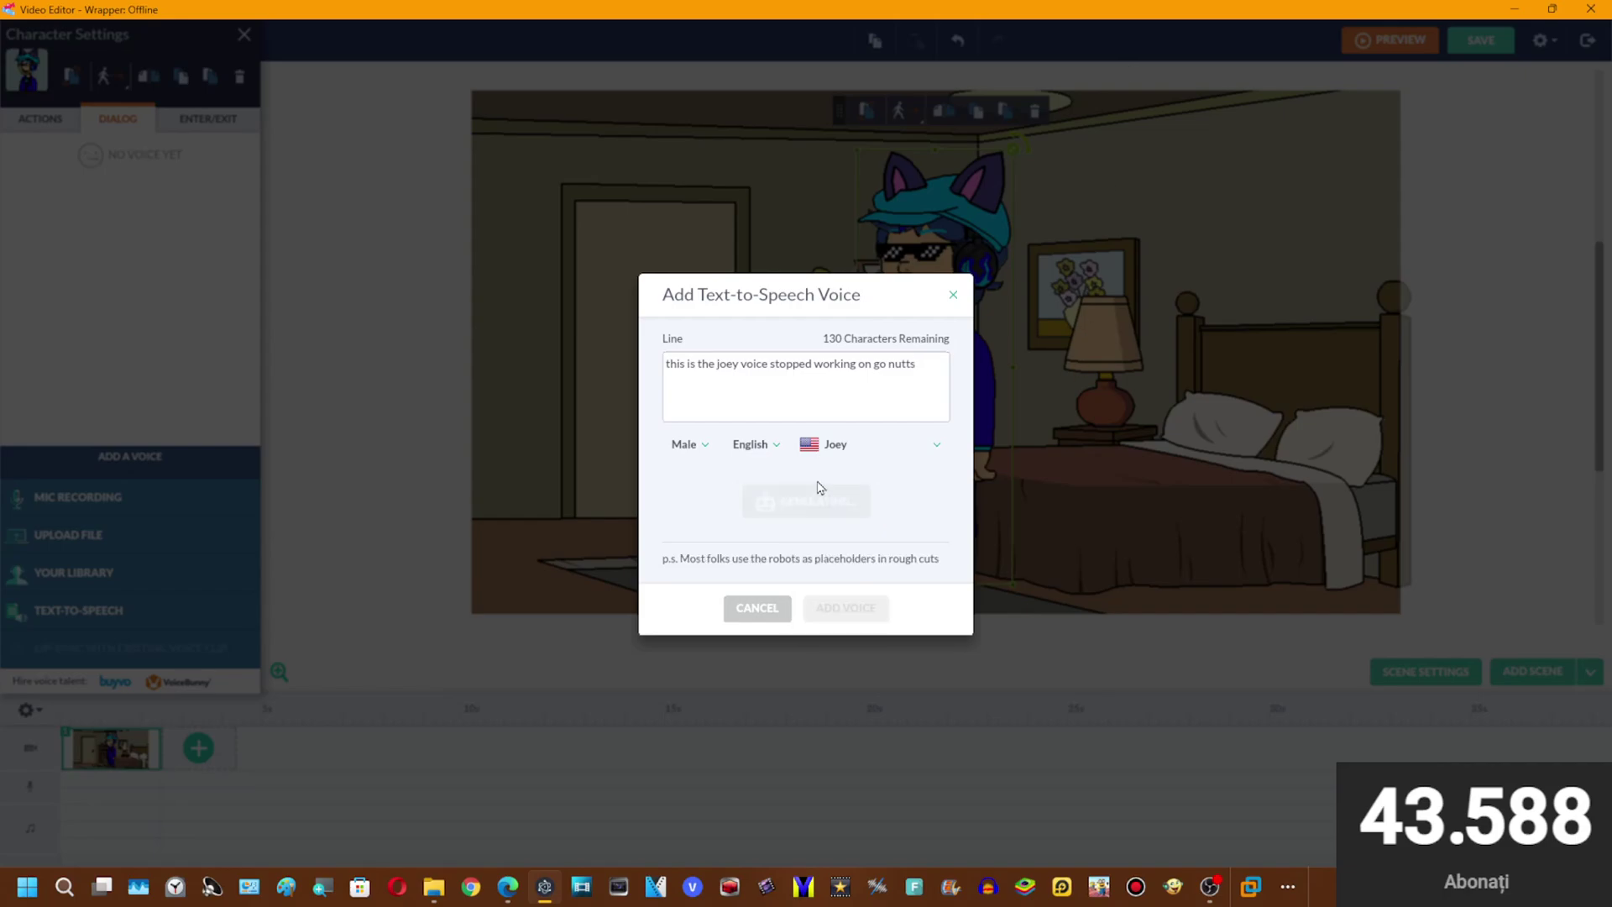
click(815, 449)
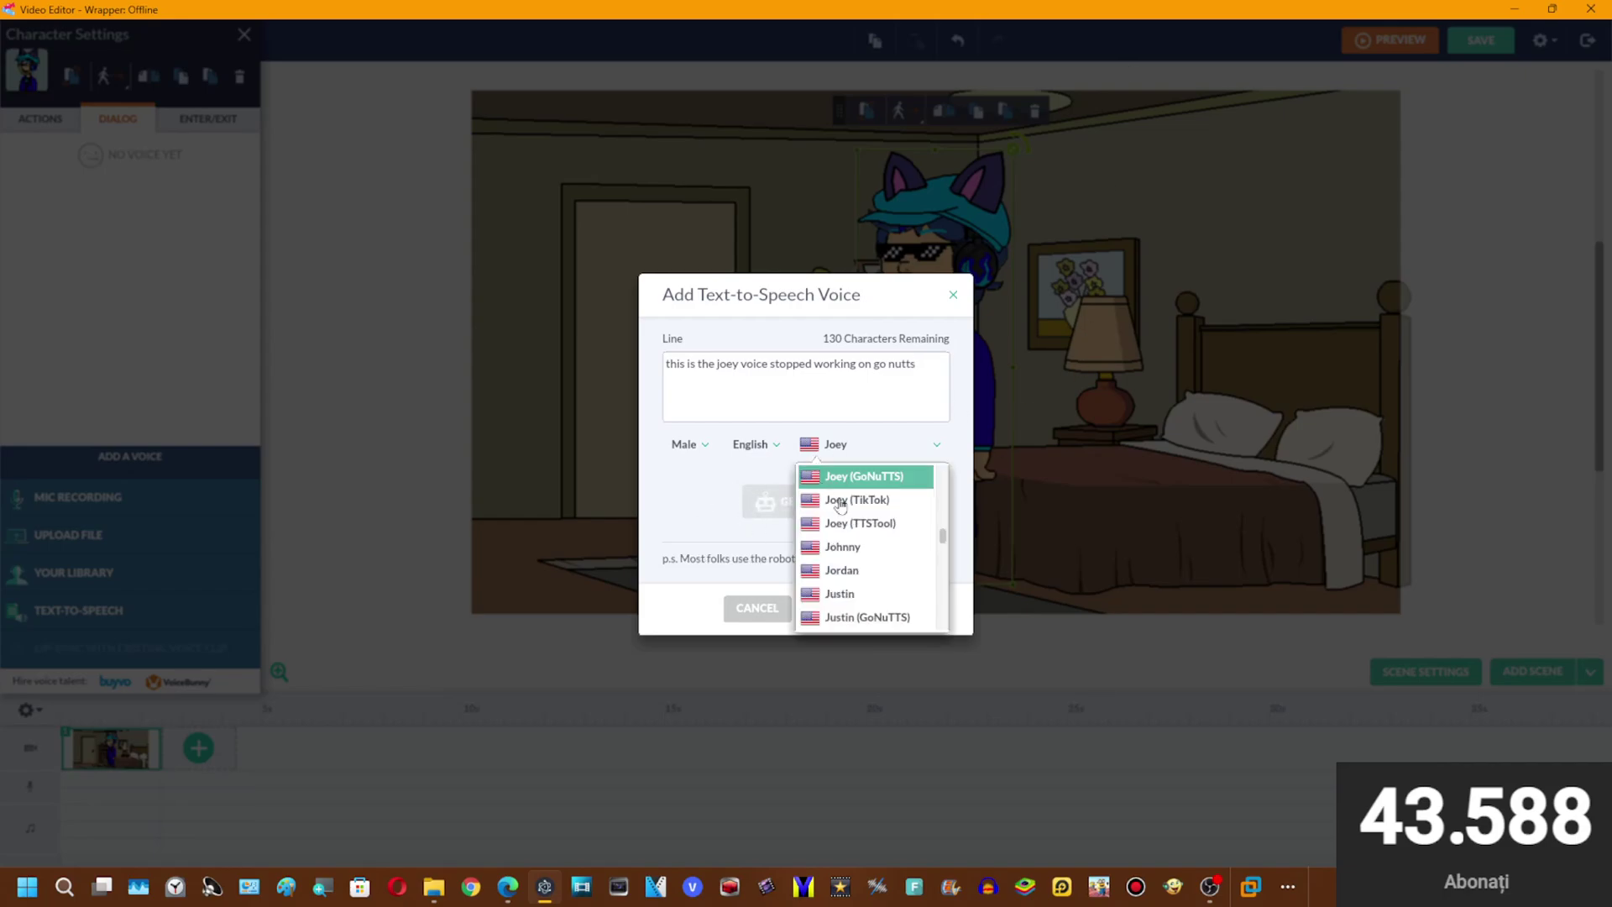
scroll(819, 504, up, 1)
click(823, 516)
click(823, 514)
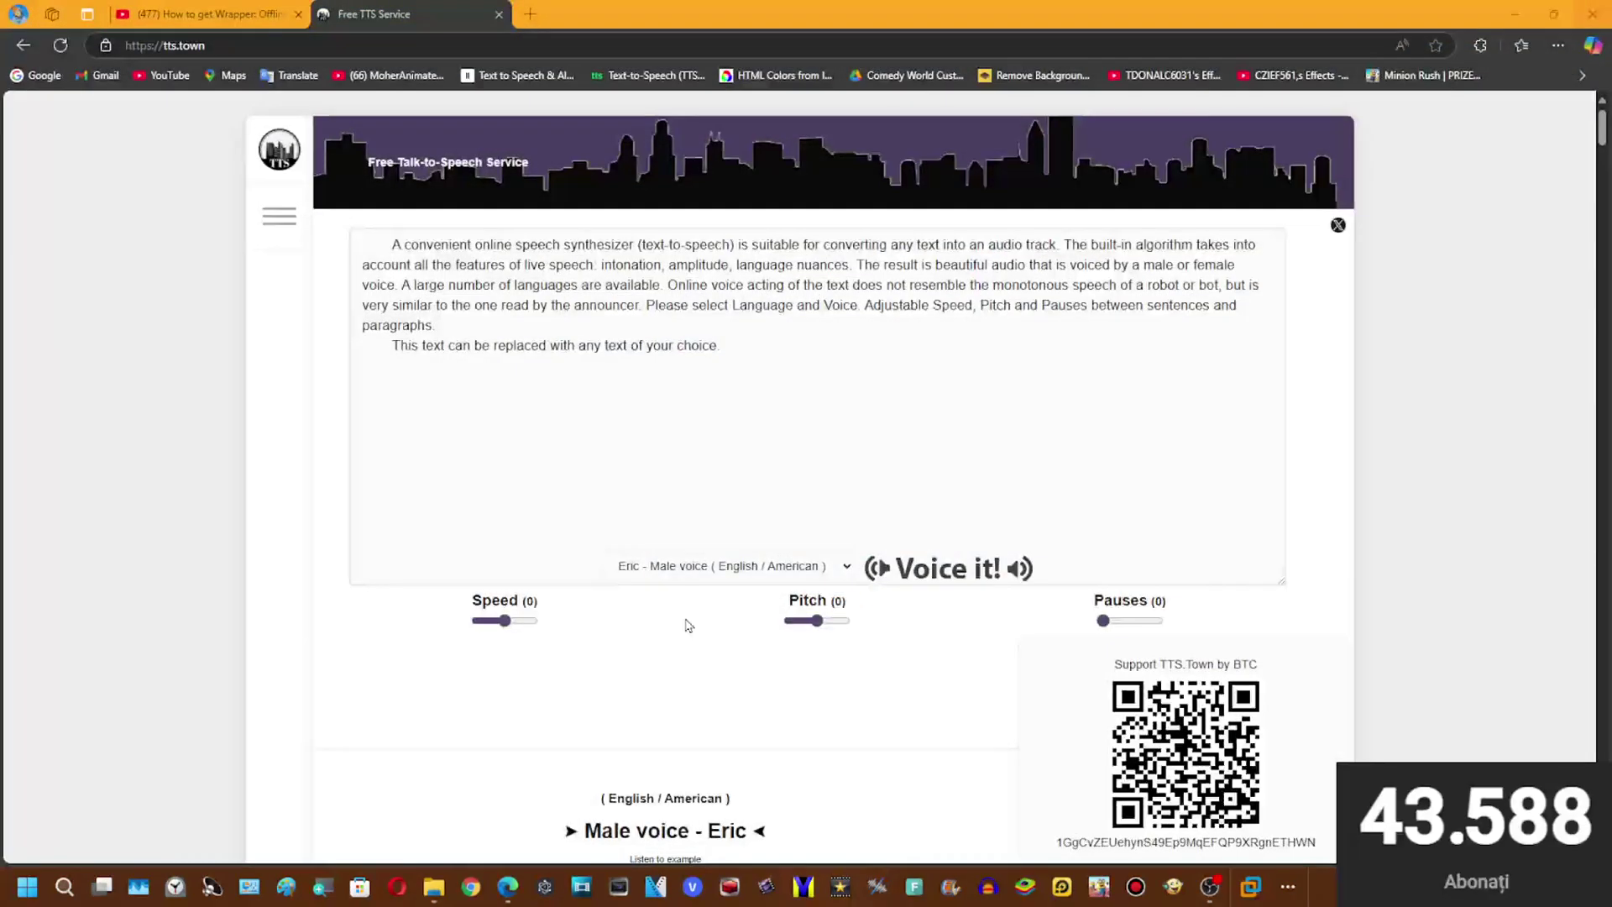
- Minimize the browser, switch to File Explorer and go to the models folder under resources > app > wrapper
click(1516, 13)
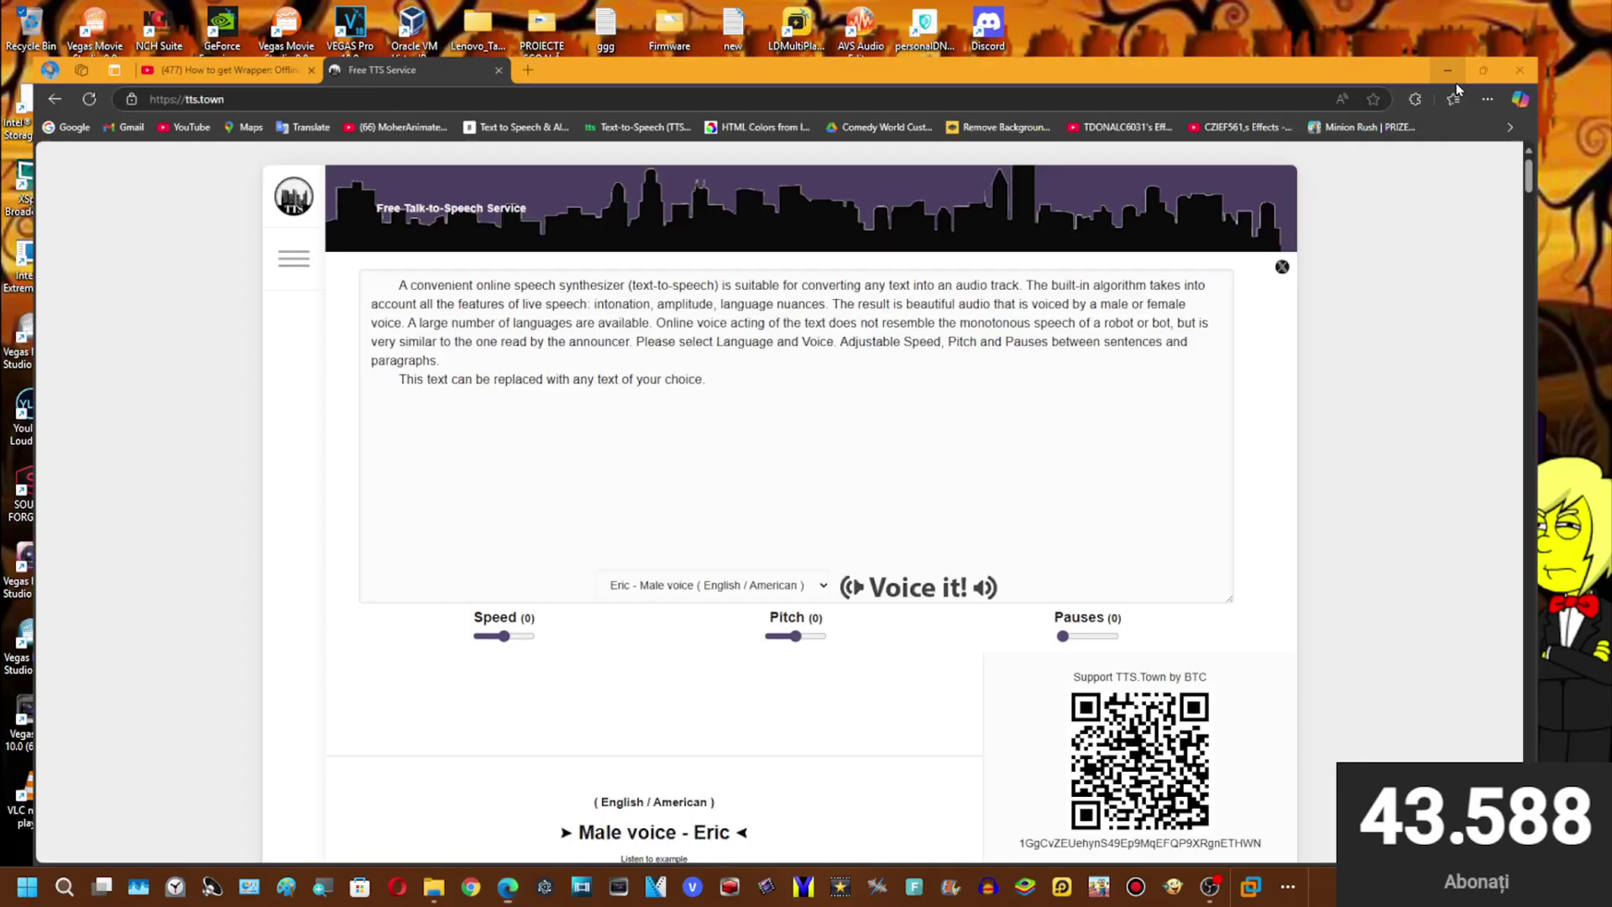
click(433, 888)
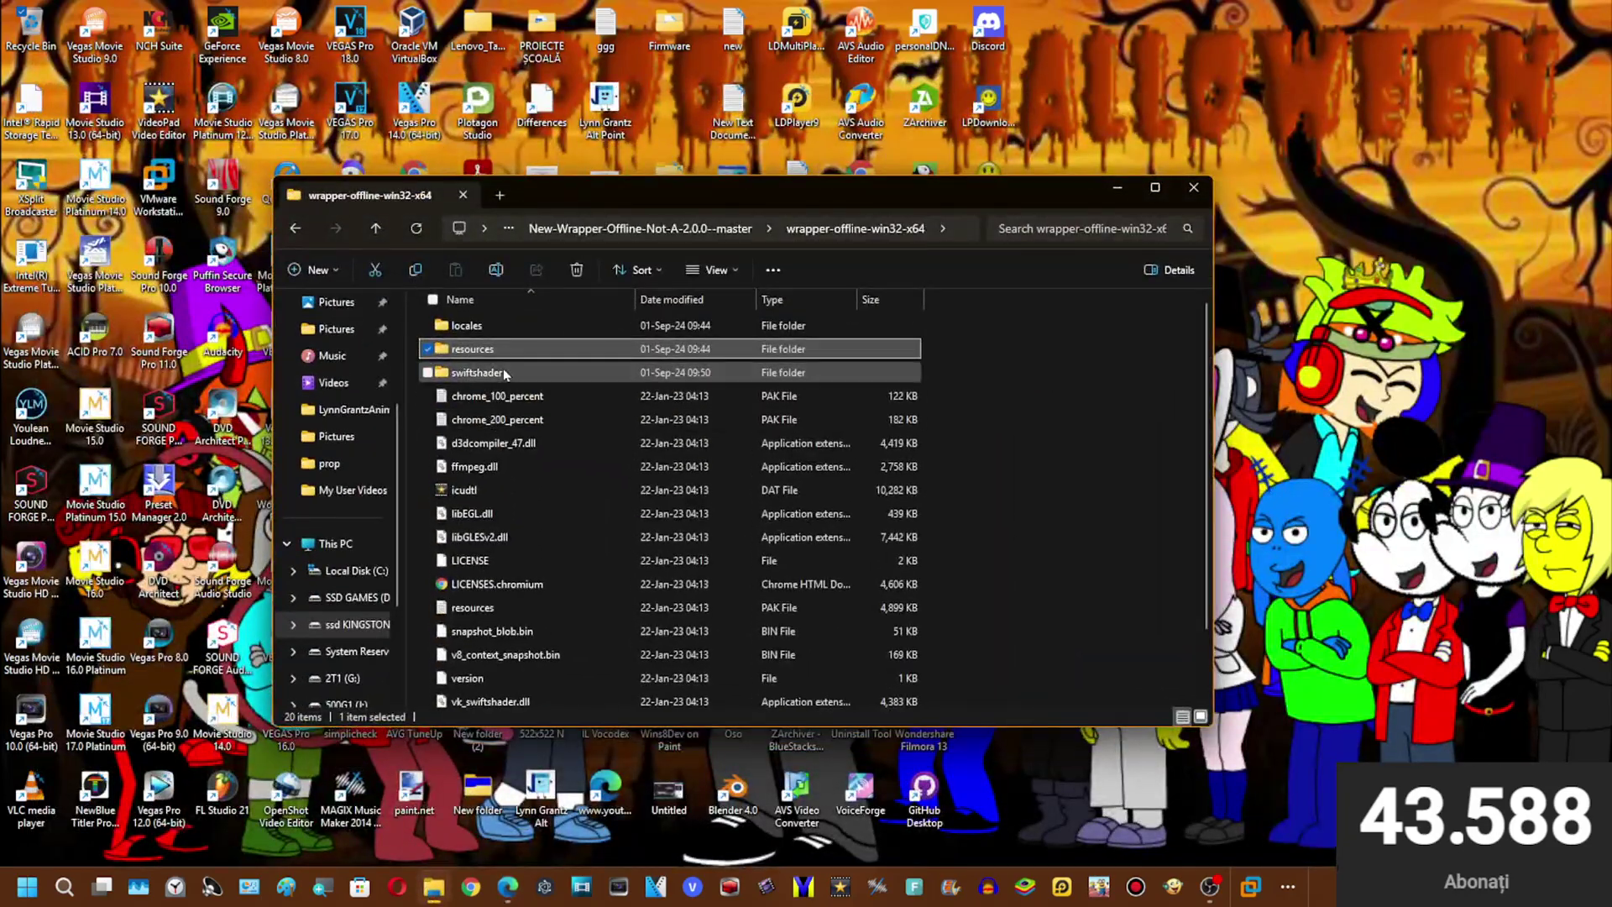
double_click(478, 349)
double_click(475, 329)
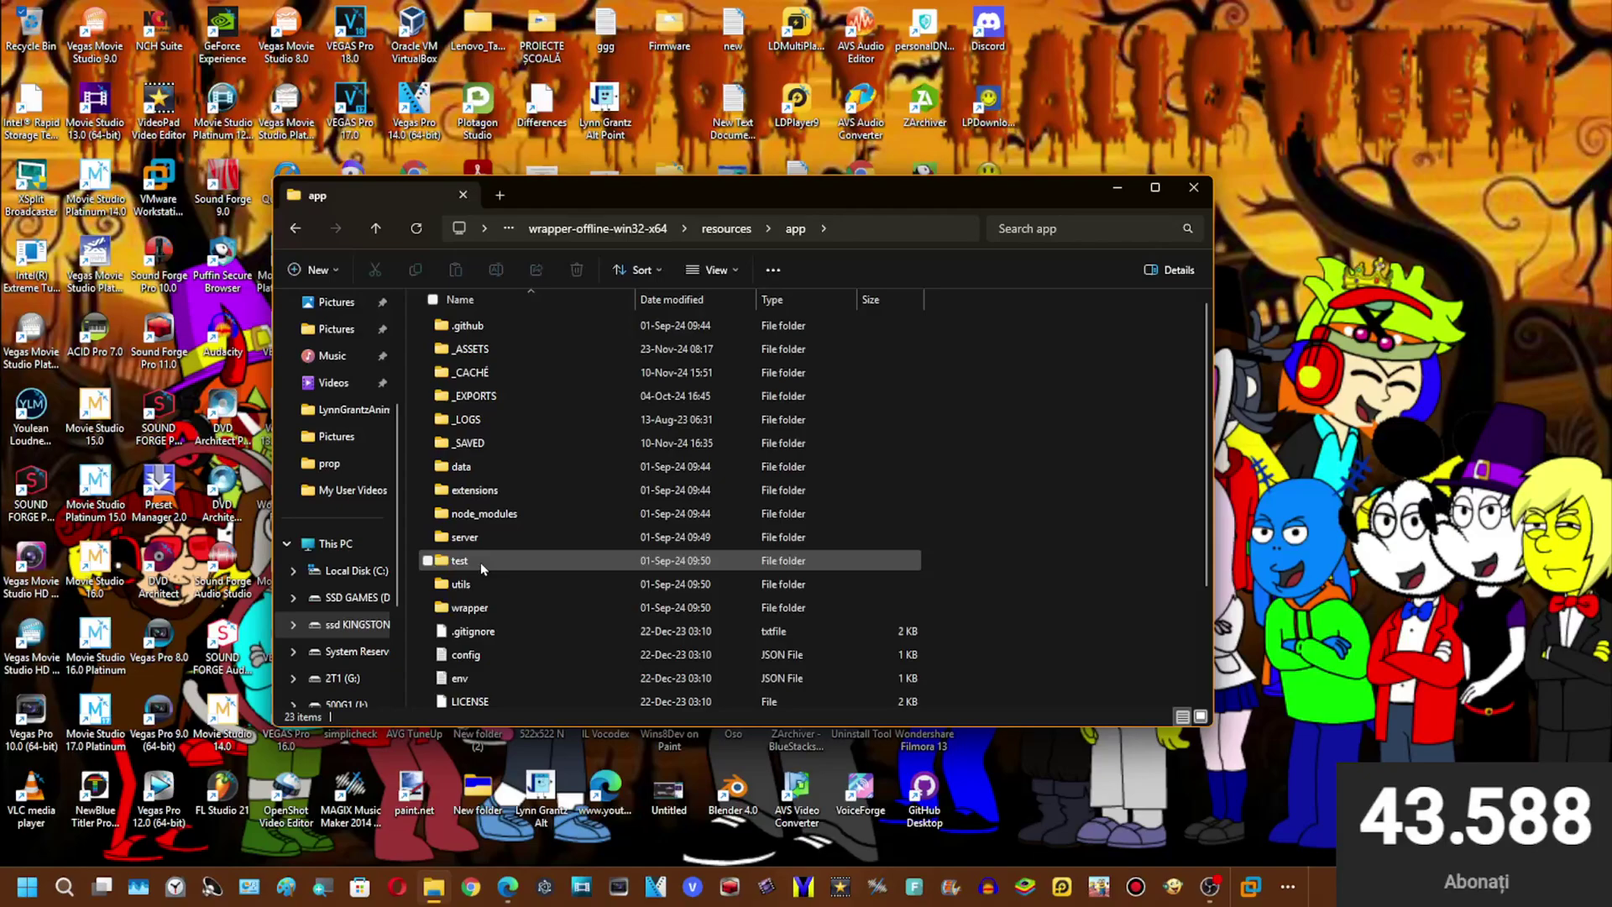
double_click(473, 611)
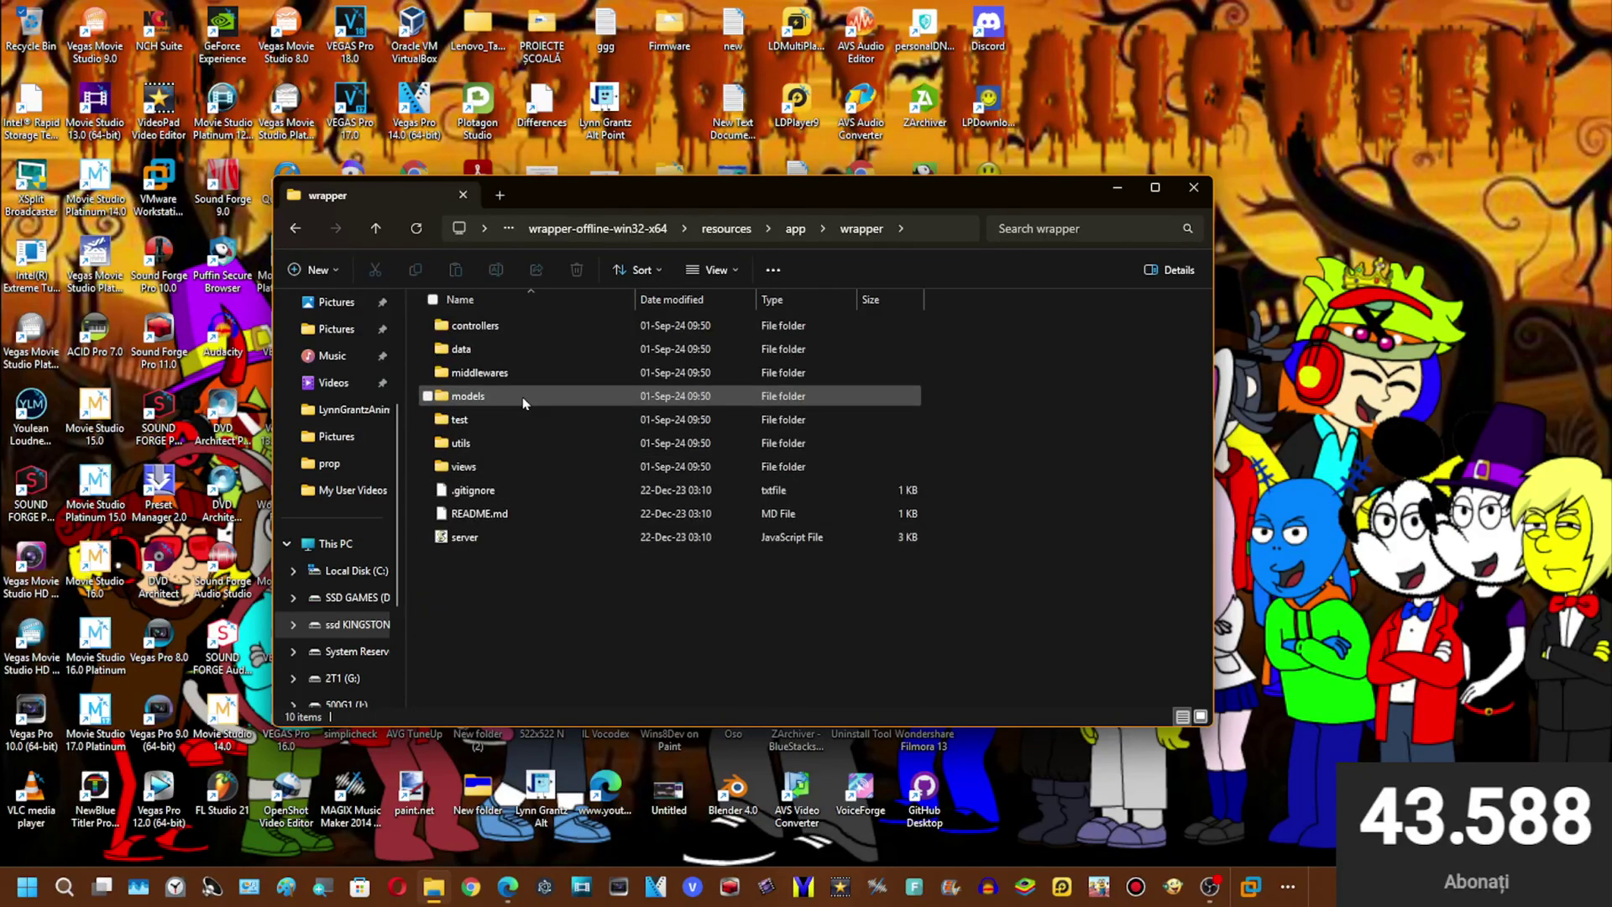
double_click(487, 417)
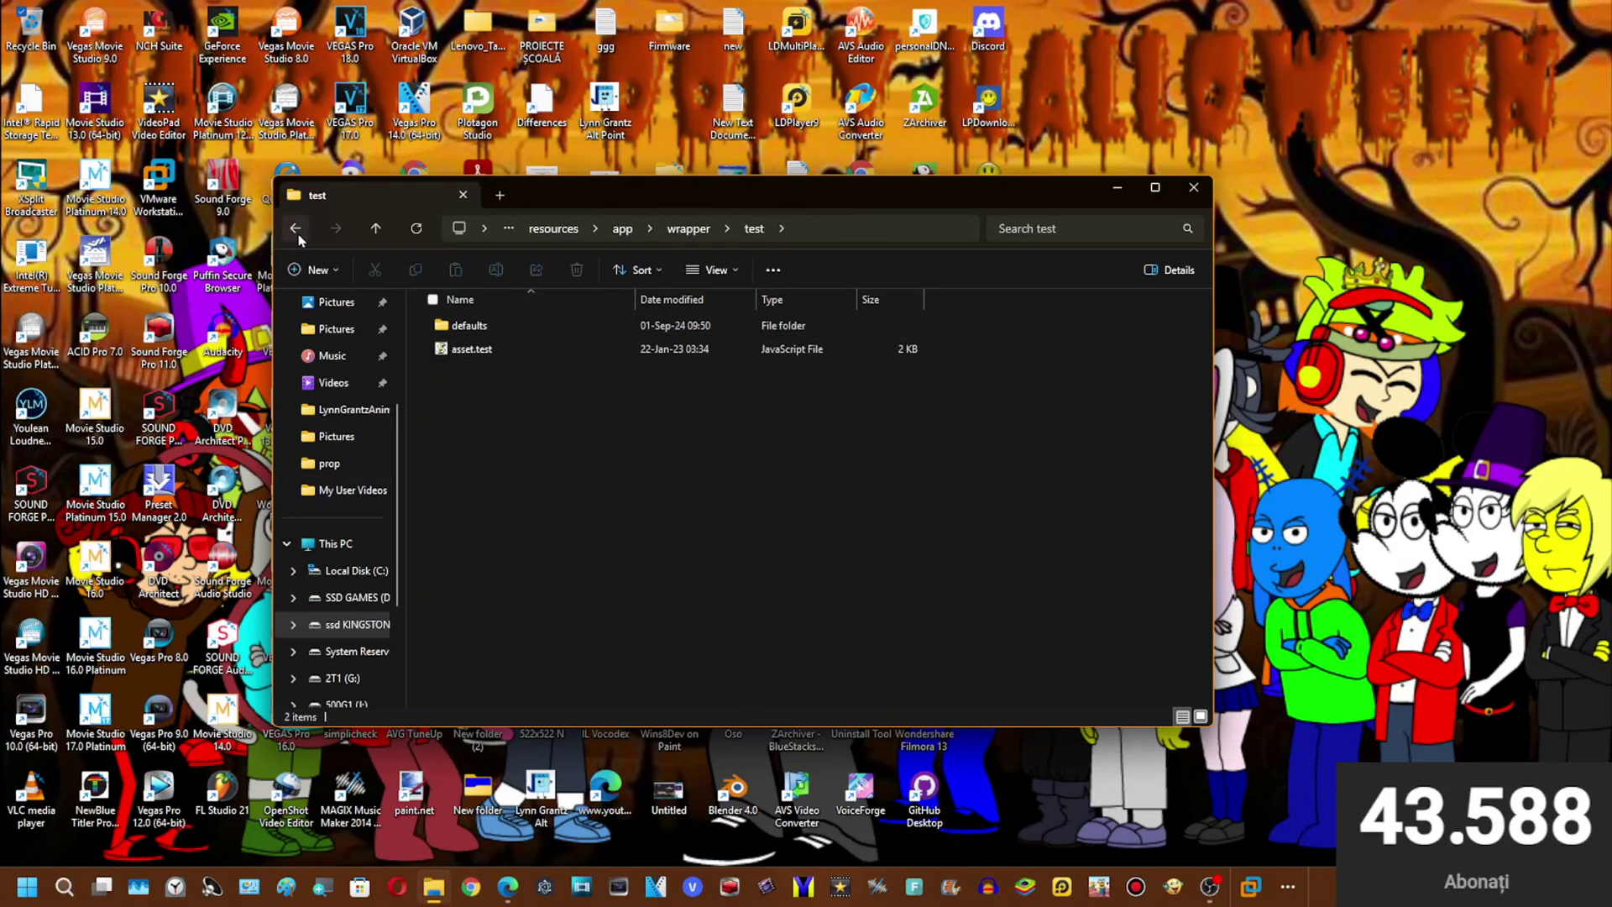
click(296, 229)
double_click(475, 395)
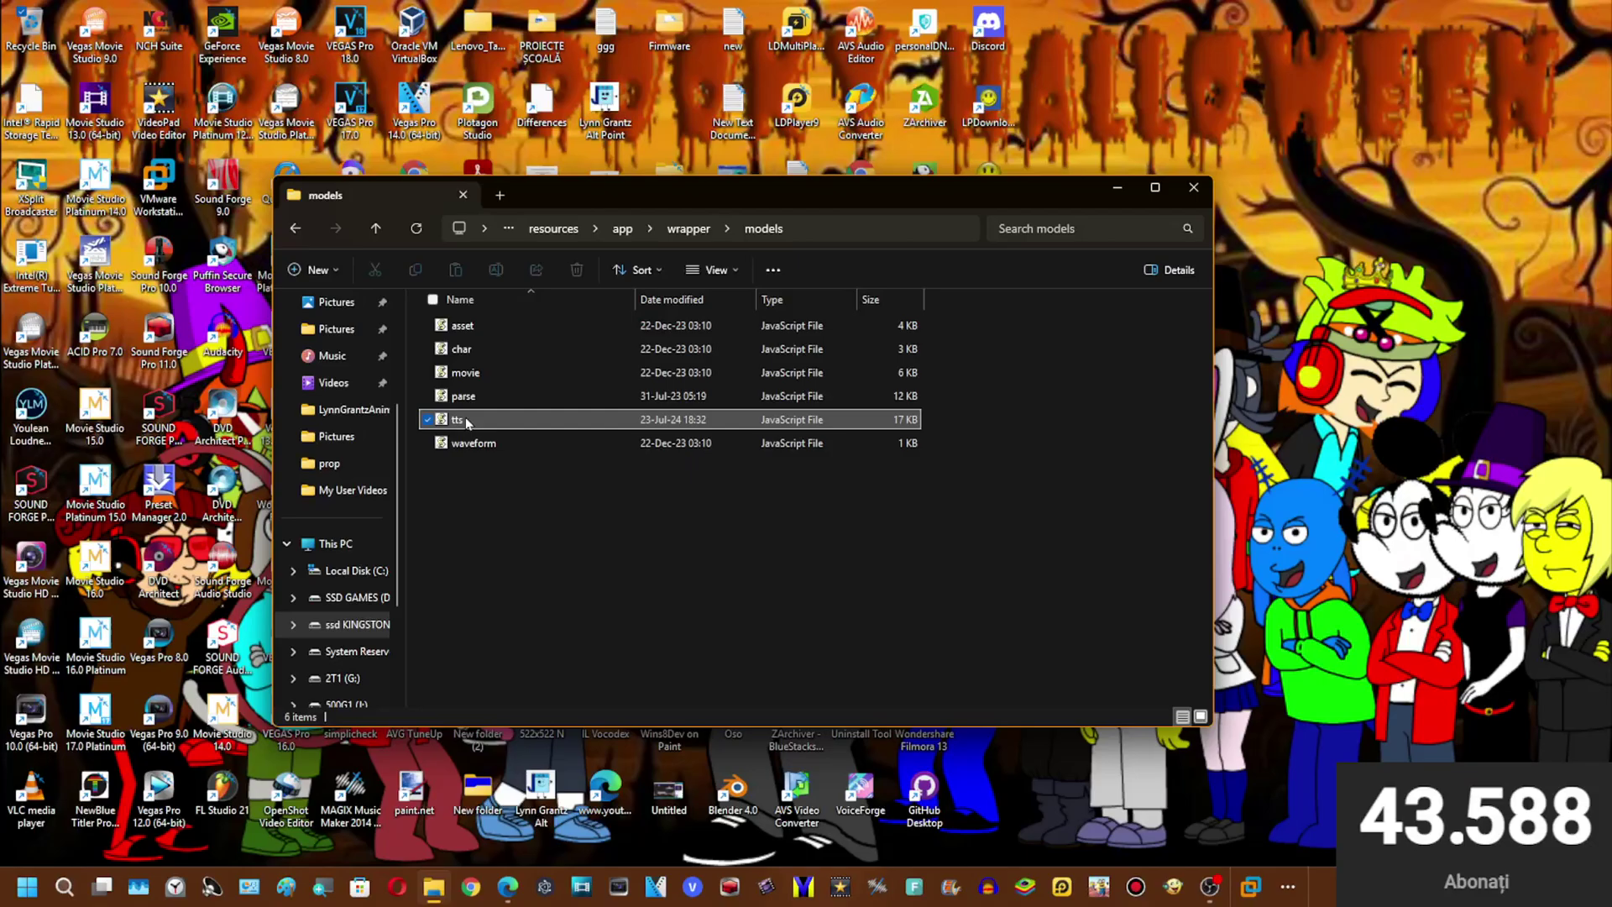
- Open the tts JavaScript file from the models folder in Notepad and look through its voice service cases
right_click(467, 423)
click(592, 672)
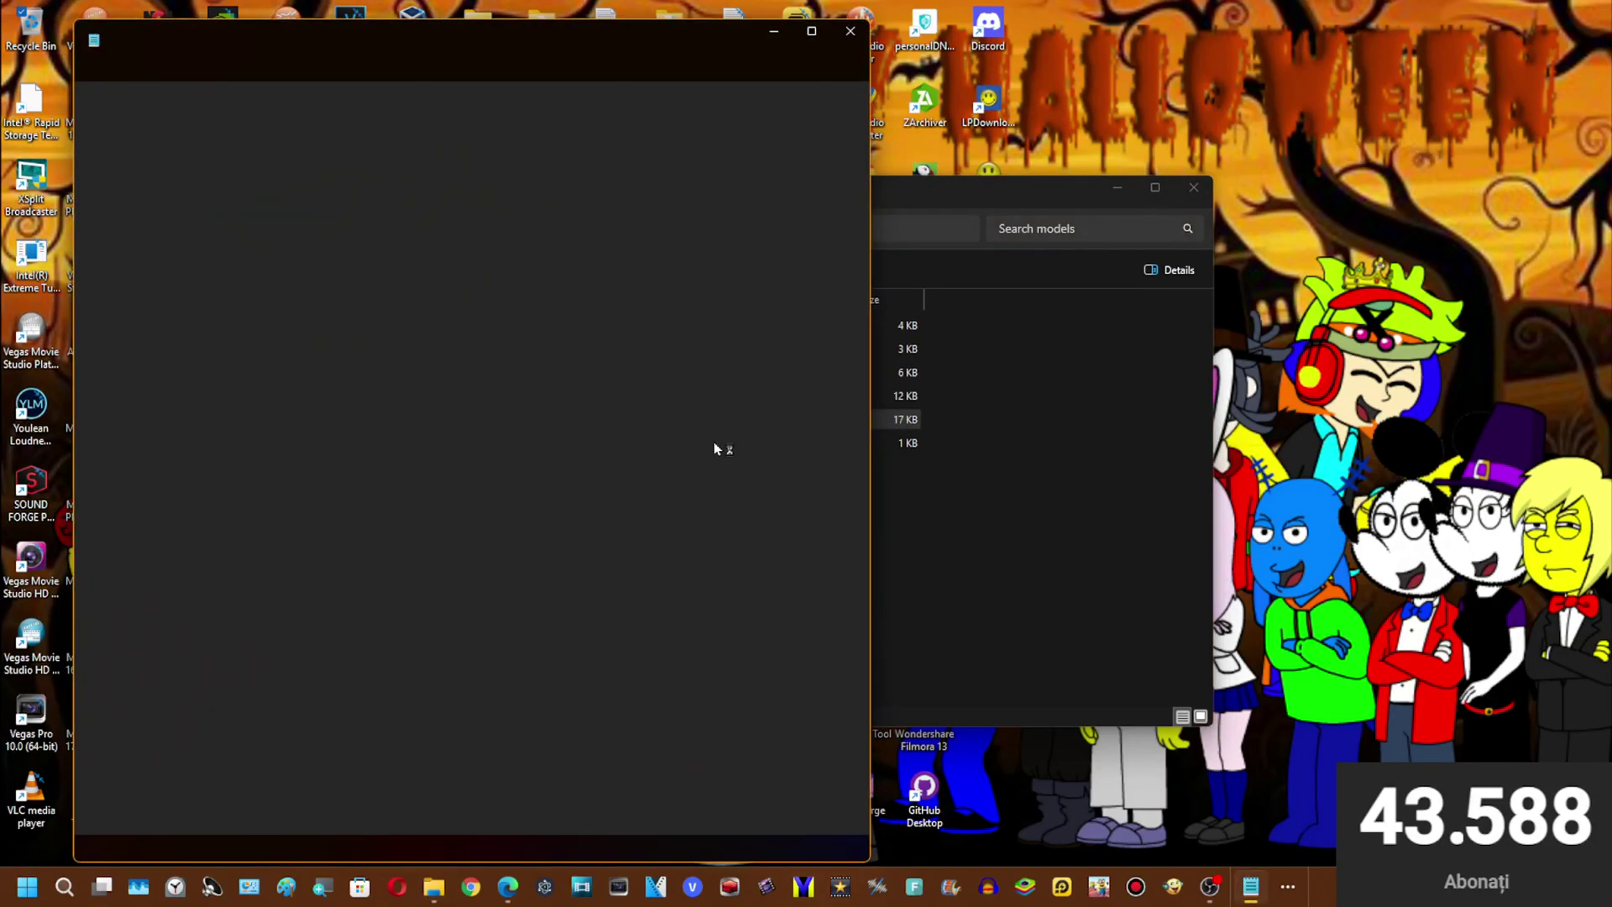
scroll(502, 344, down, 10)
scroll(502, 345, down, 20)
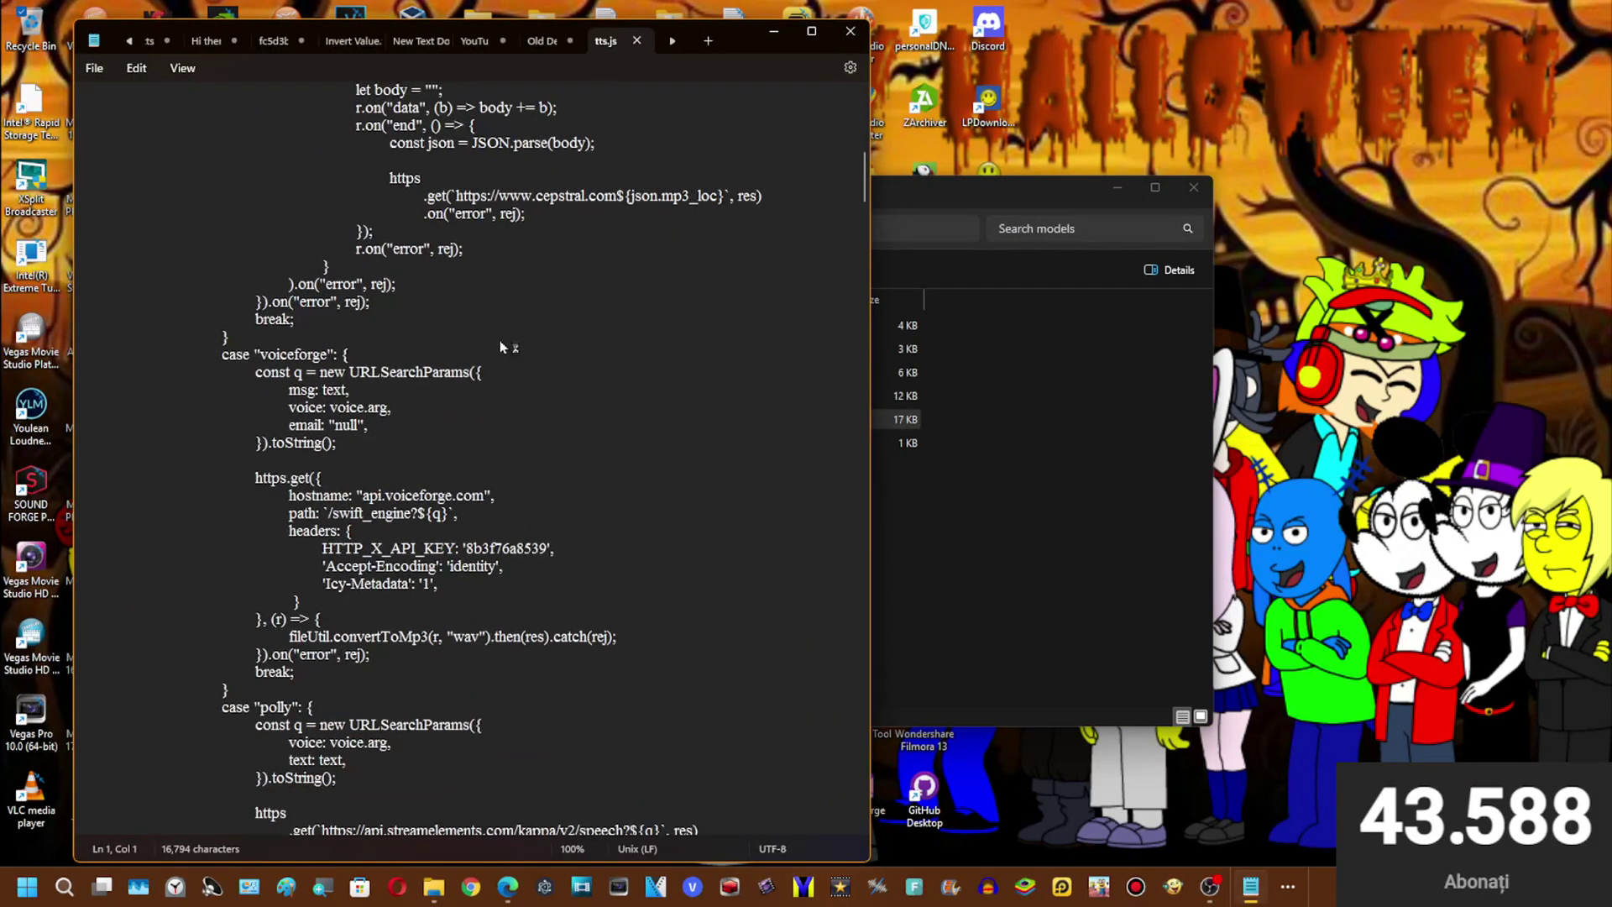
scroll(501, 344, down, 20)
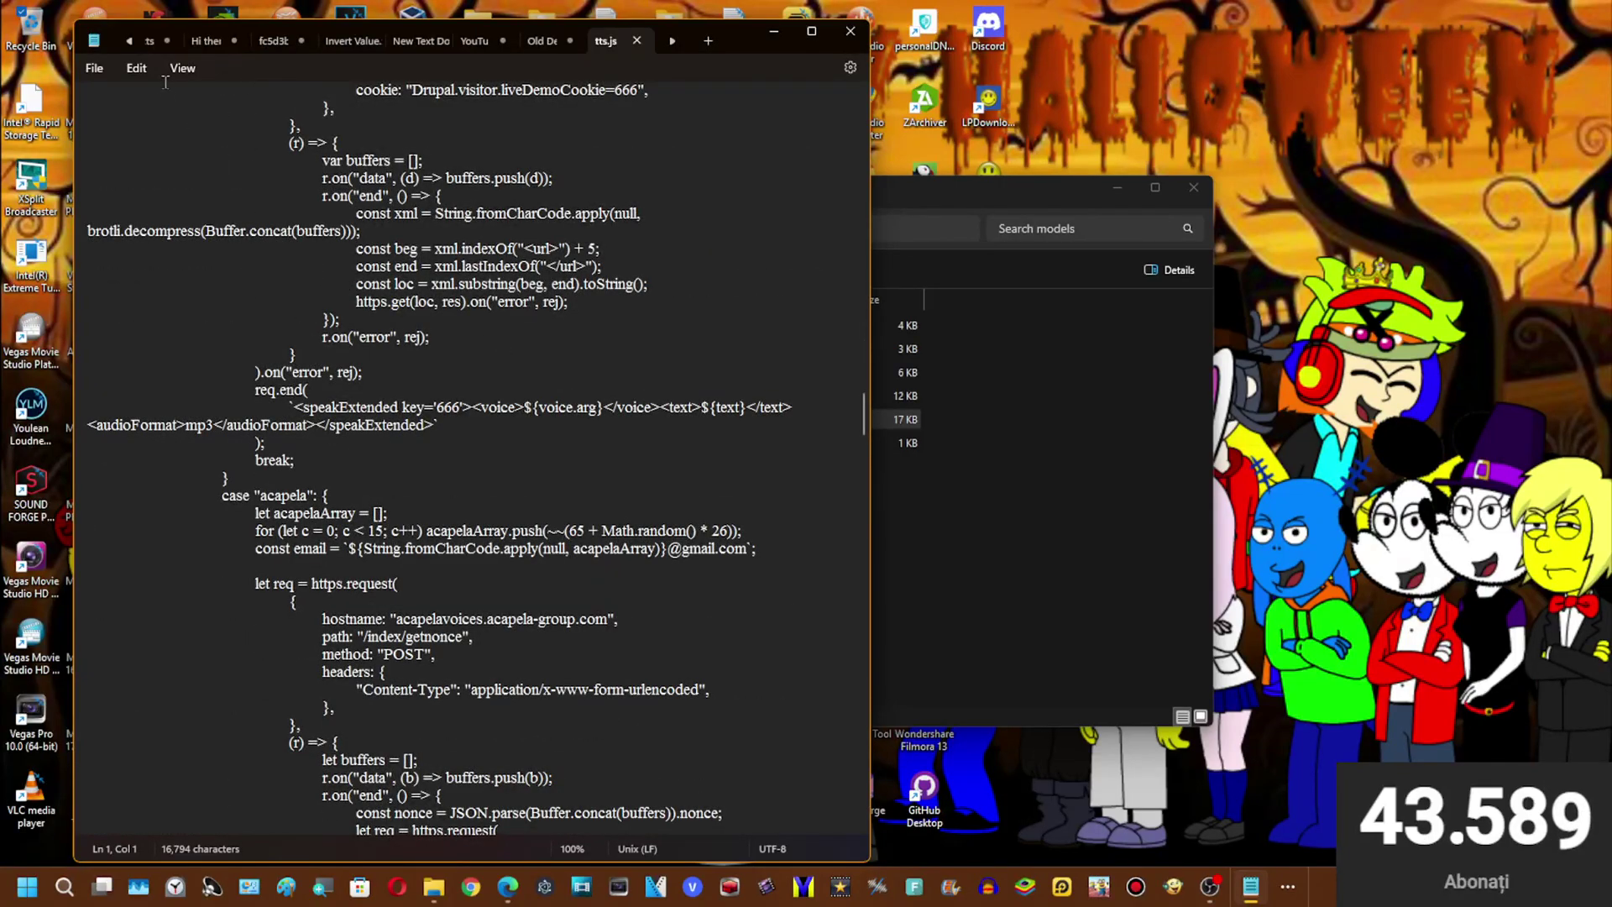
- Find "pollyold" in tts.js and place the cursor in that case's first gonutts.net host header
click(136, 68)
click(141, 267)
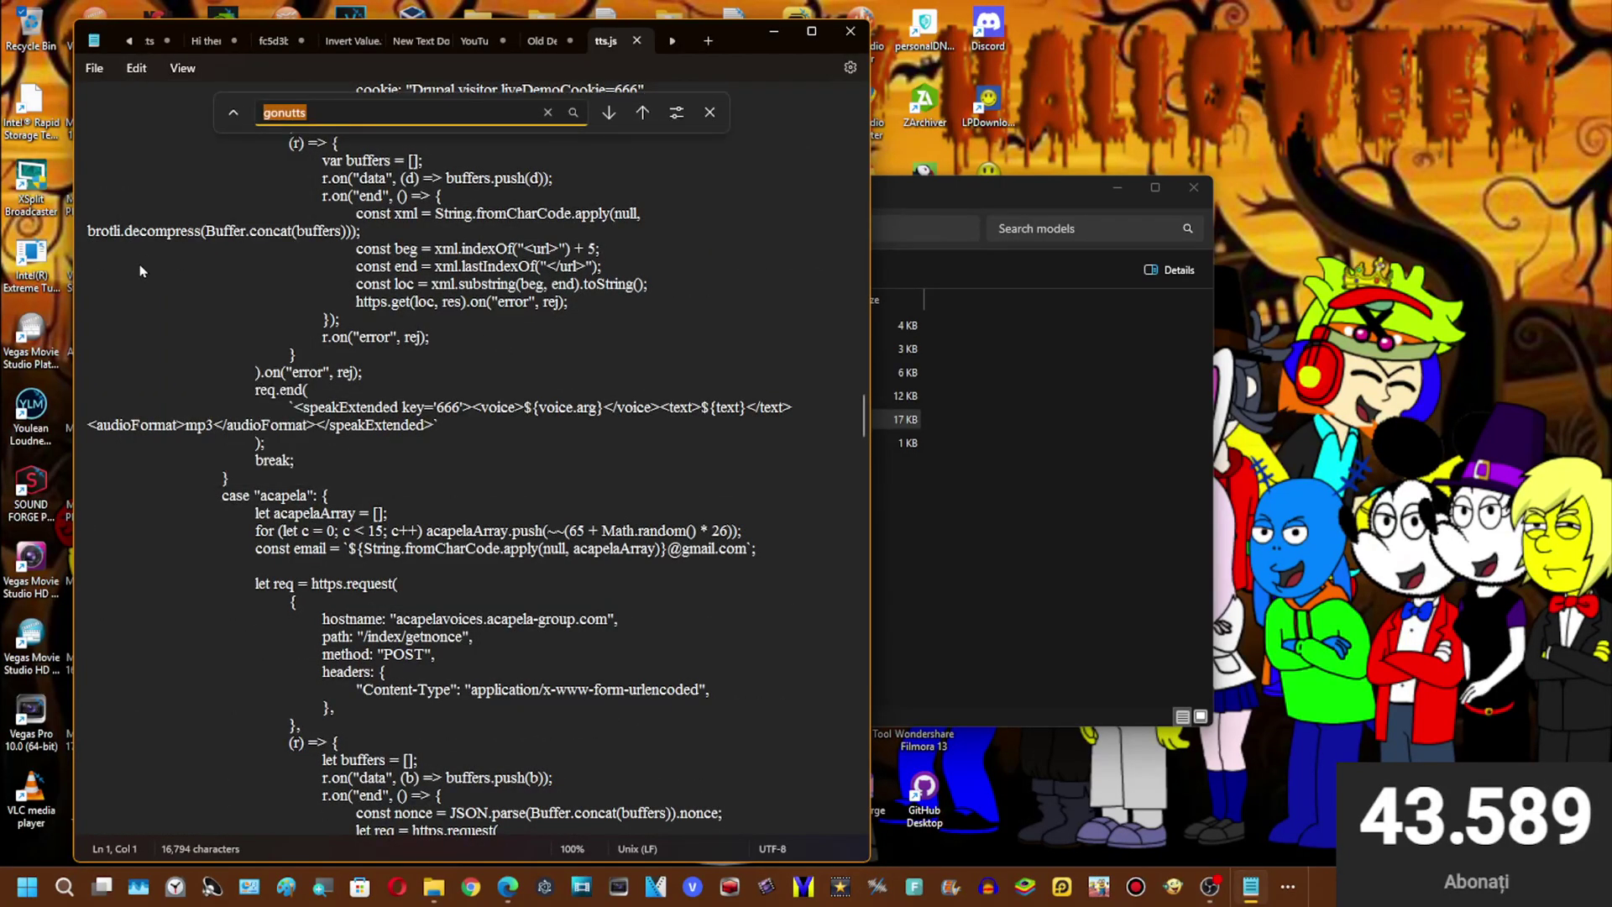
text(pollyold)
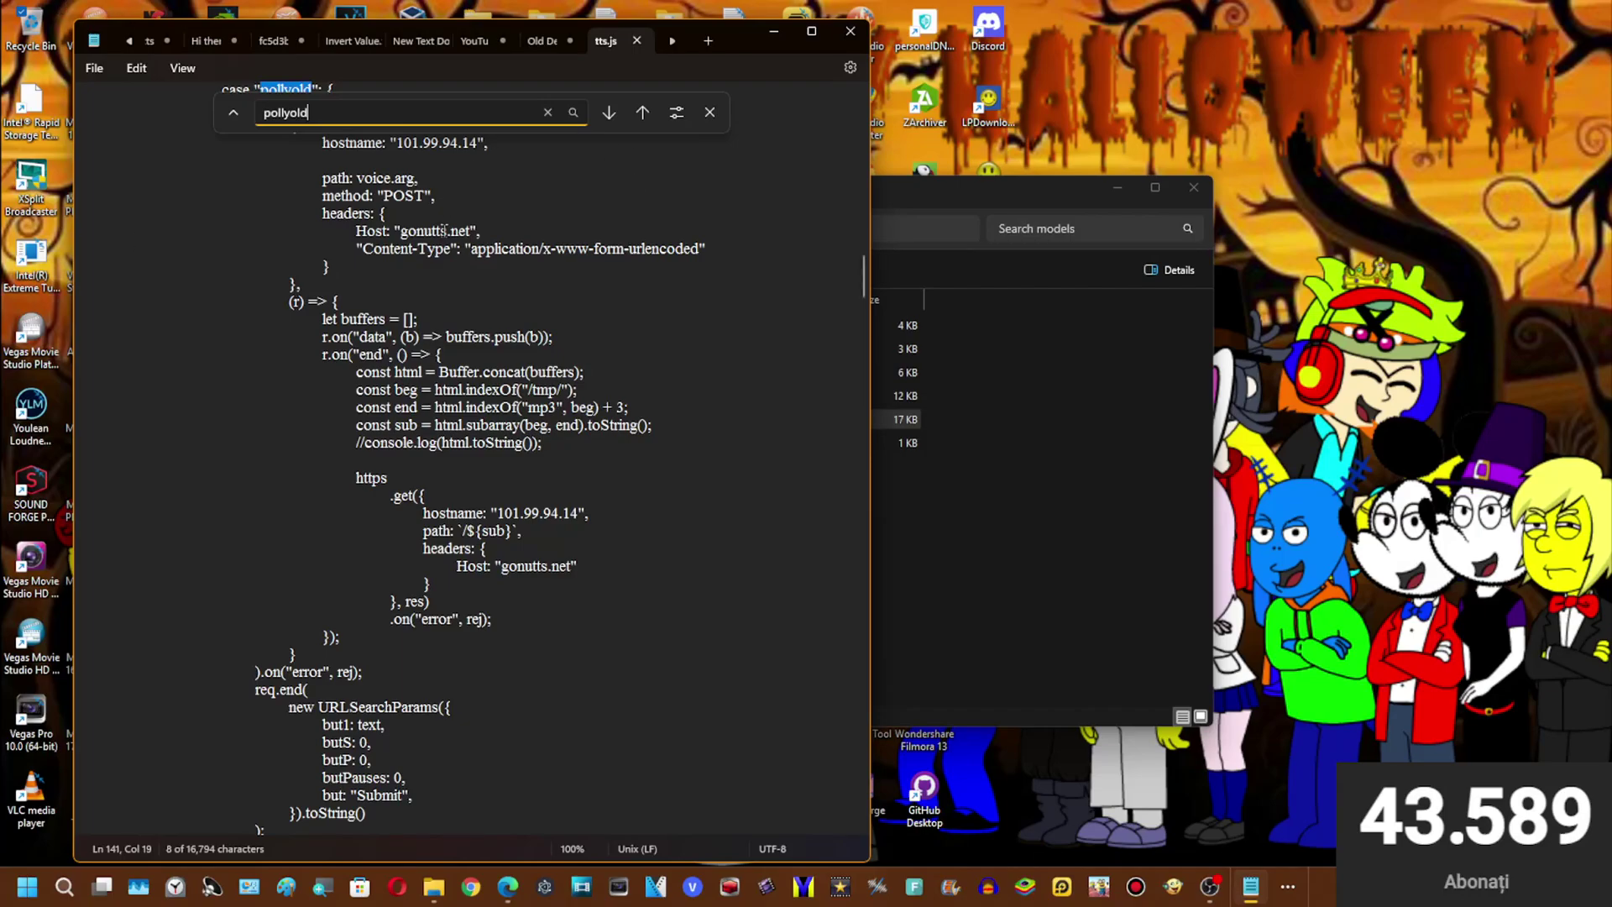
click(446, 231)
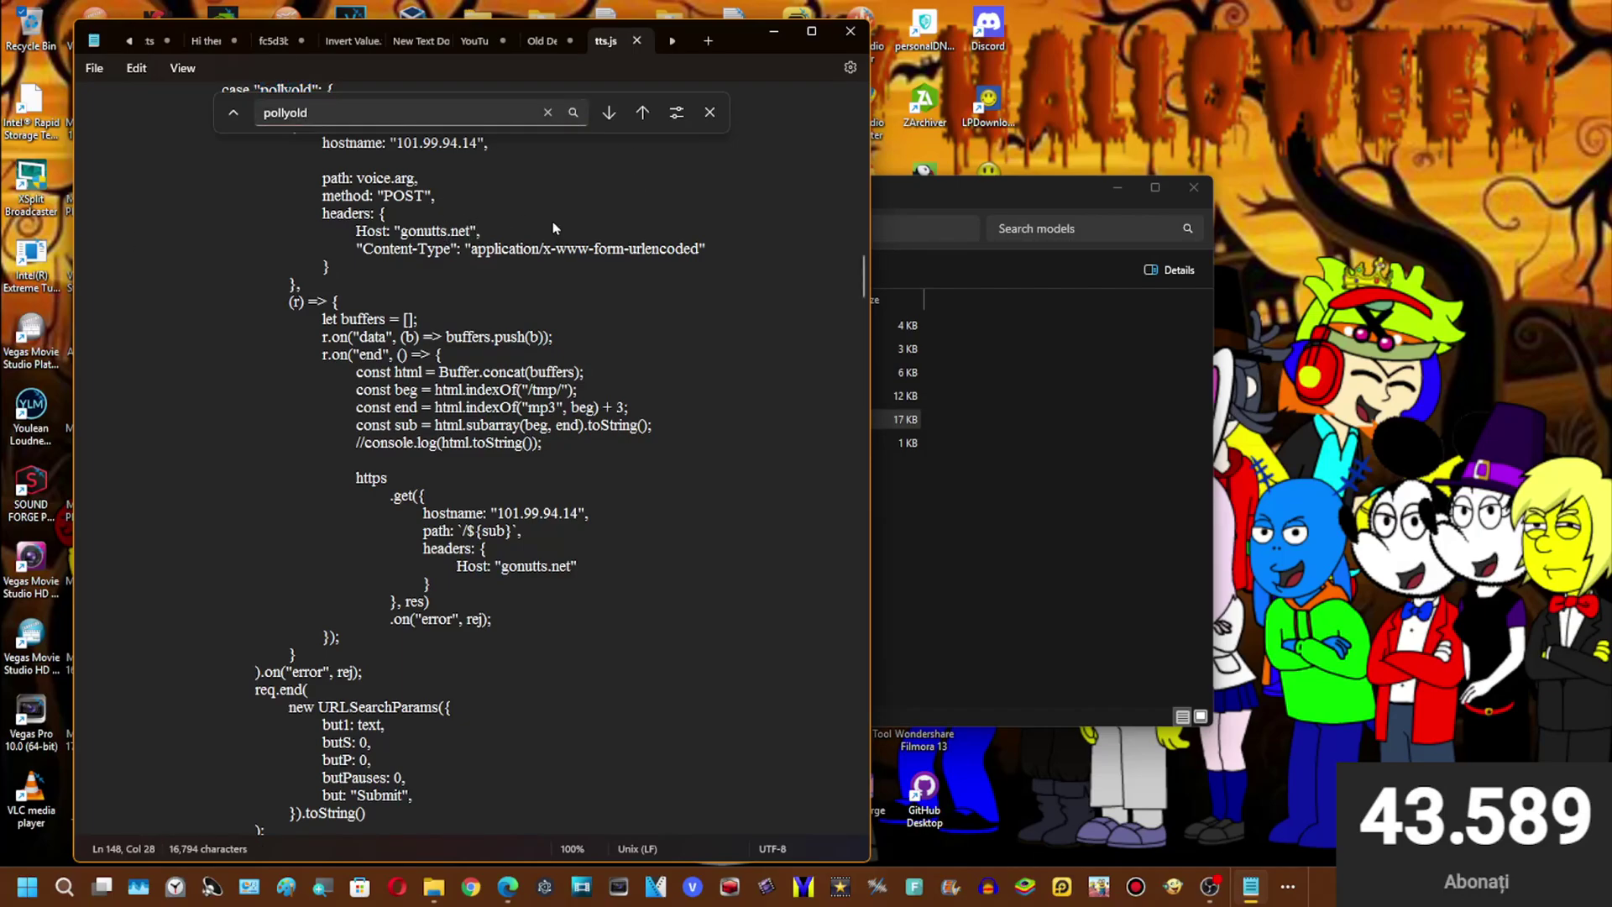
- Replace gonutts.net with tts.town in both Host headers of the pollyold case
key(BackSpace)
key(BackSpace)
key(BackSpace)
key(BackSpace)
key(BackSpace)
key(BackSpace)
key(BackSpace)
key(BackSpace)
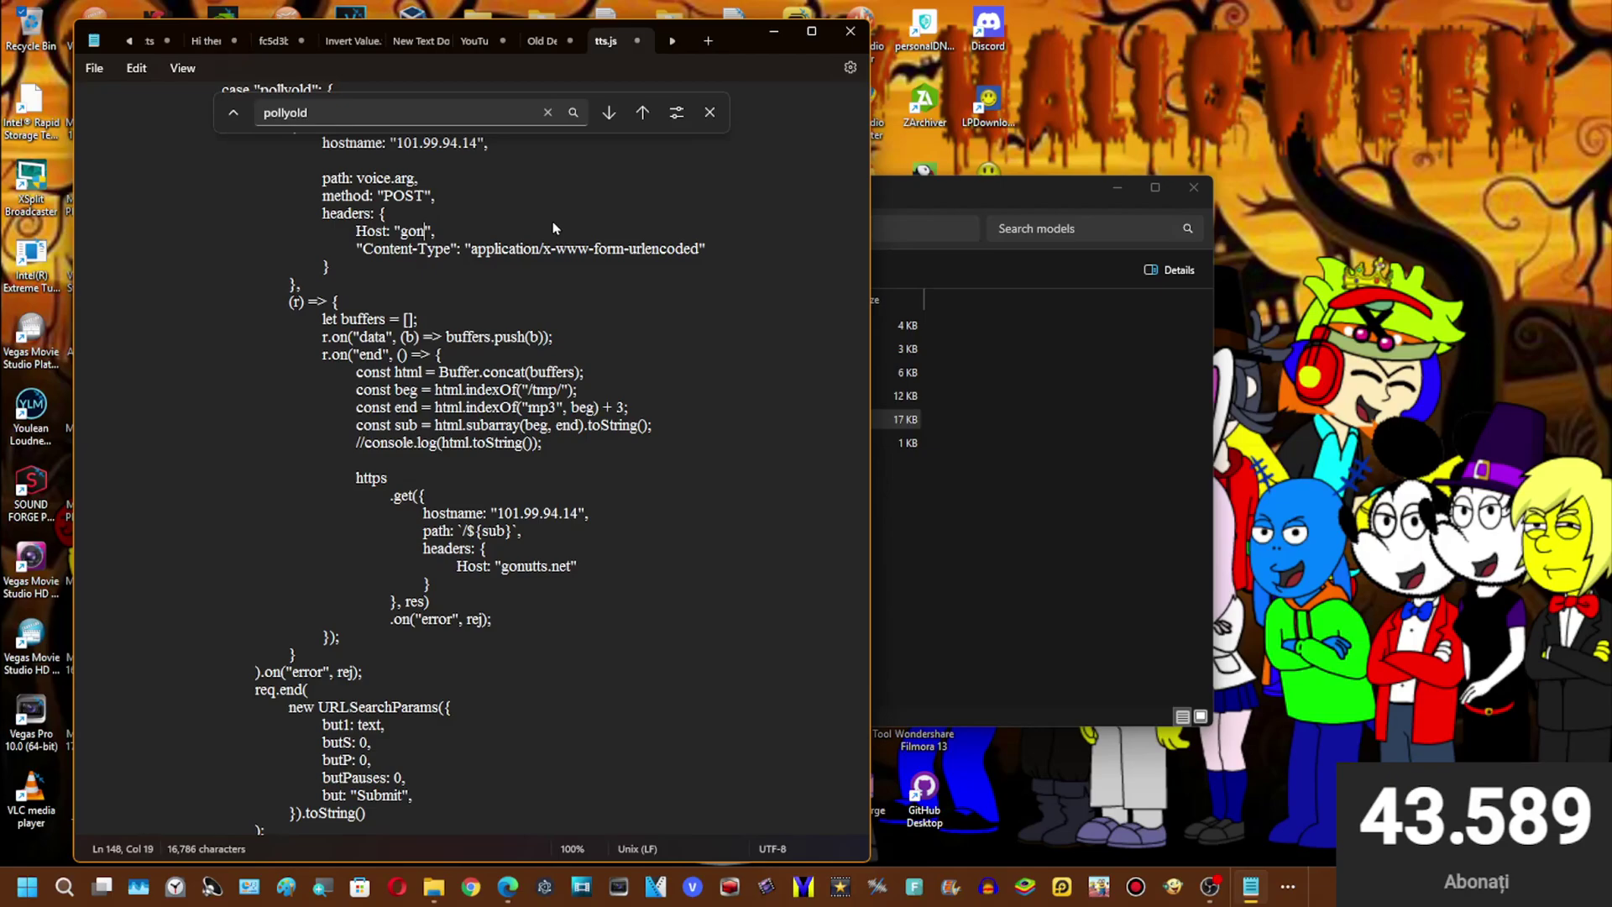
text(.town)
key(BackSpace)
key(BackSpace)
key(BackSpace)
key(BackSpace)
key(BackSpace)
key(BackSpace)
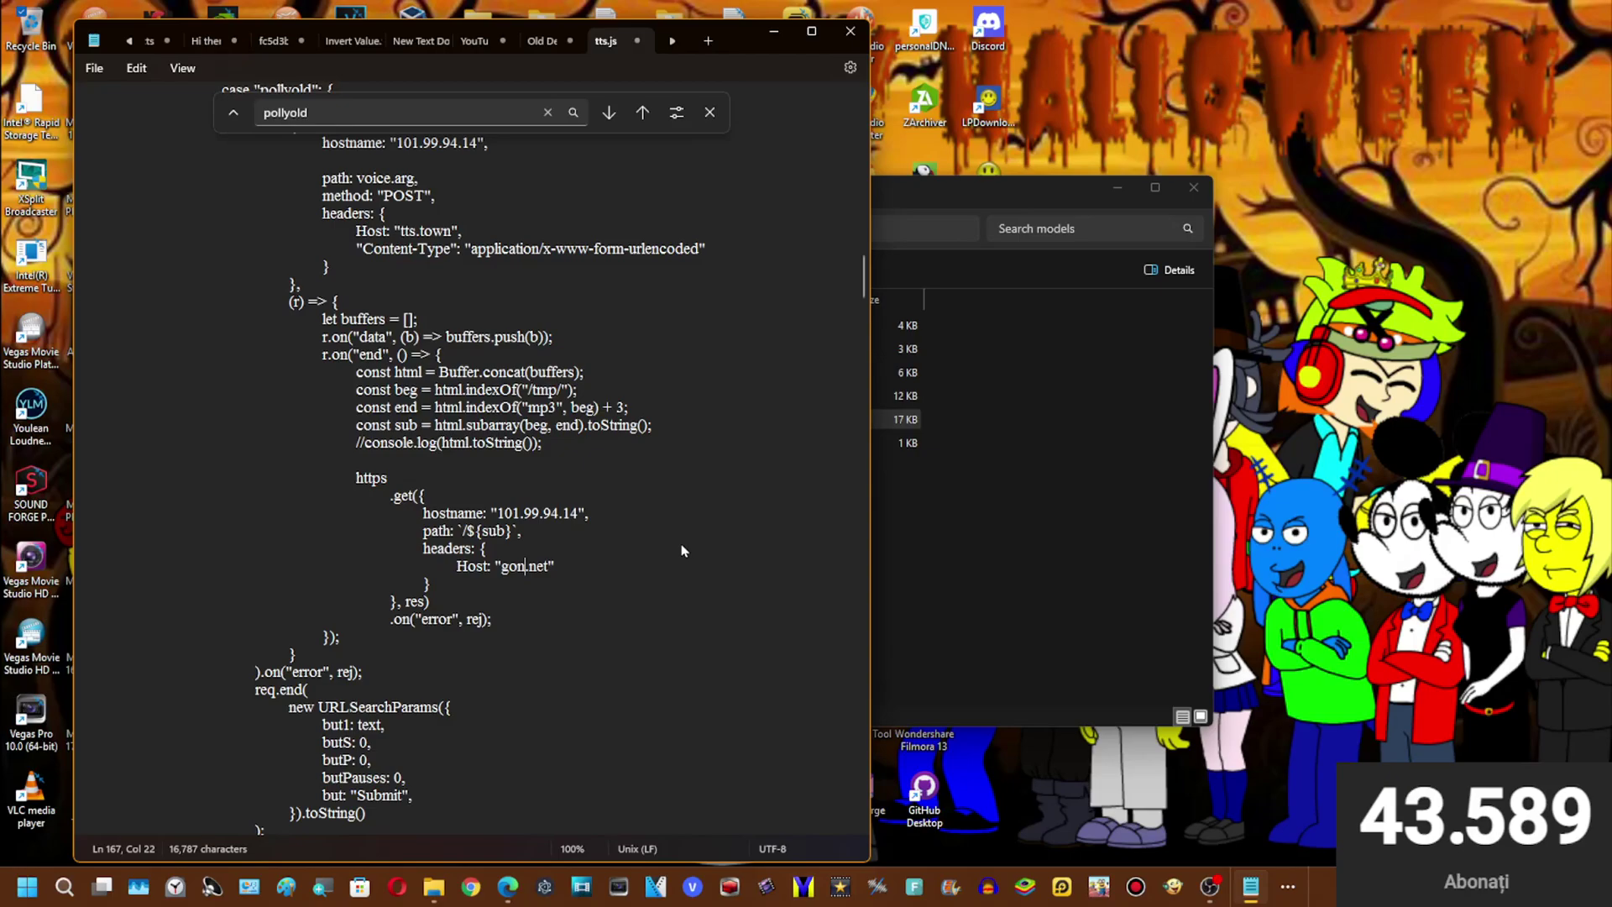
text(ts)
key(Right)
- Search tts.js for further "gonutts" entries and look through the voice cases that follow pollyold
key(ctrl+f)
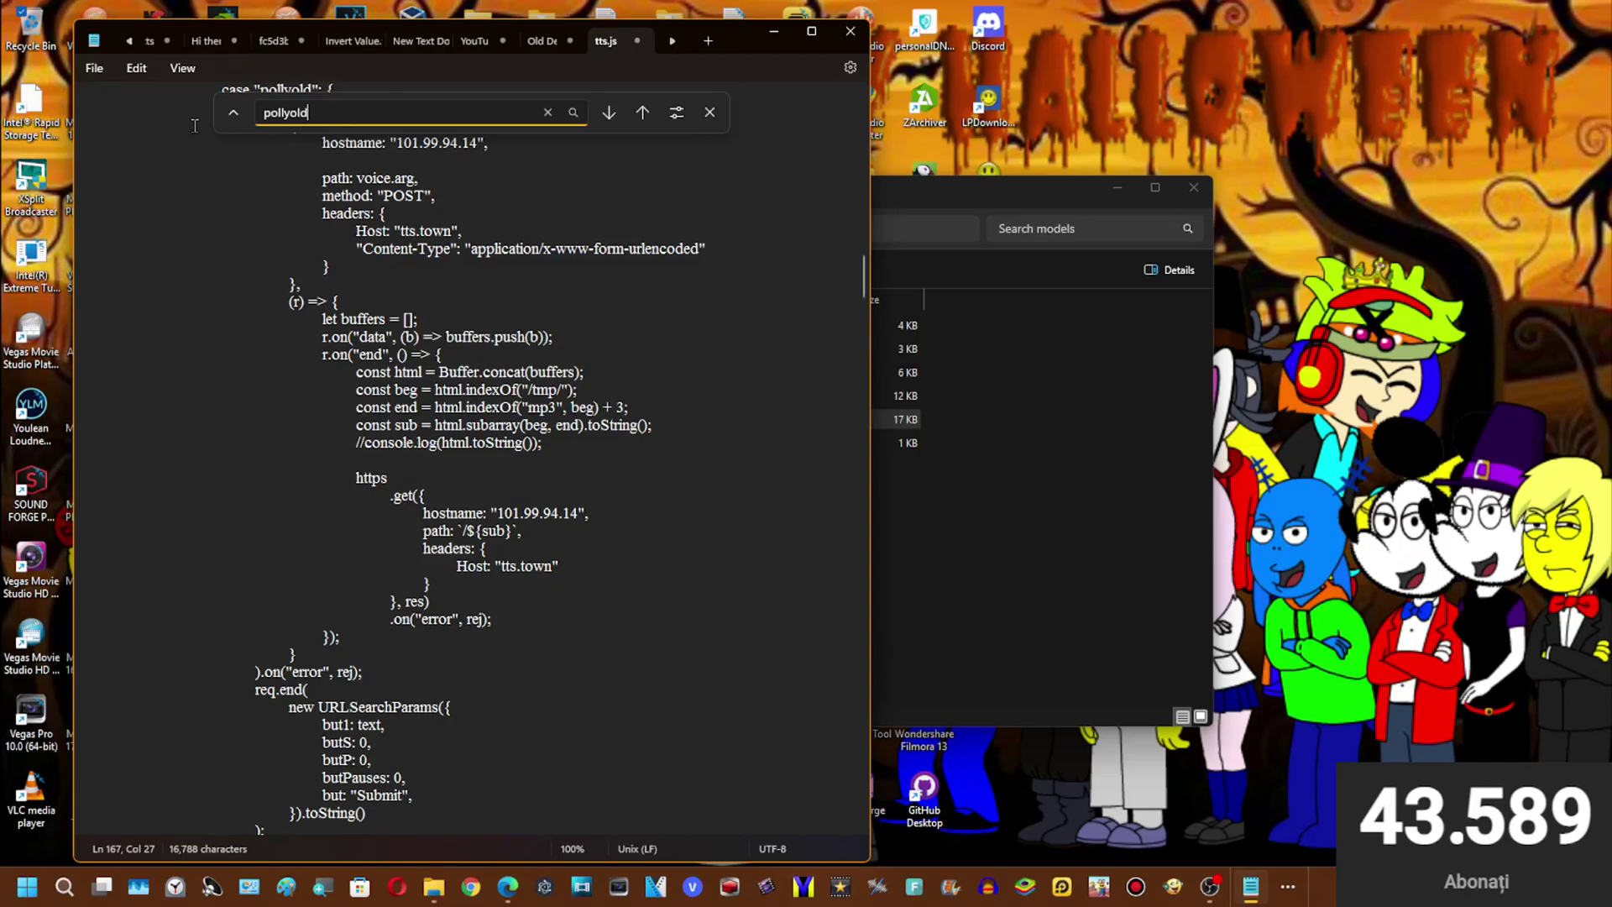
key(BackSpace)
key(BackSpace)
key(BackSpace)
text(gonutt)
key(Return)
key(Return)
text(s)
scroll(351, 332, down, 13)
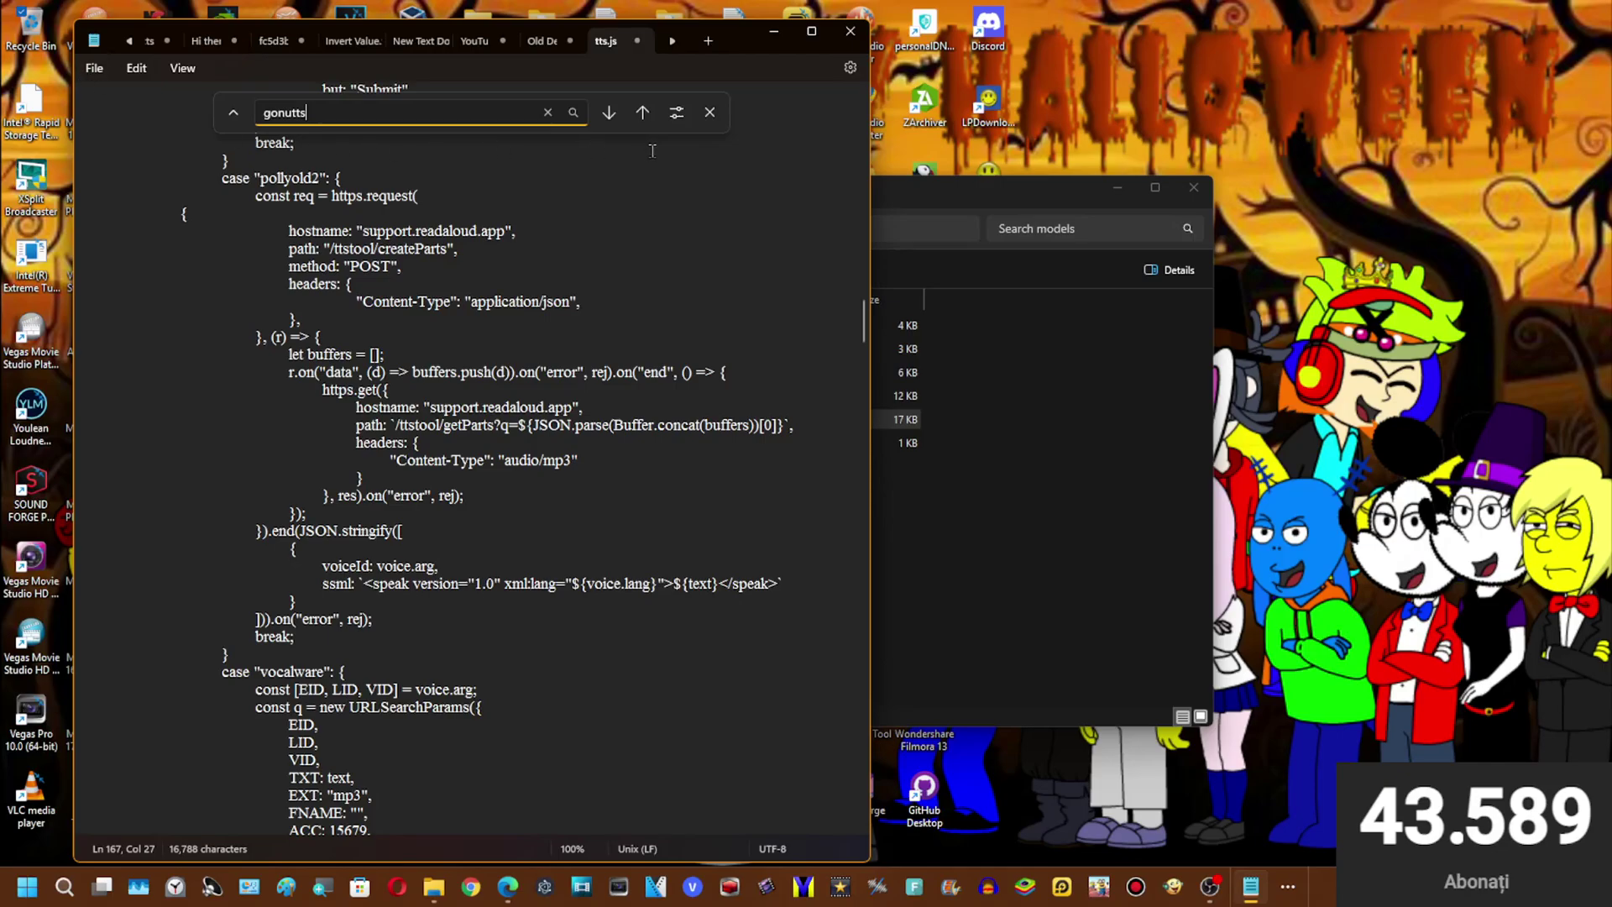
click(709, 113)
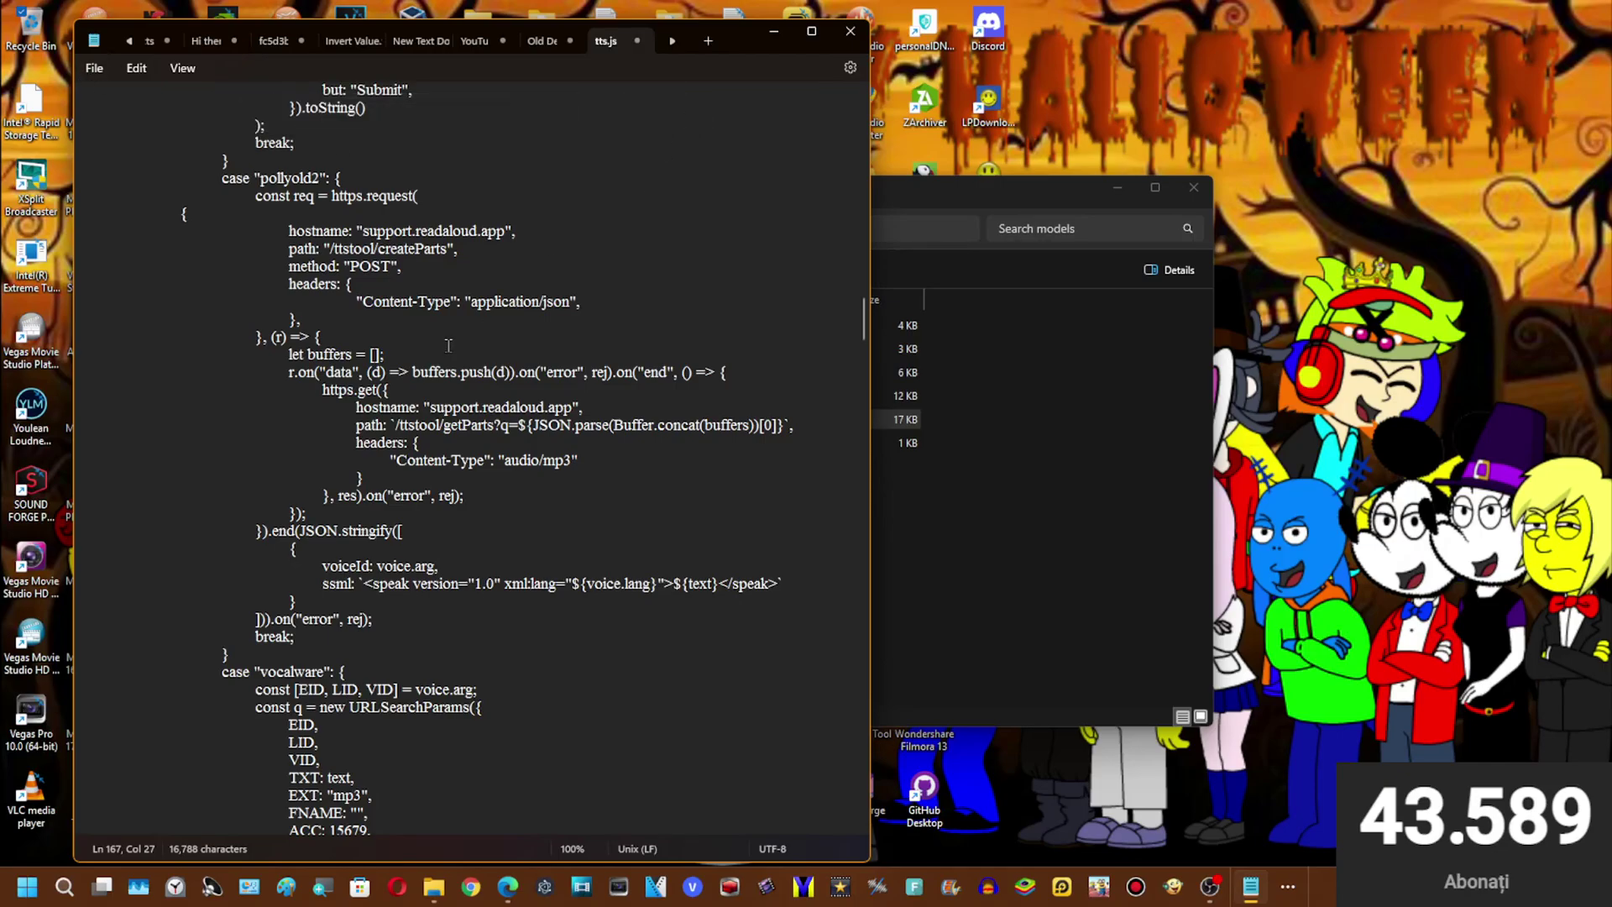
scroll(449, 353, down, 7)
scroll(263, 286, down, 7)
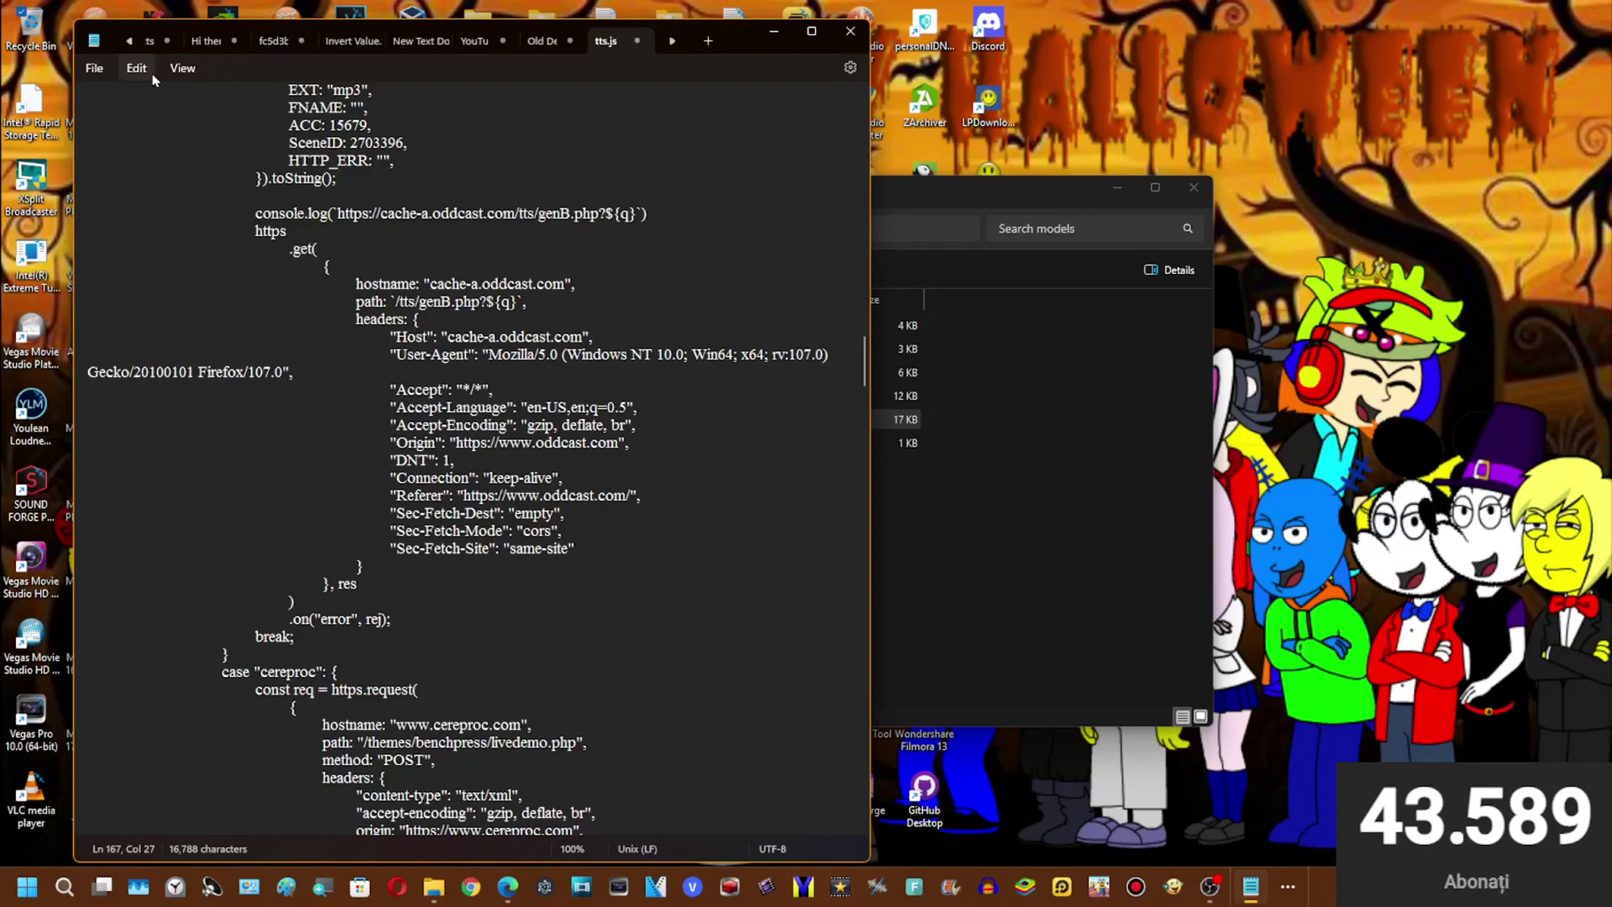
- Save tts.js, close its tab and Notepad, and maximize the Wrapper: Offline window
click(109, 69)
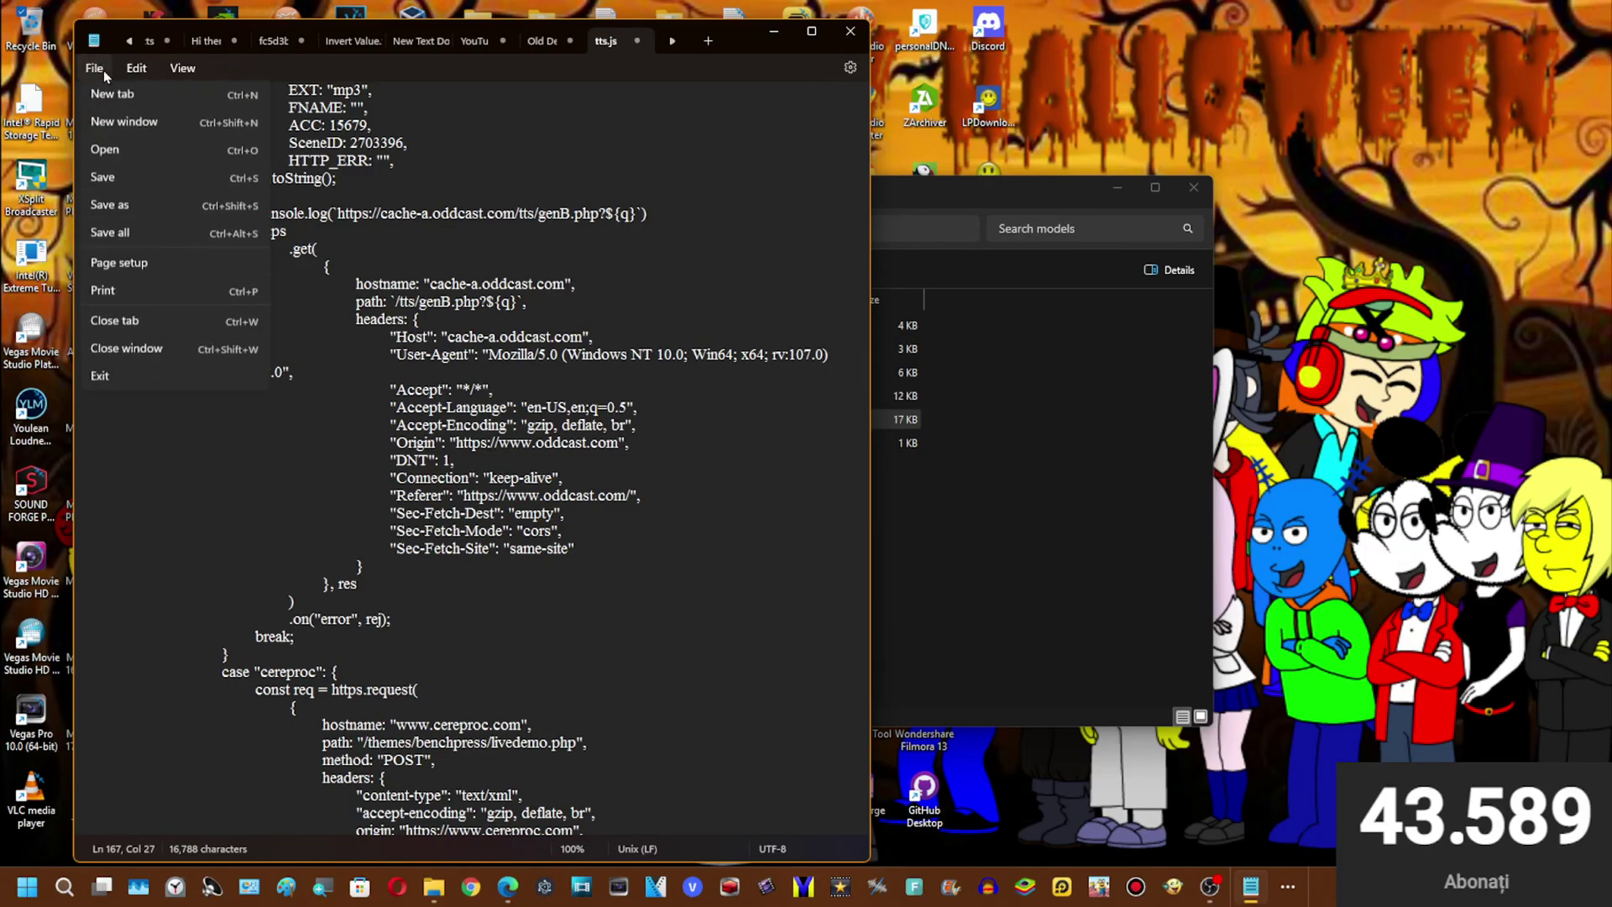
click(120, 181)
click(637, 41)
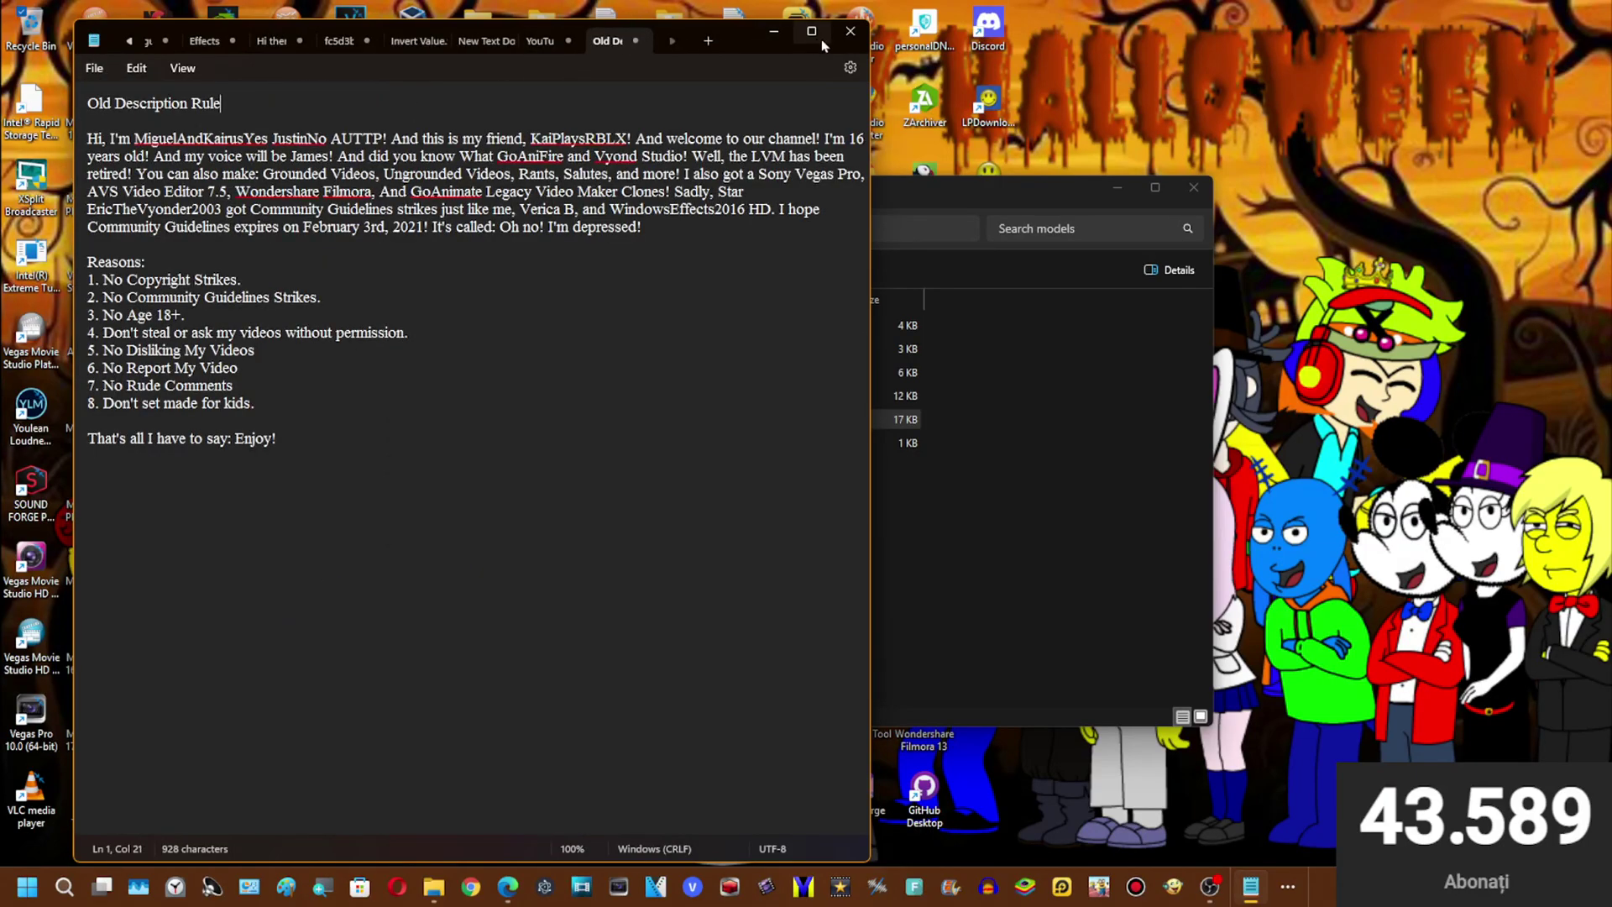
click(850, 31)
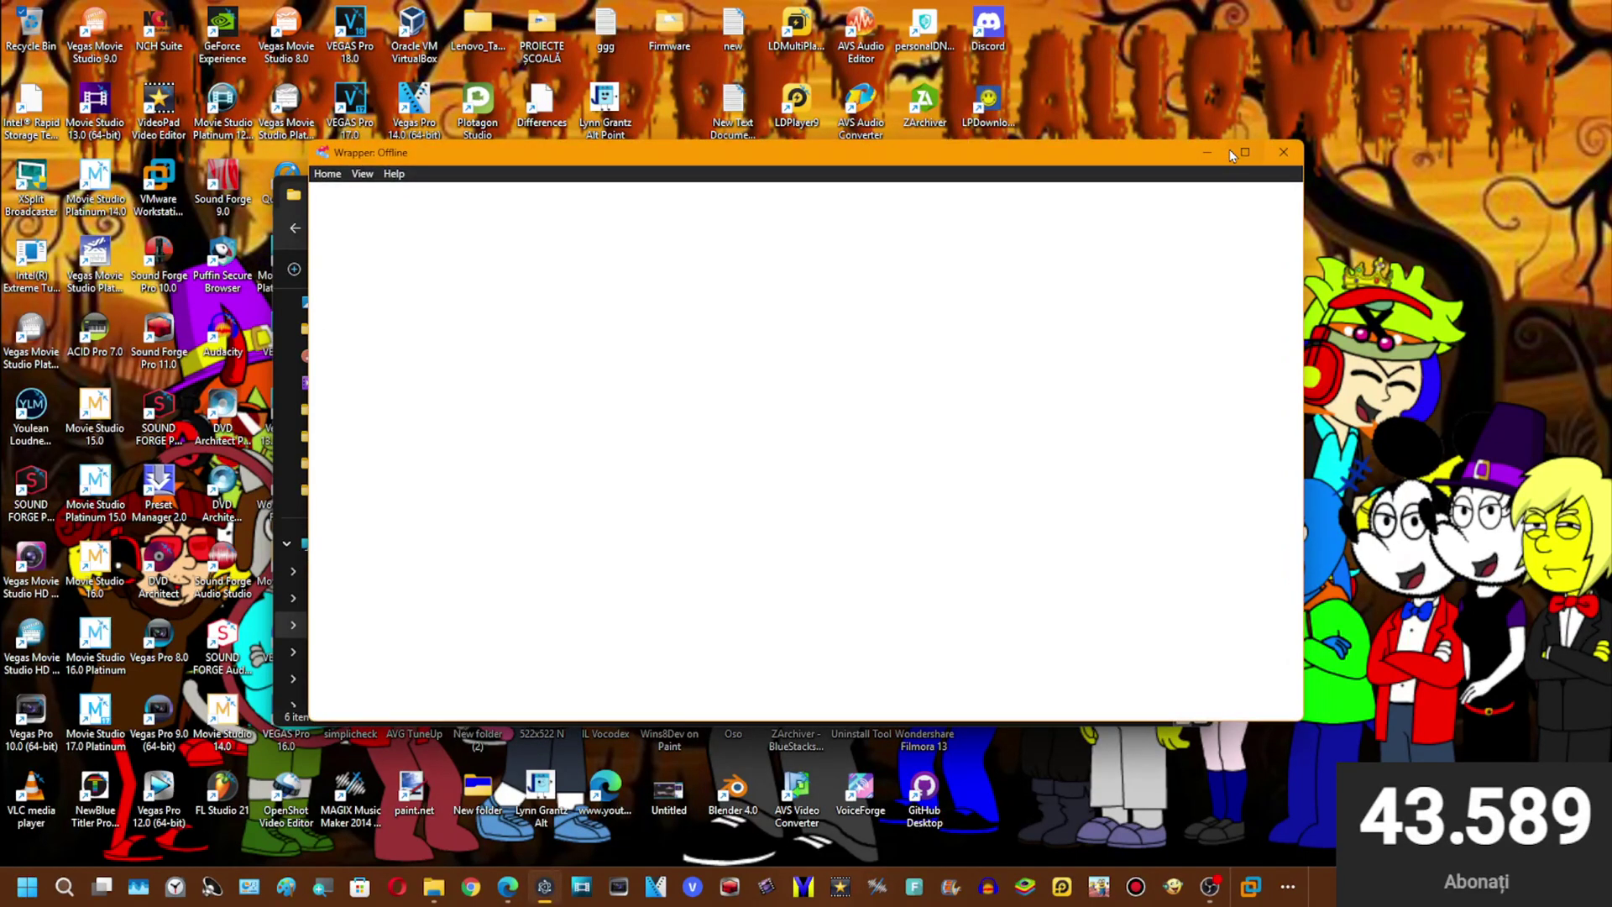
click(1234, 153)
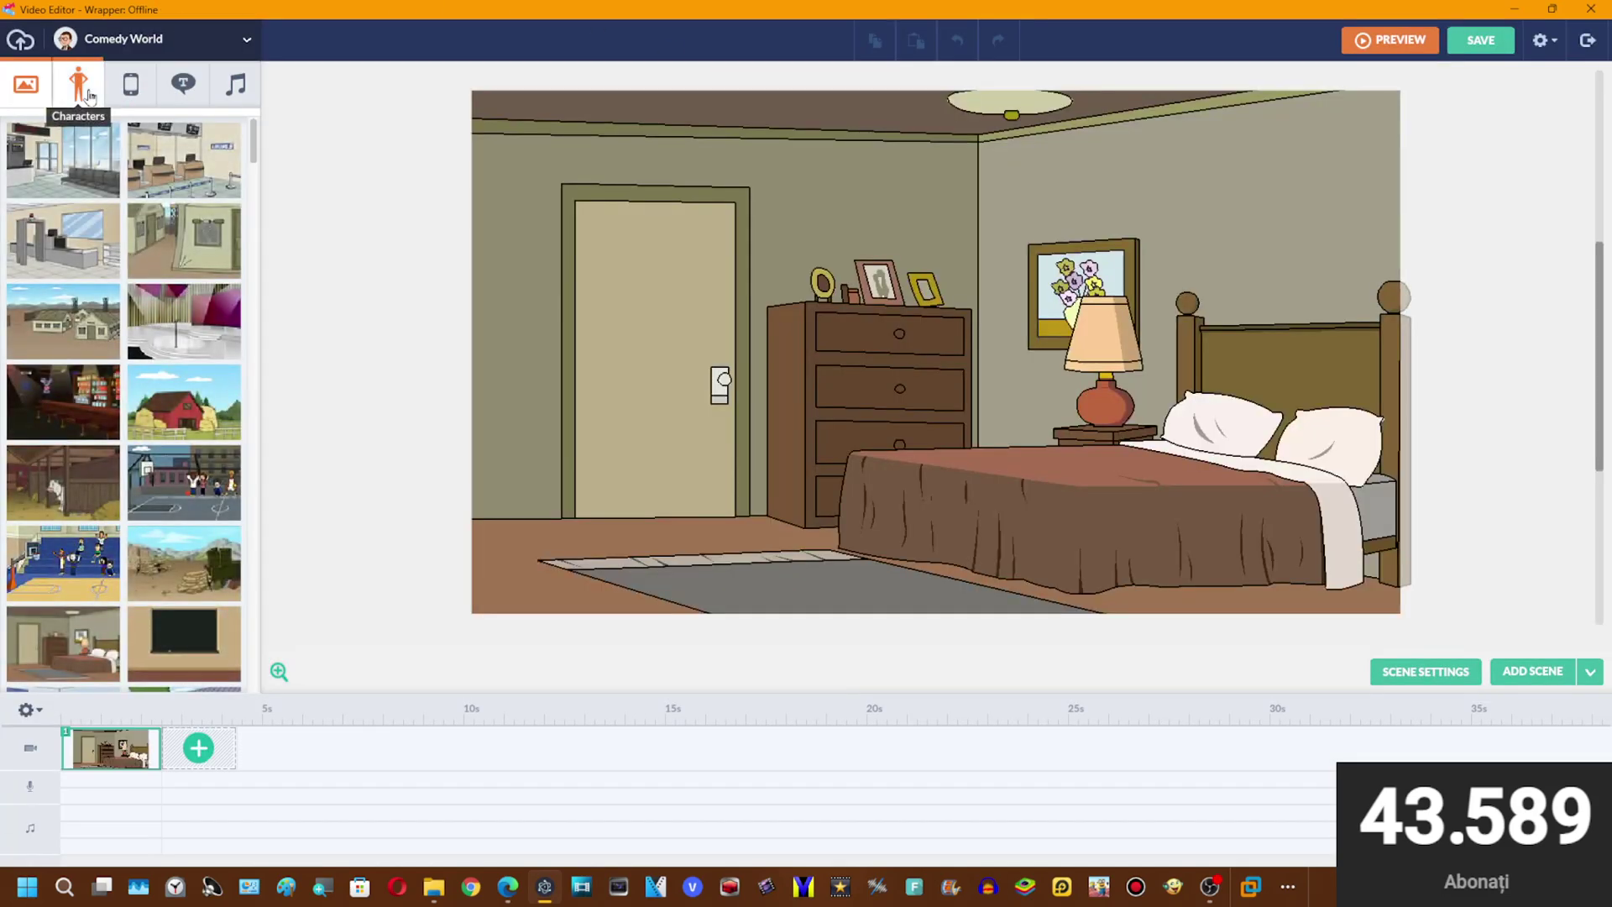
- Add the Eric character from the Unoriginal Characters category to the bedroom scene and move him slightly down
click(78, 84)
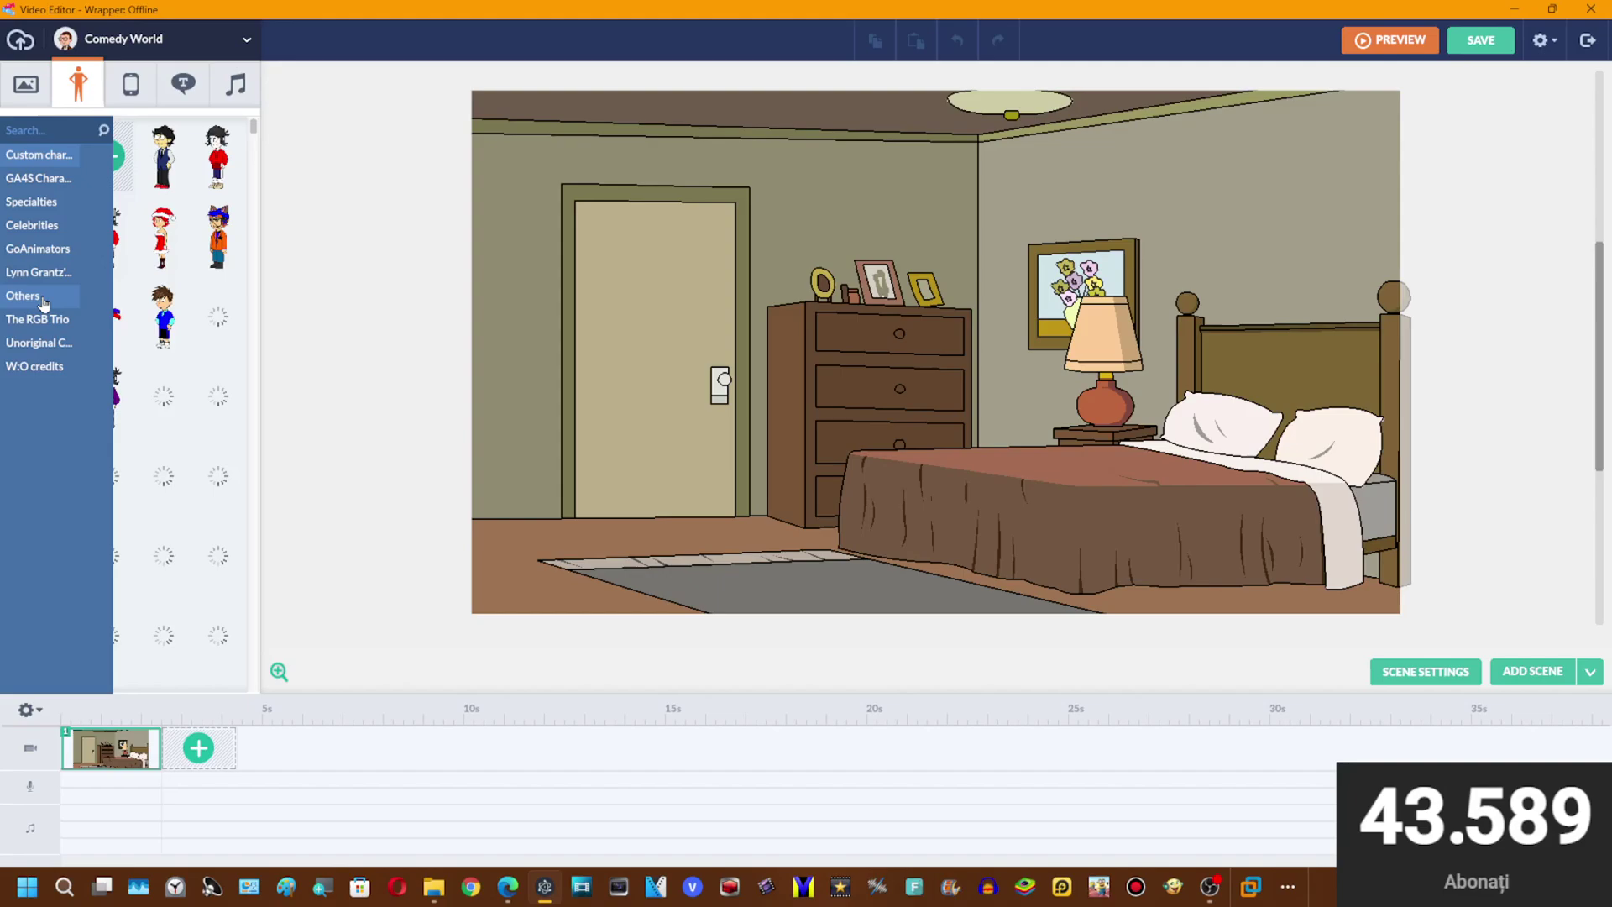
click(44, 304)
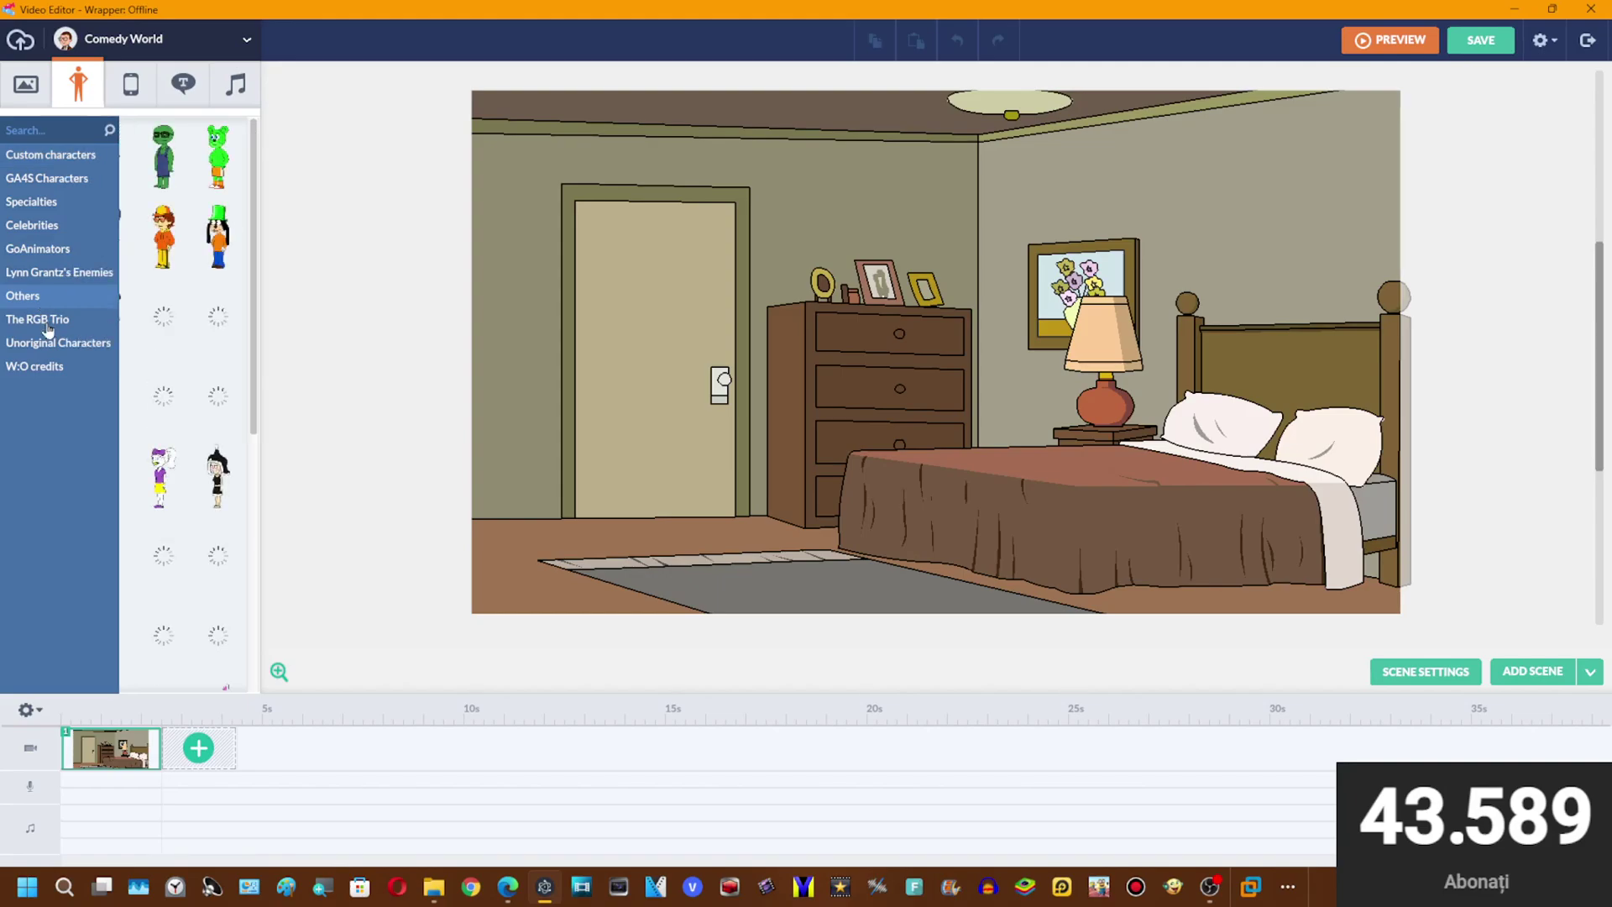
click(51, 350)
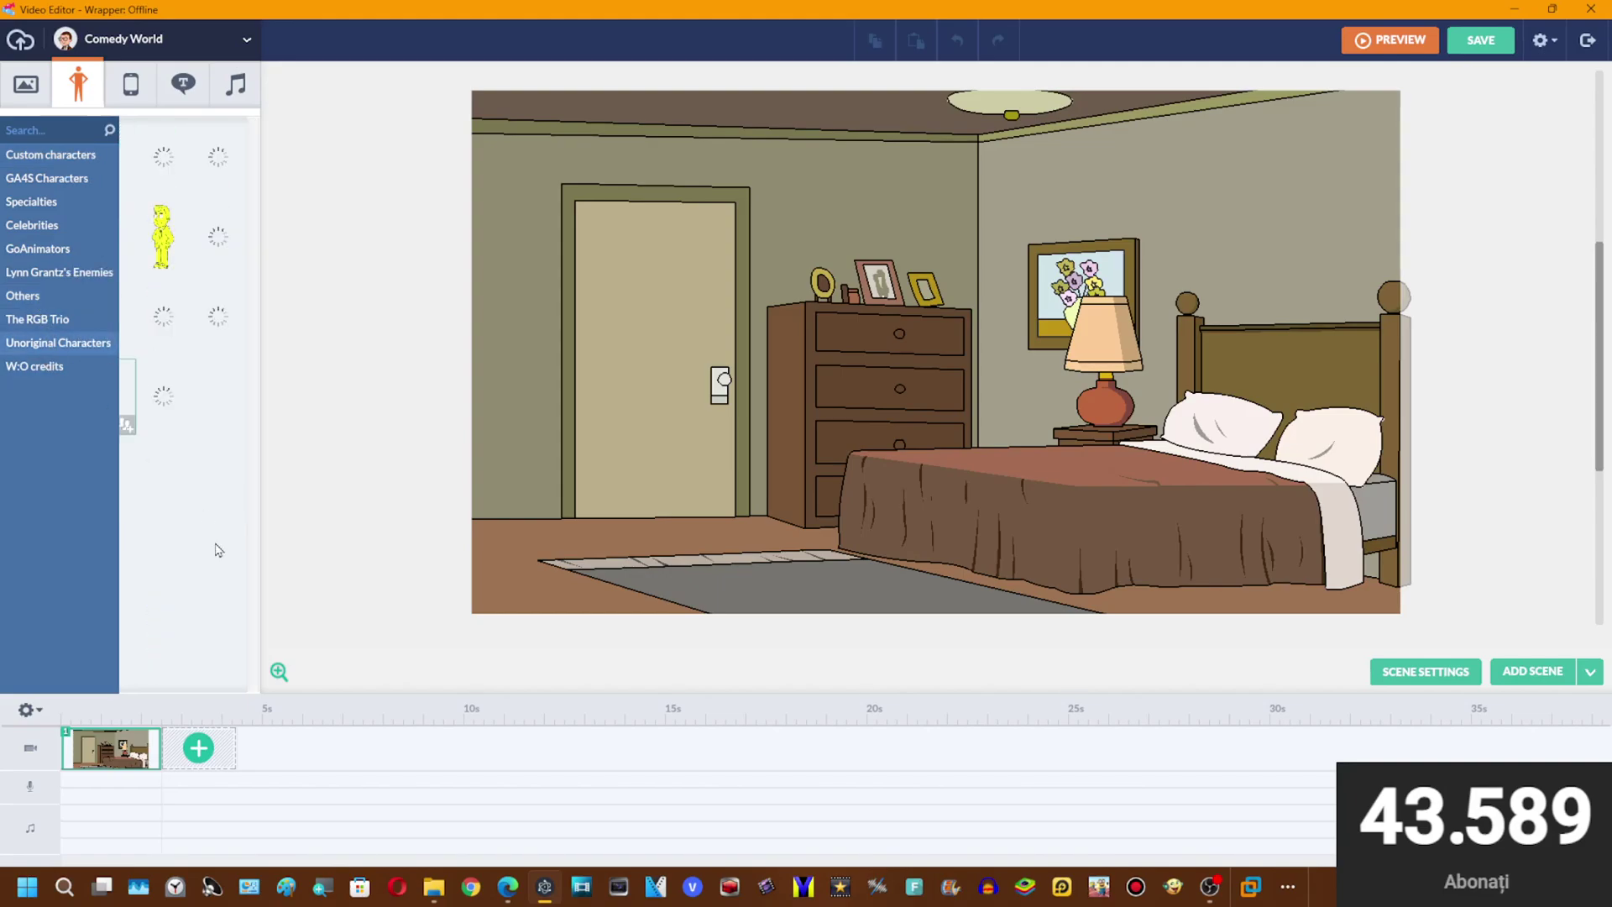
click(165, 410)
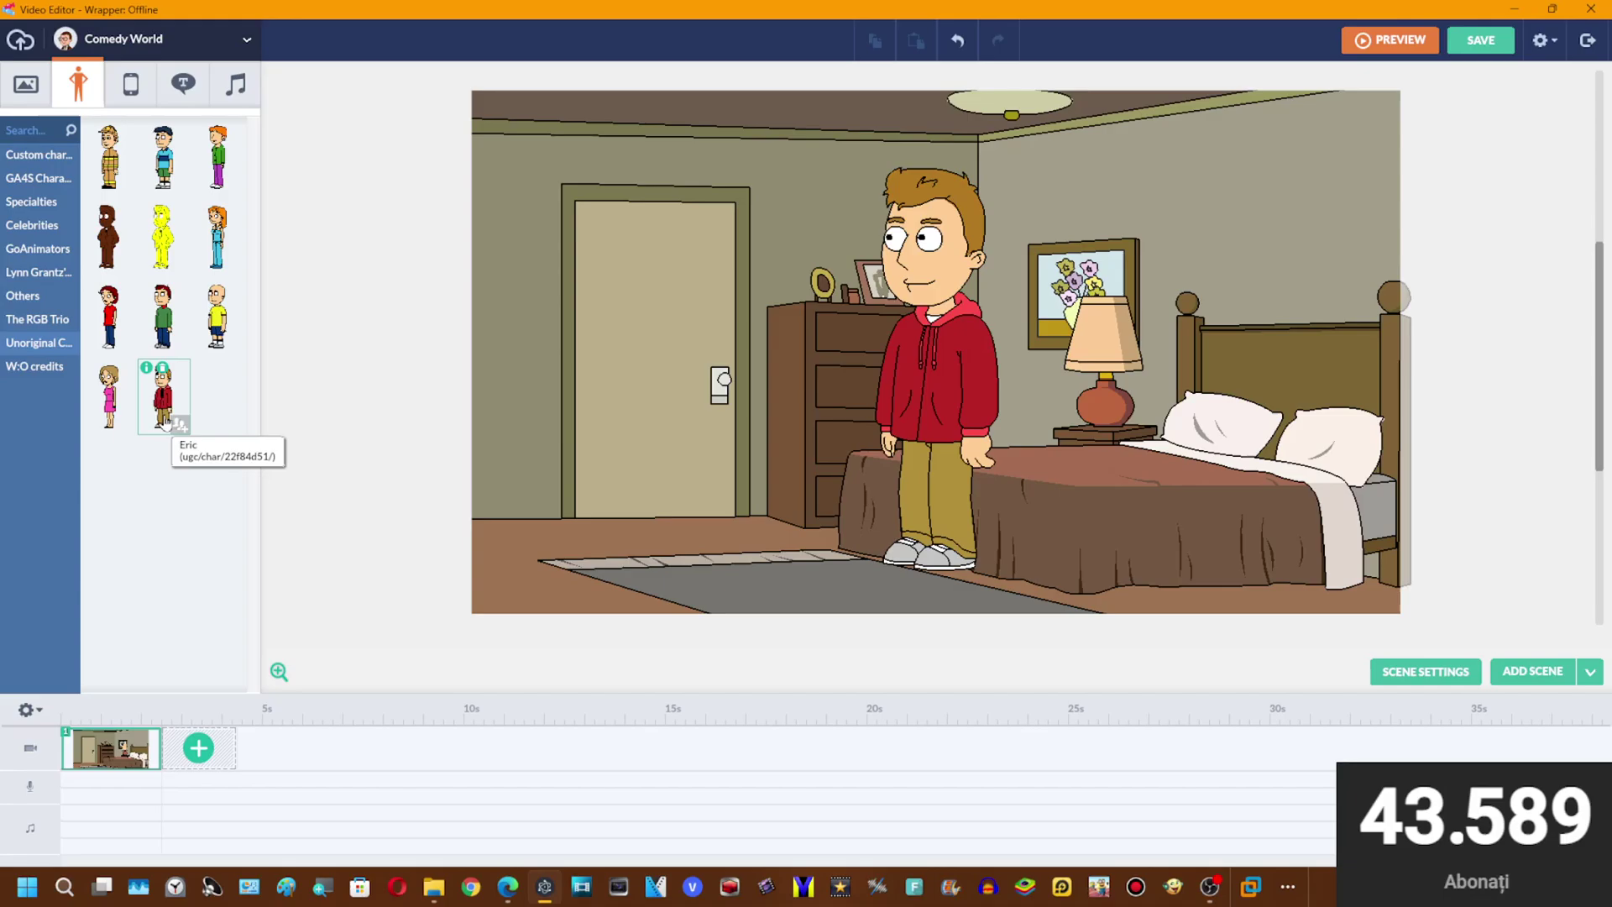
drag(949, 435, 949, 448)
- Start a text-to-speech voice for the Eric character and choose the English male voice Eric
click(117, 119)
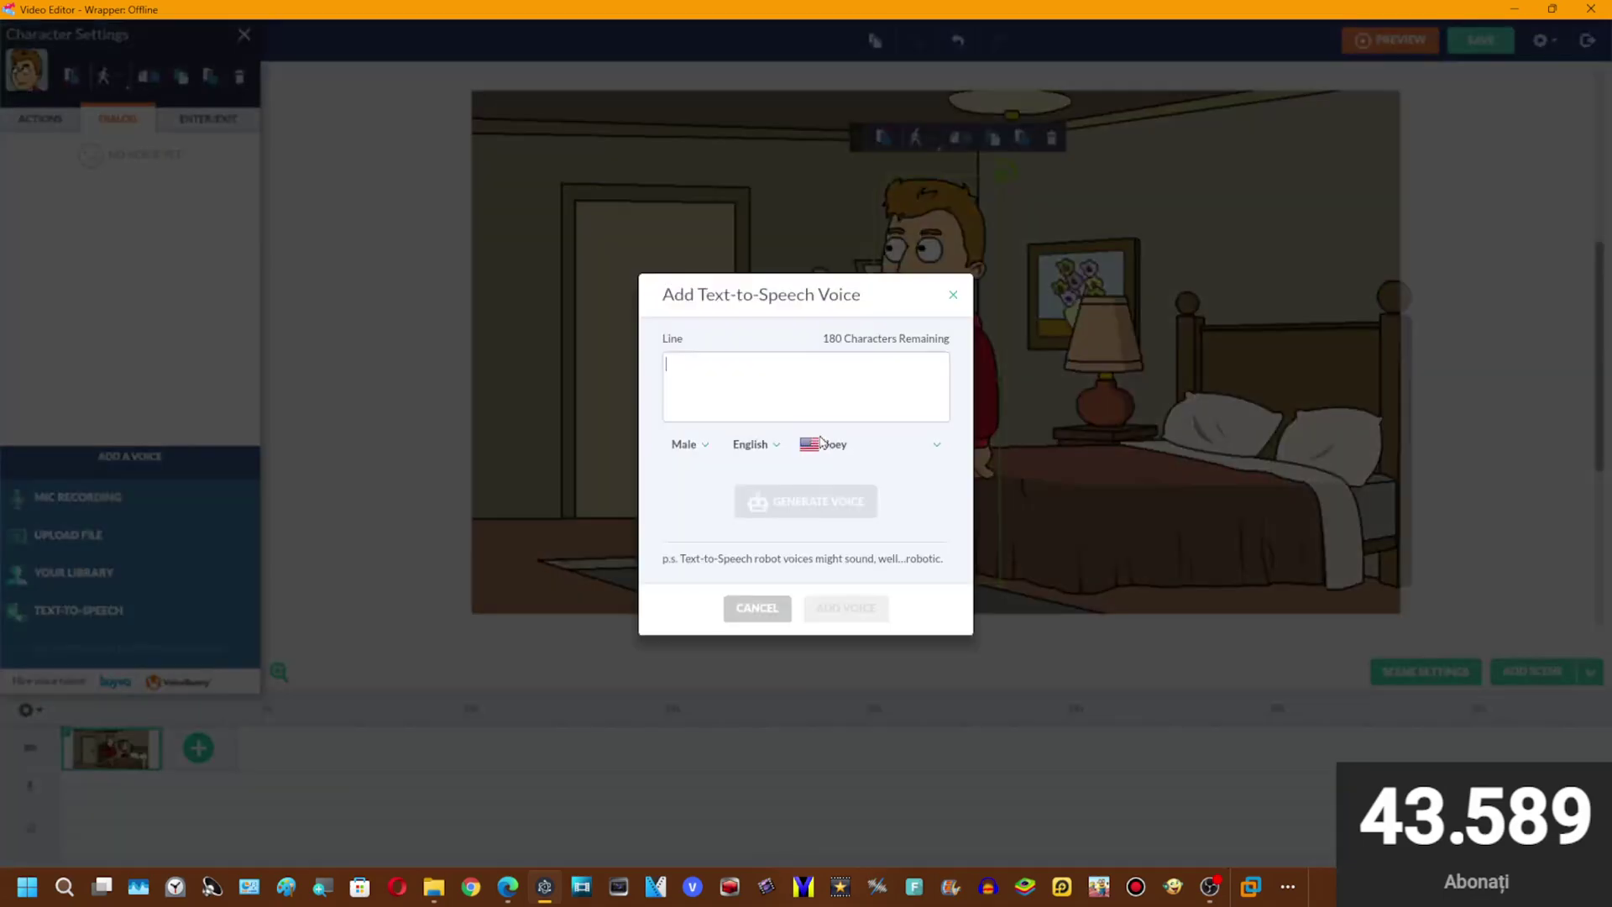
click(823, 443)
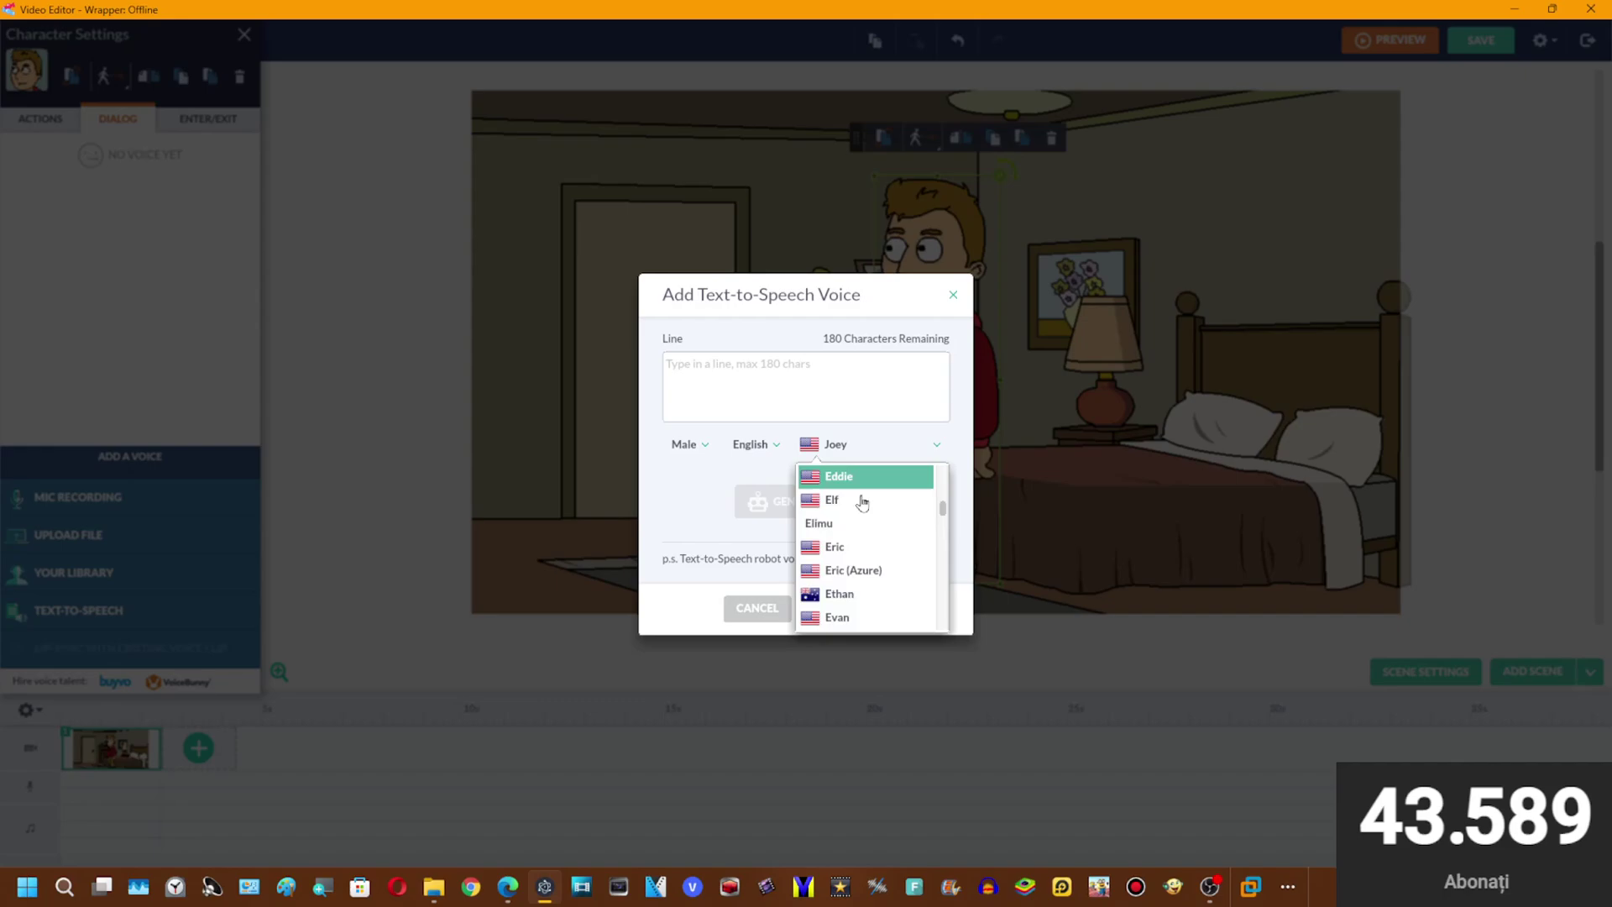
click(842, 544)
click(851, 386)
text(this i)
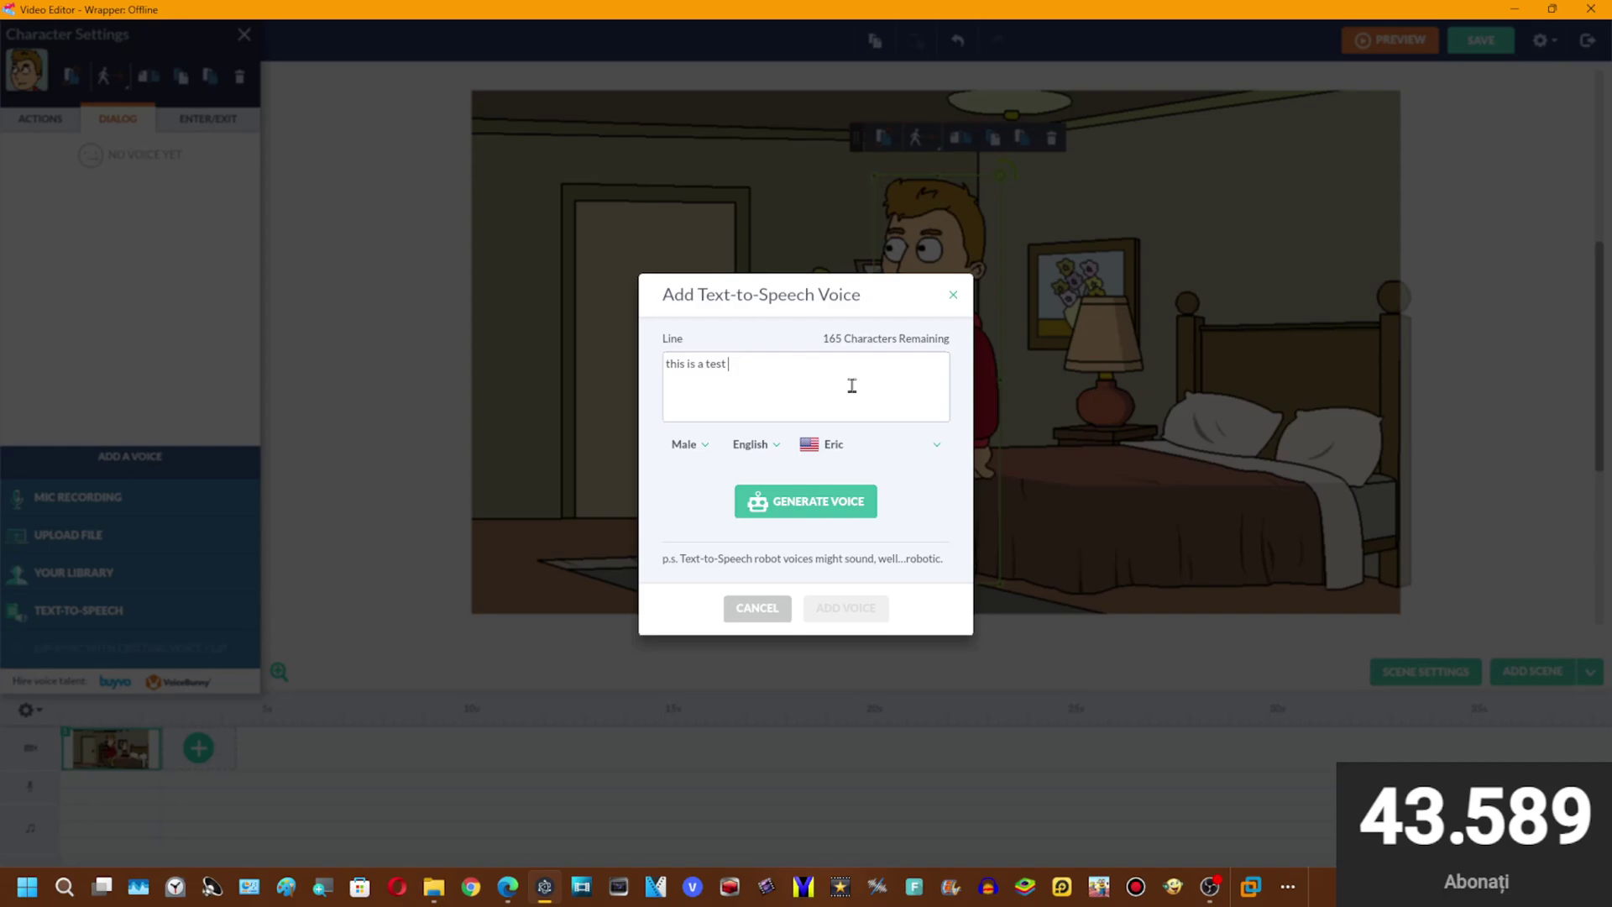
text(s a test)
key(BackSpace)
key(BackSpace)
key(BackSpace)
key(BackSpace)
key(BackSpace)
key(BackSpace)
key(BackSpace)
key(BackSpace)
key(BackSpace)
key(BackSpace)
key(BackSpace)
key(BackSpace)
key(BackSpace)
key(BackSpace)
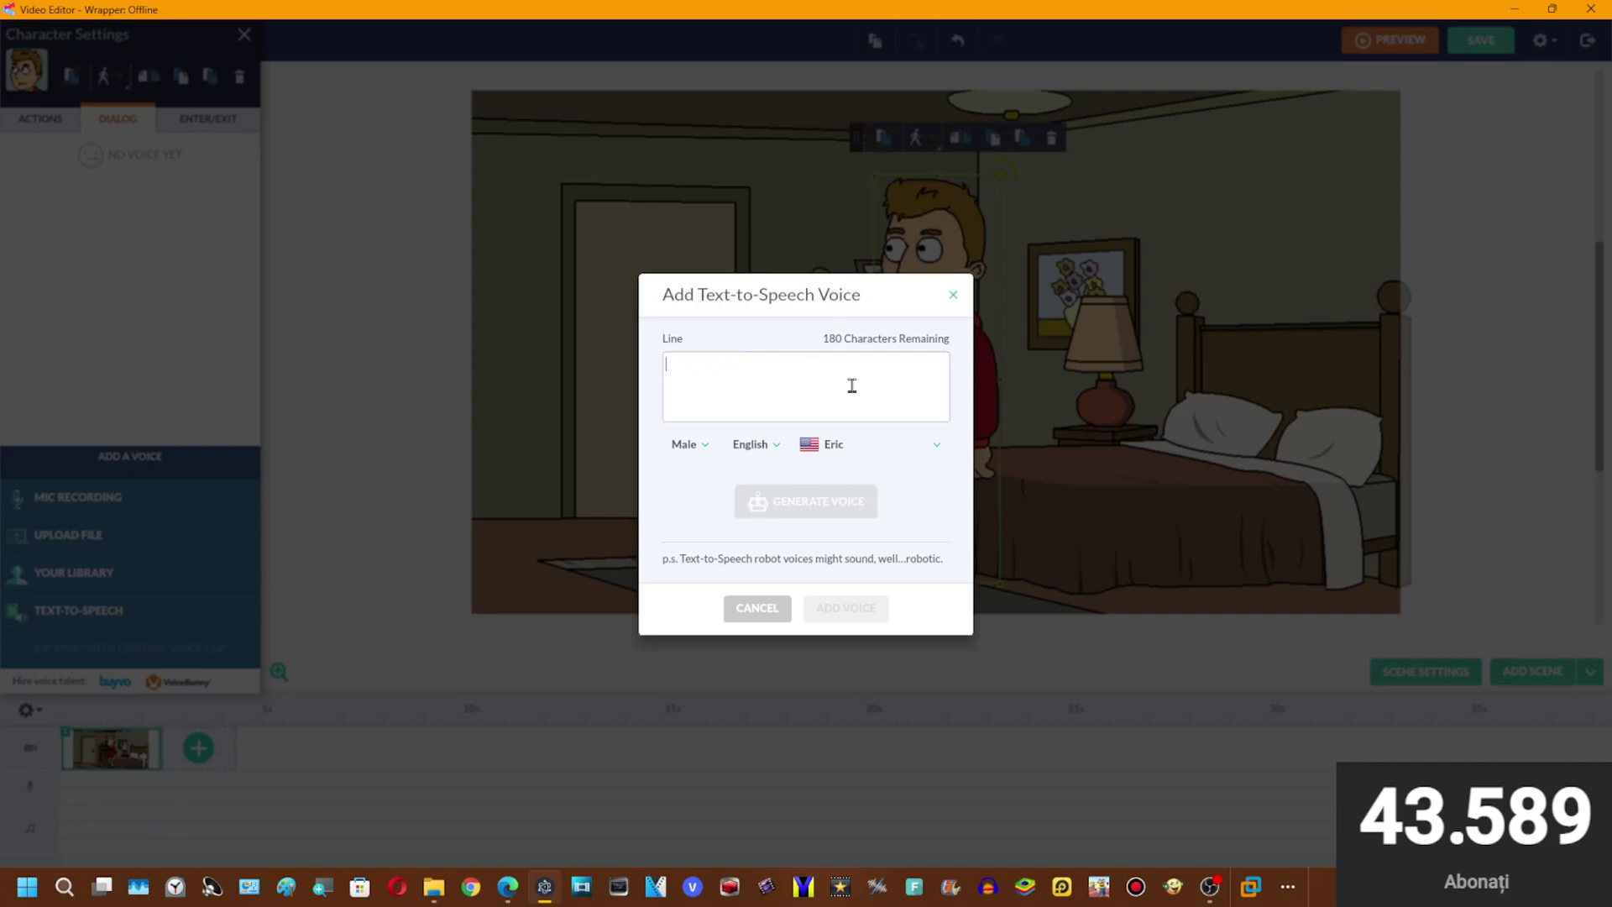
- Enter the line "hello, testing, hello, testing, 1, 2, 3", generate the voice and add it to the character
text(hello, testing, hello, testing, 1, 2, 3)
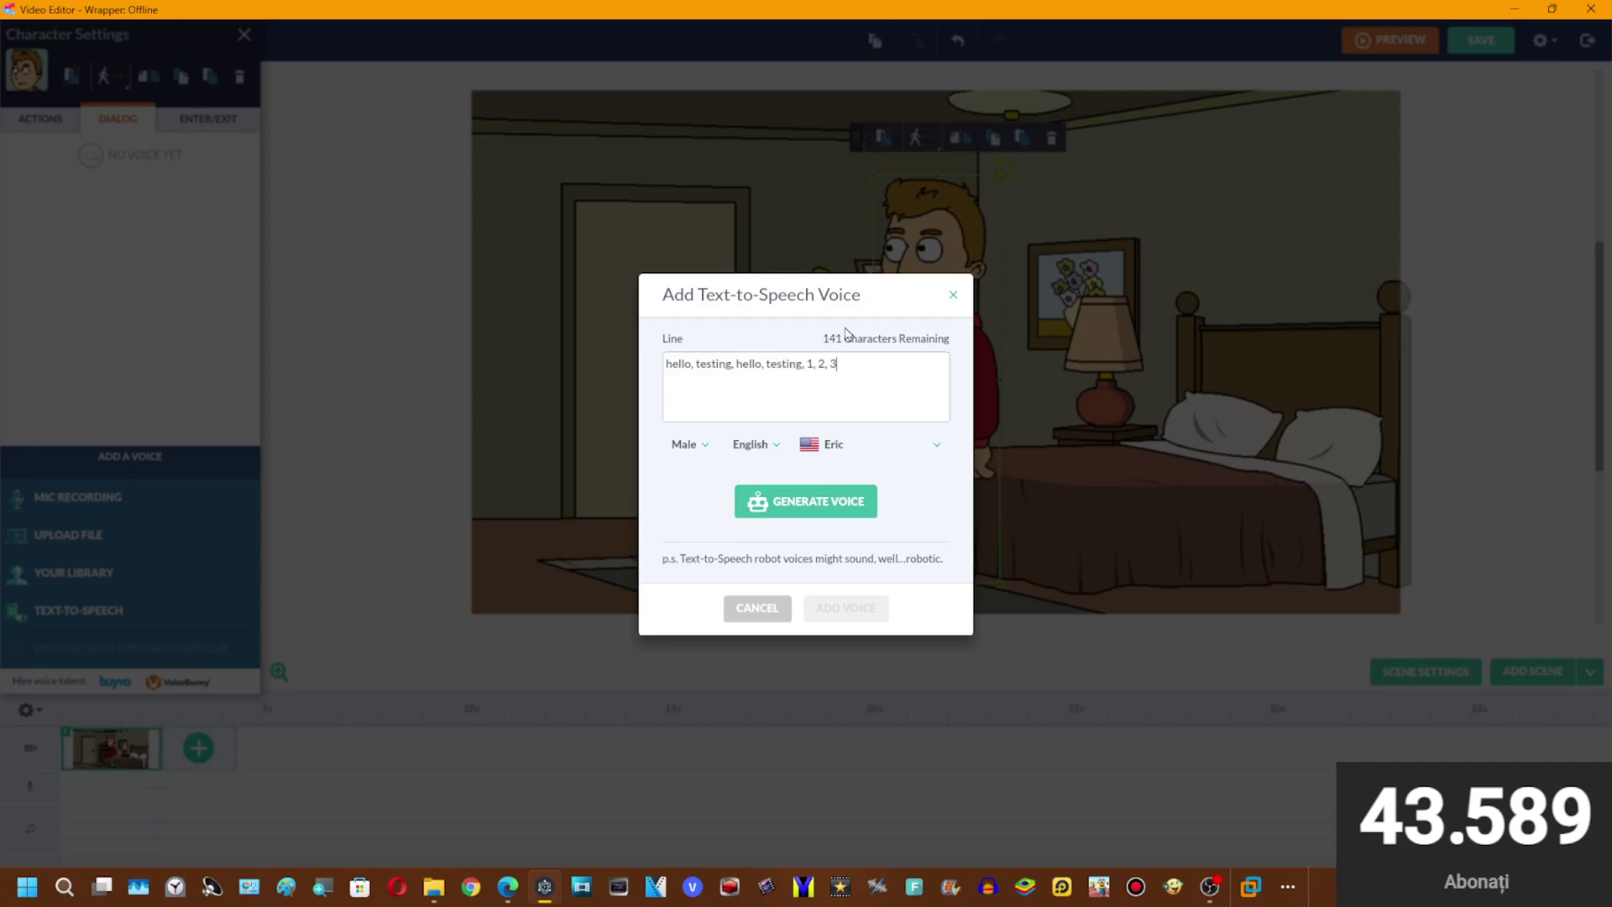
click(807, 501)
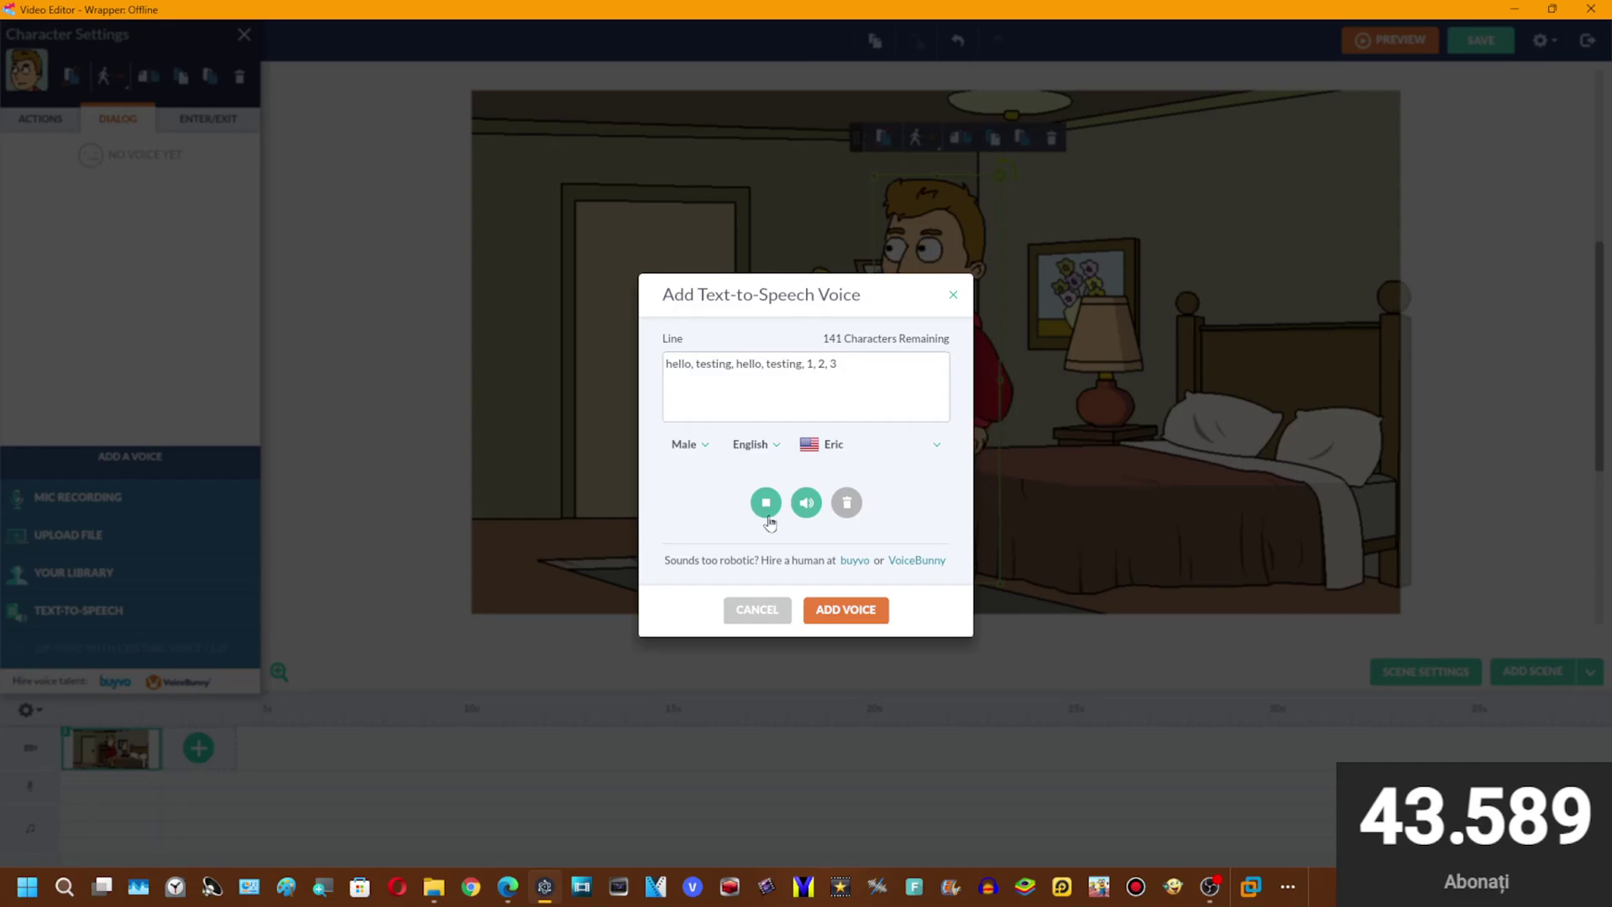
click(832, 611)
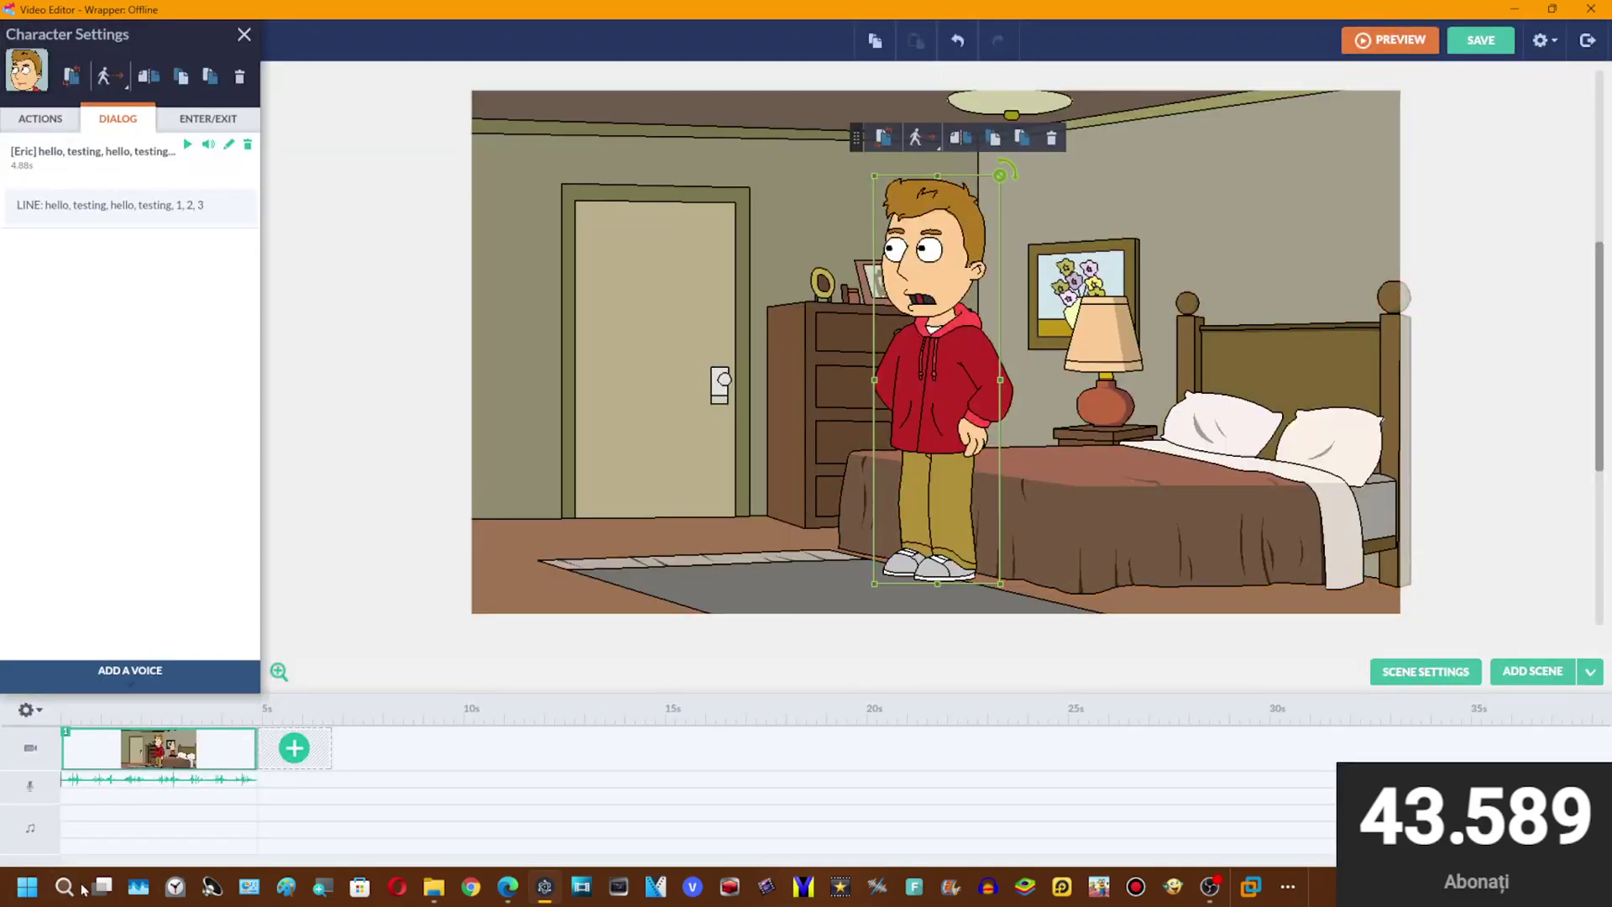
- Add a second scene and set the character's expression to Surprised b
click(293, 748)
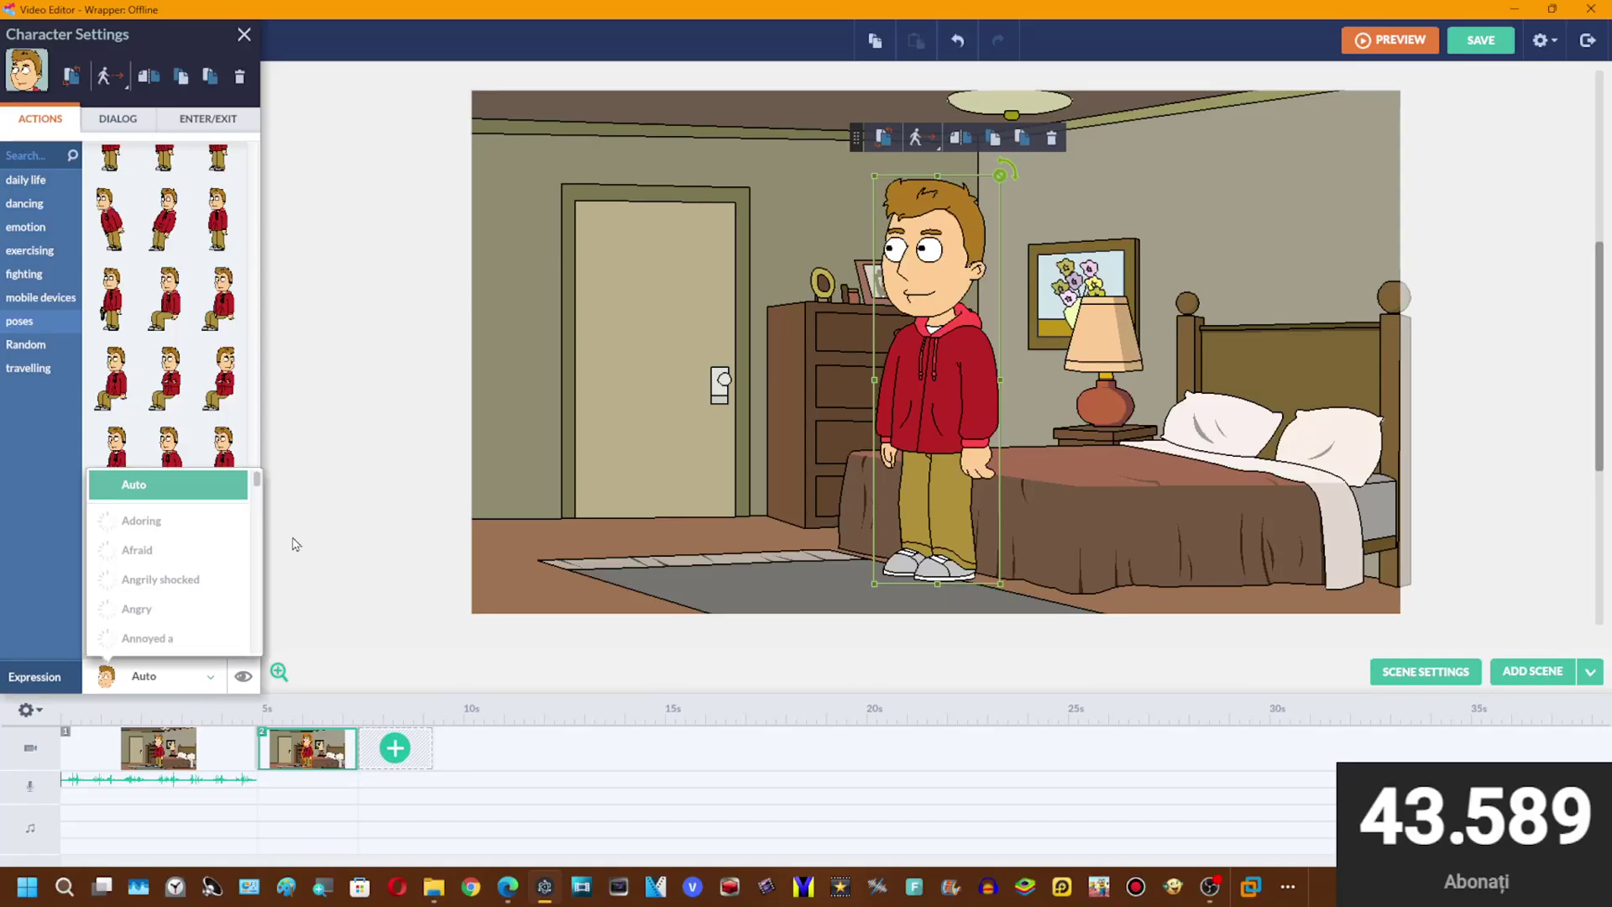
scroll(250, 588, down, 10)
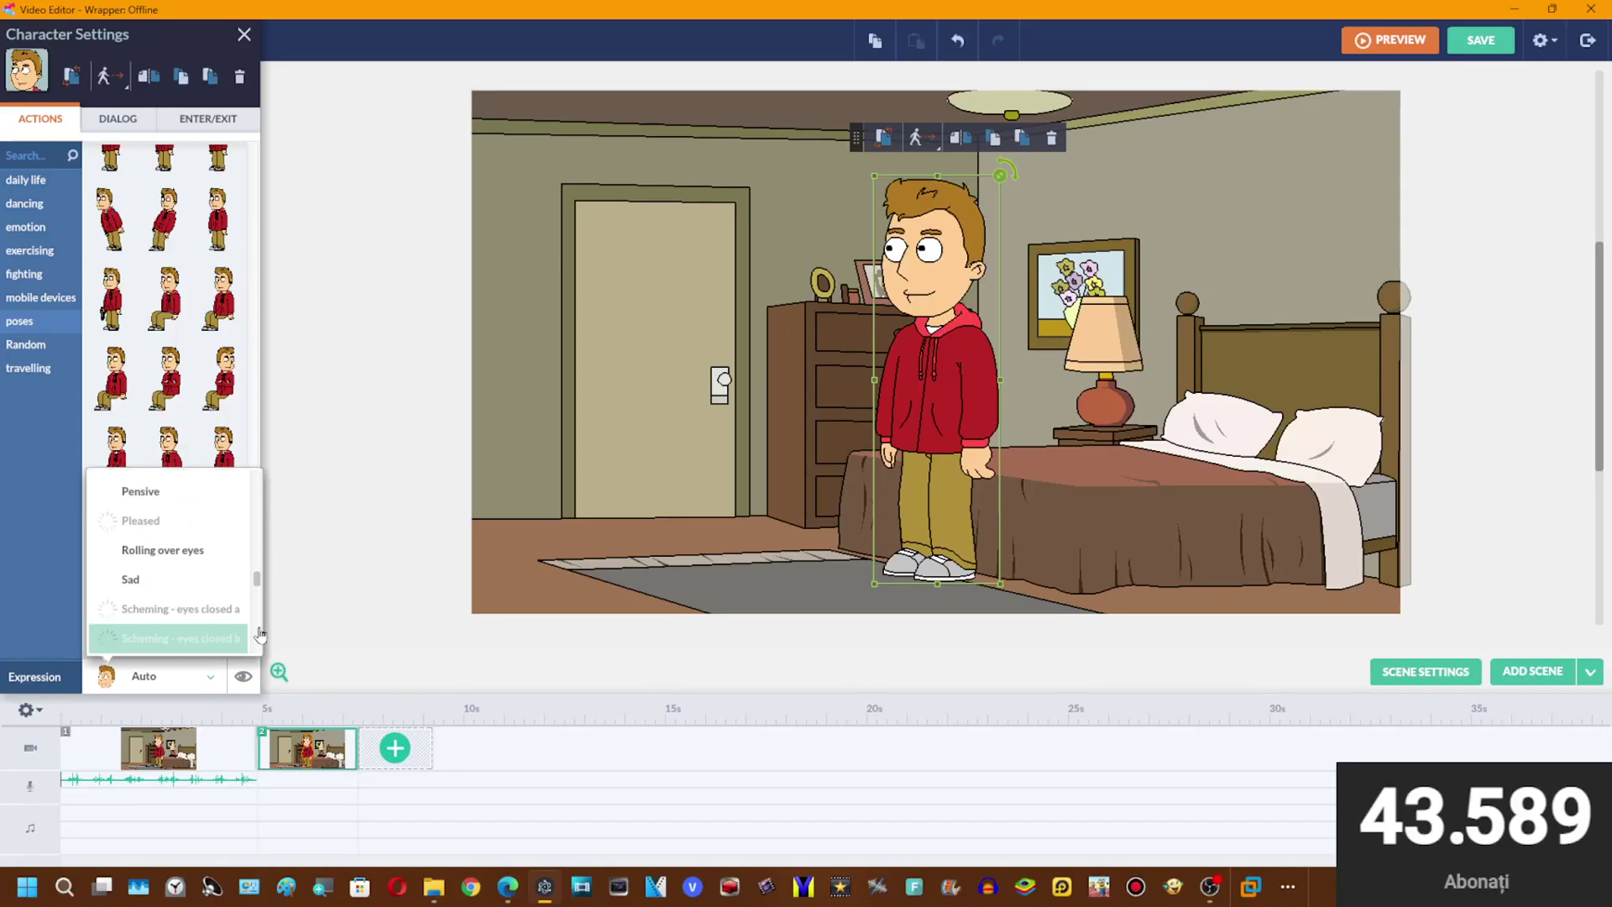
scroll(256, 625, down, 5)
click(252, 637)
click(292, 223)
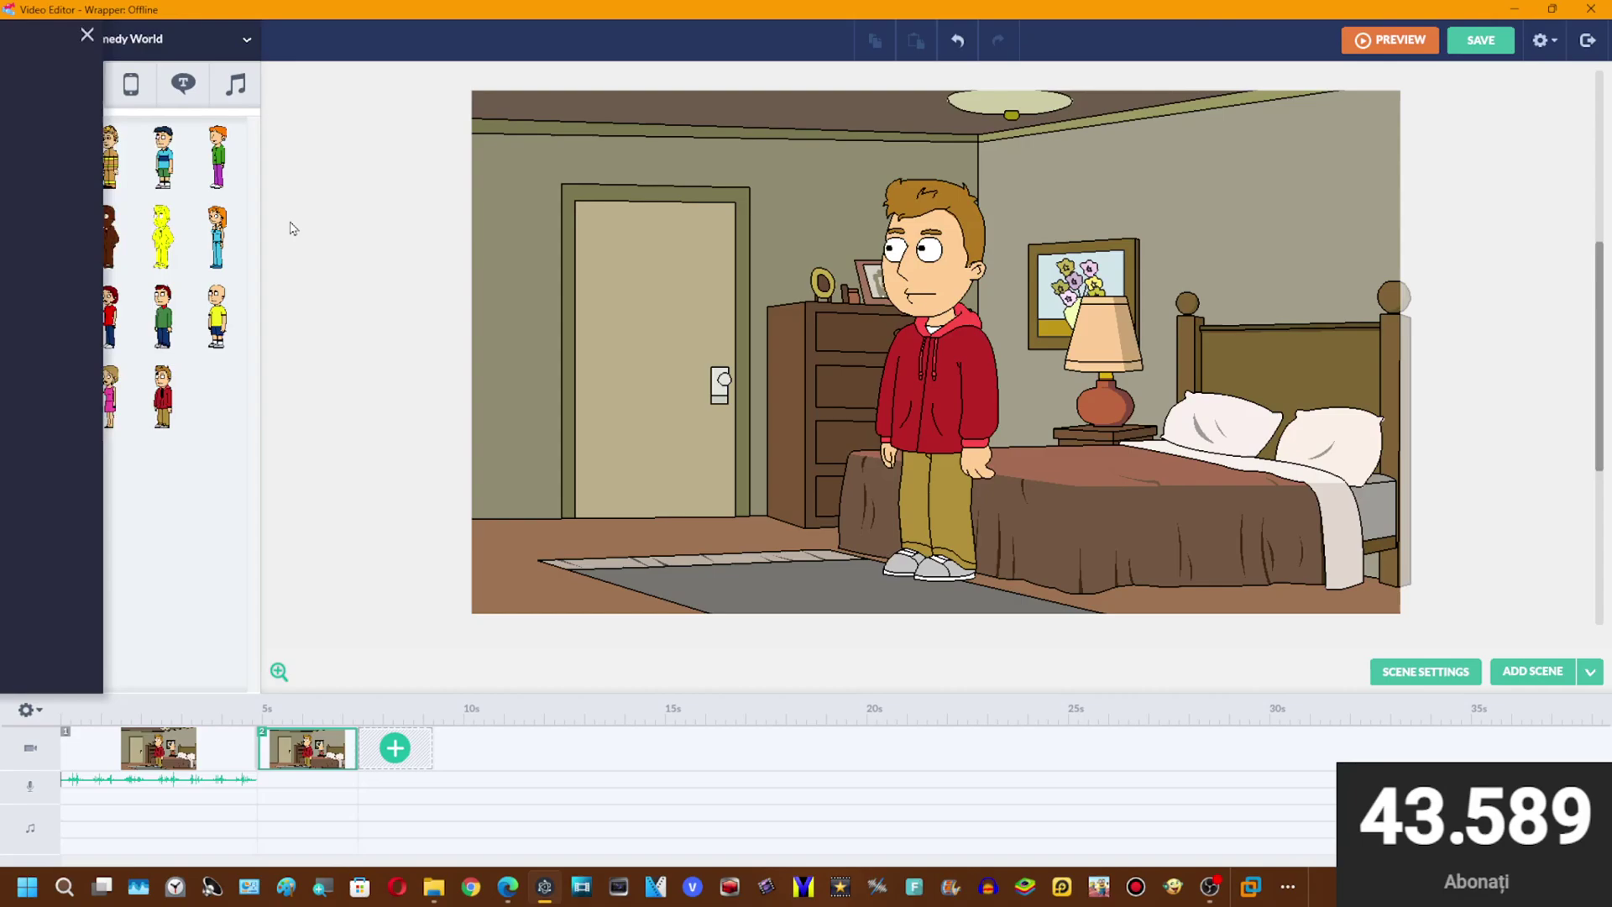
- Search the audio library for "amv", "danger" and "transition", and place an FX - Transition sound under the second scene
right_click(43, 130)
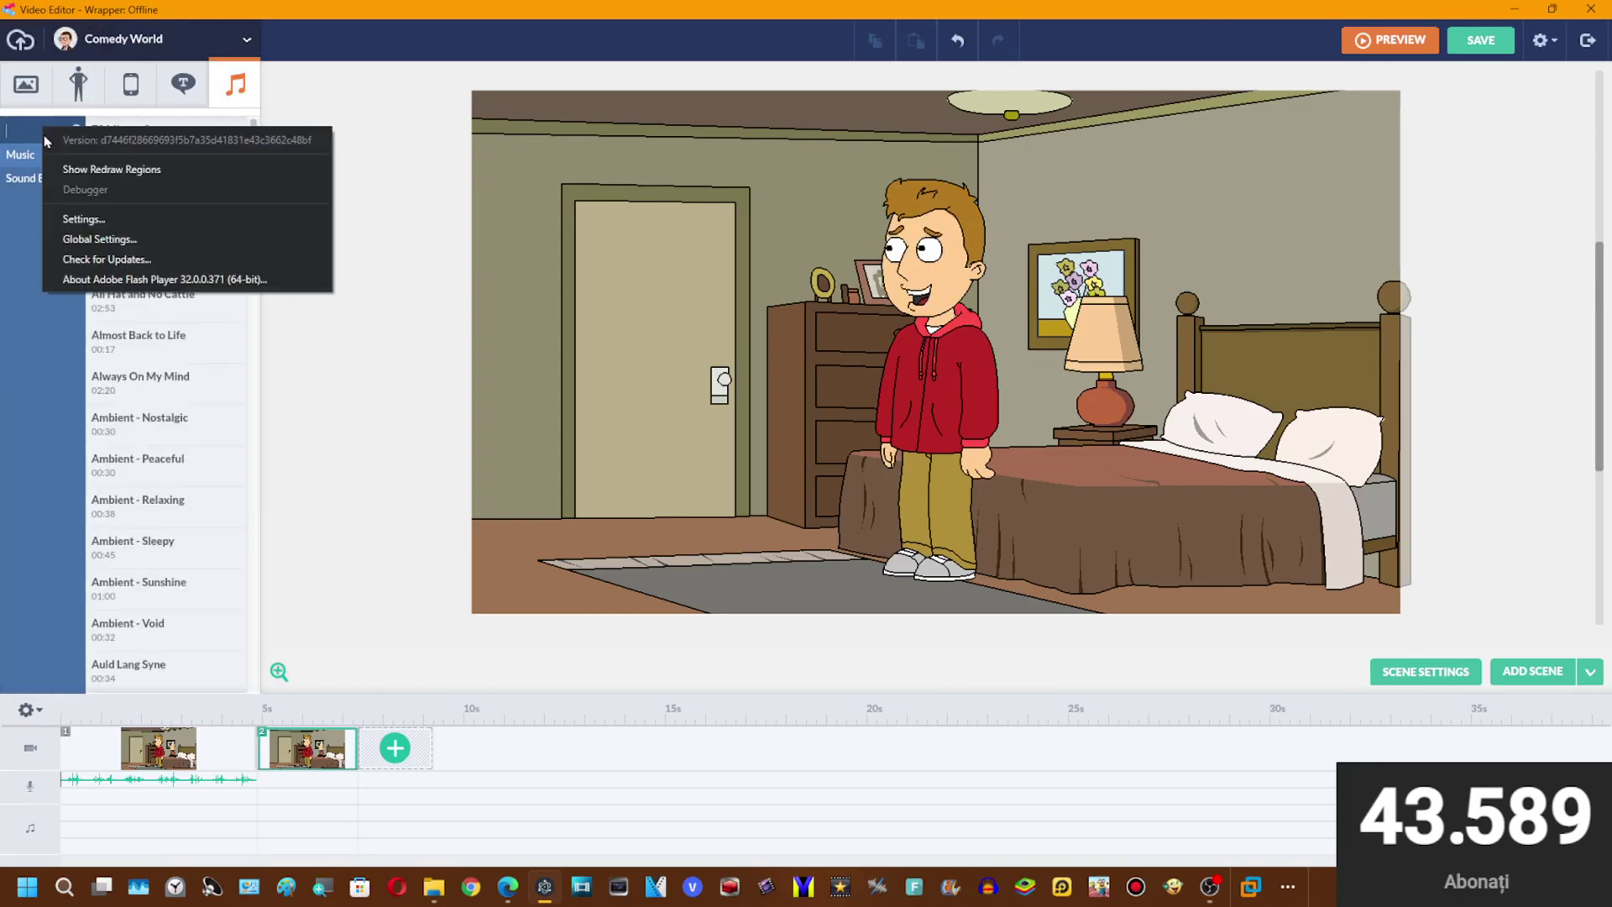
click(38, 147)
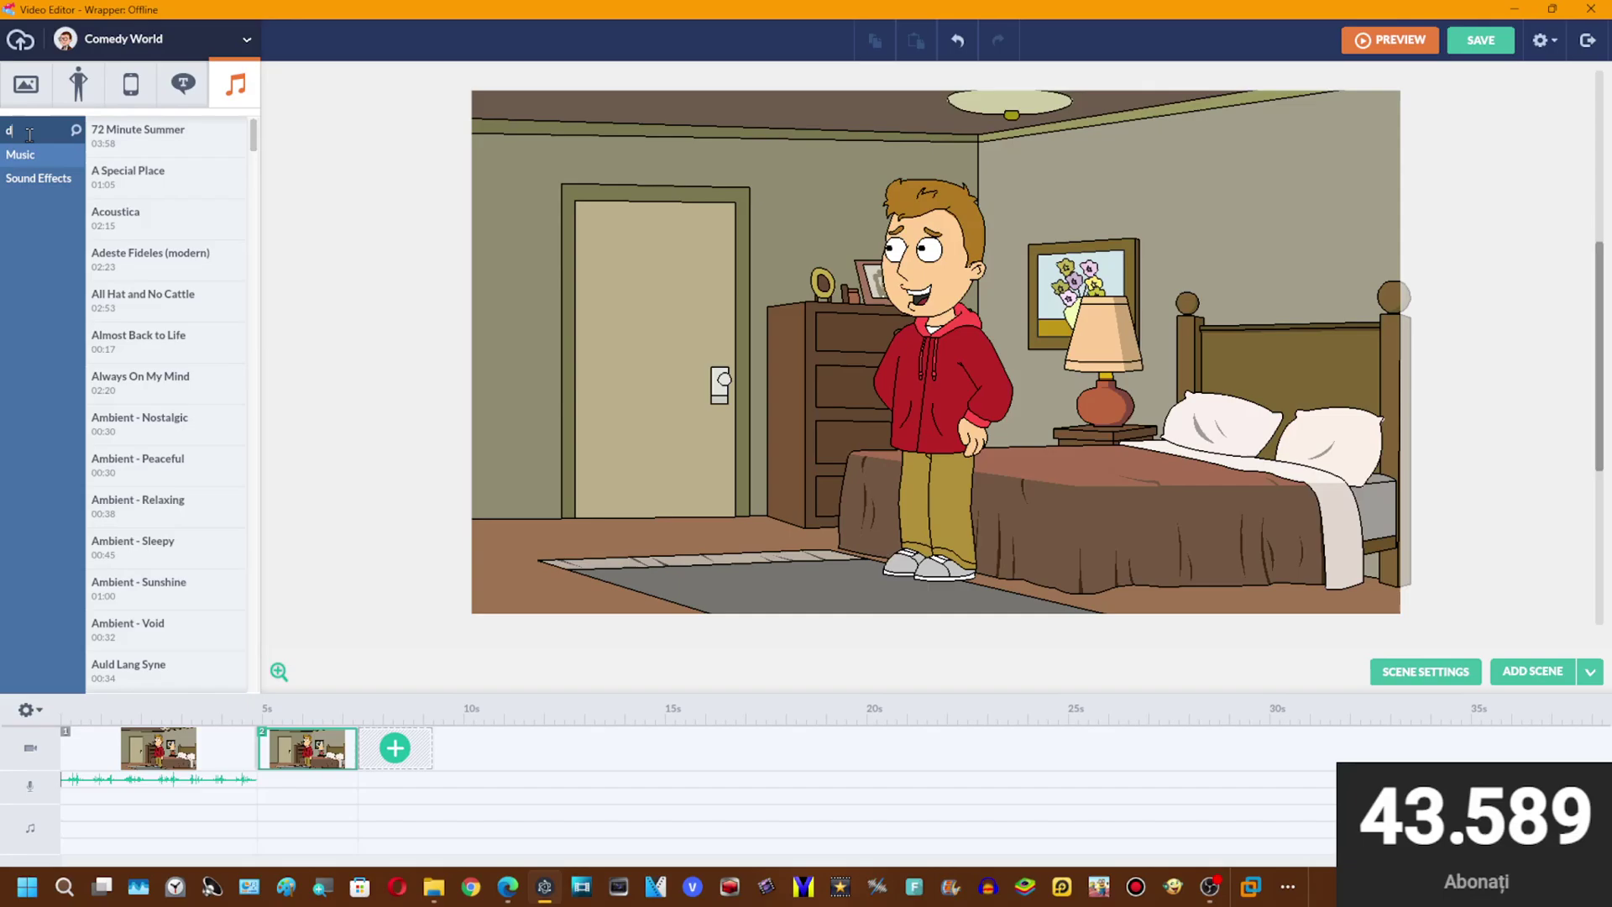
key(Return)
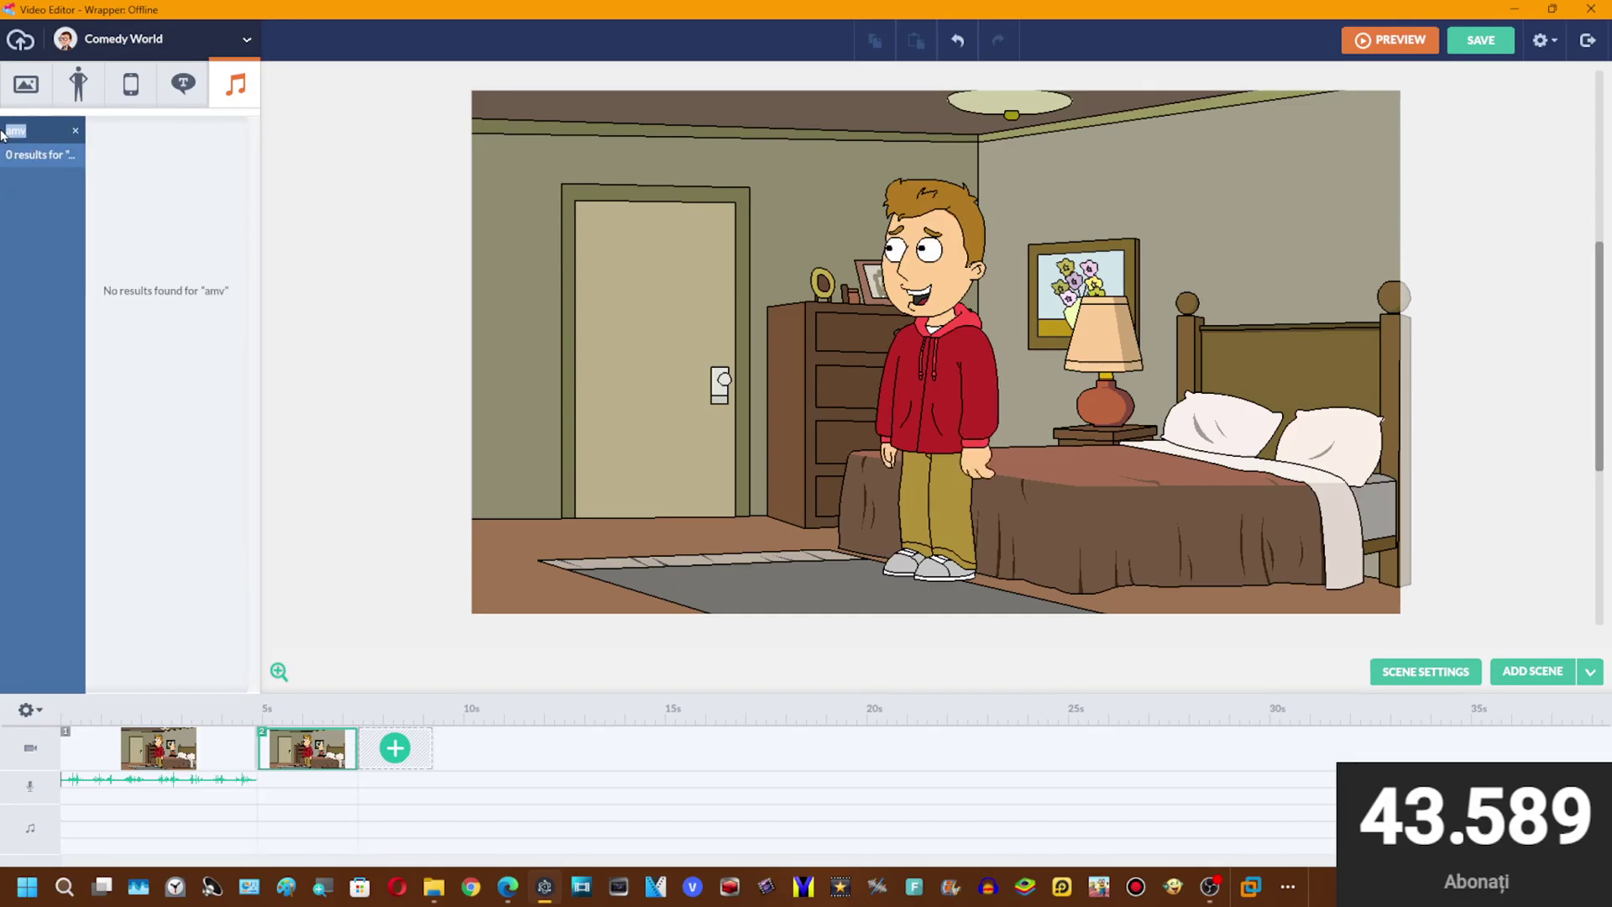
text(danger)
key(Return)
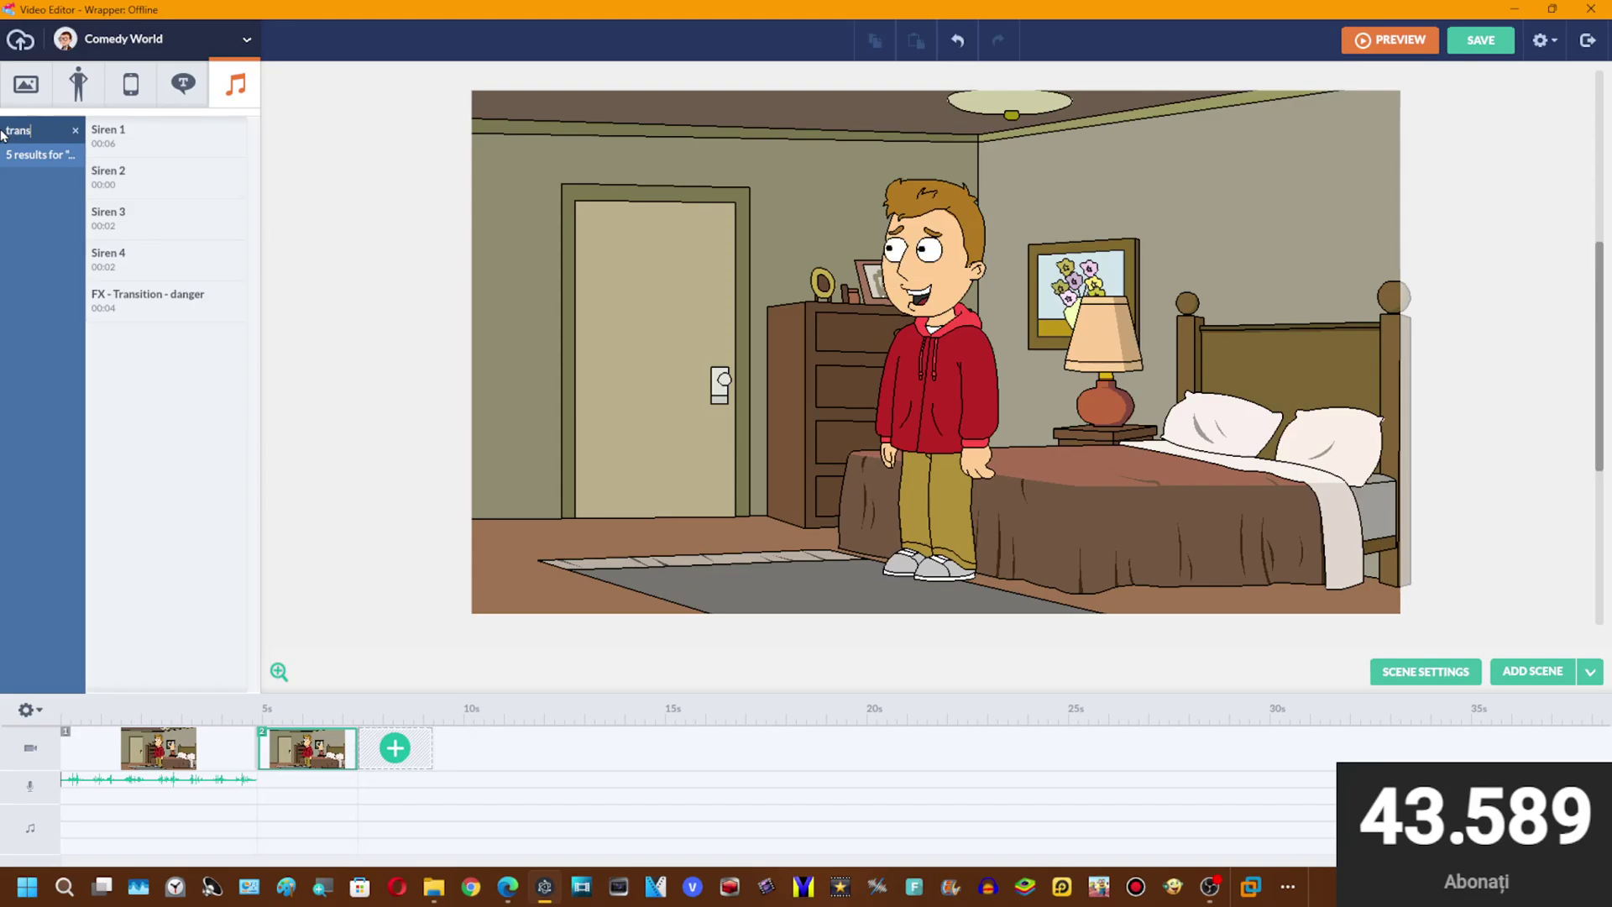
key(Return)
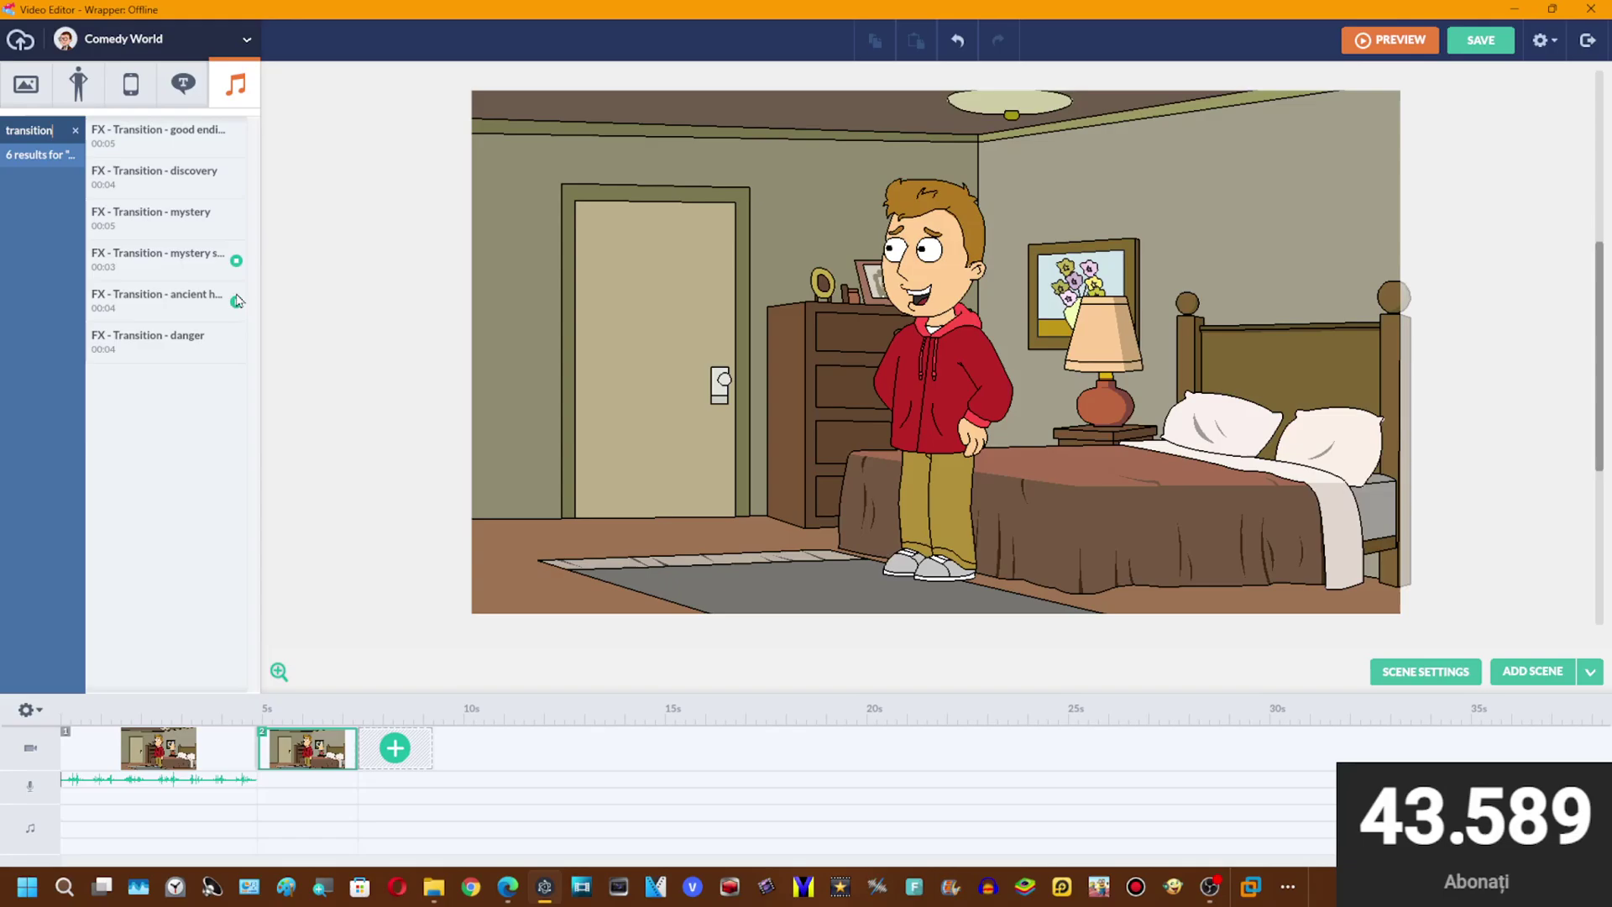
mouse_move(230, 345)
drag(211, 313, 444, 766)
- Add a third scene and give the character a dancing action with the Happy expression
click(474, 748)
click(890, 286)
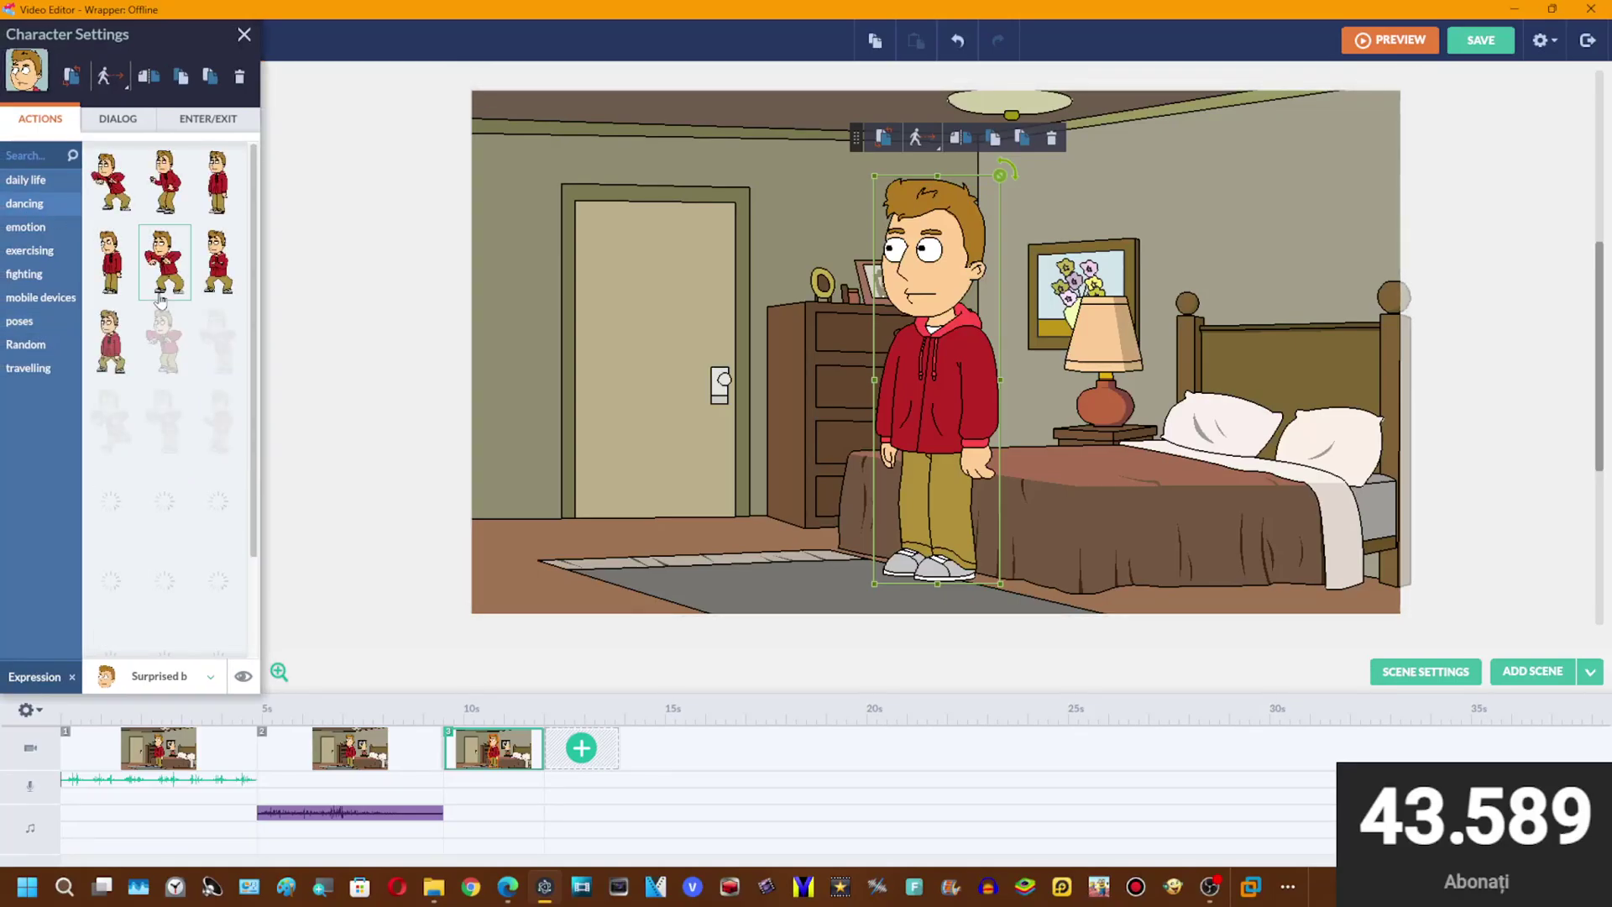
click(164, 261)
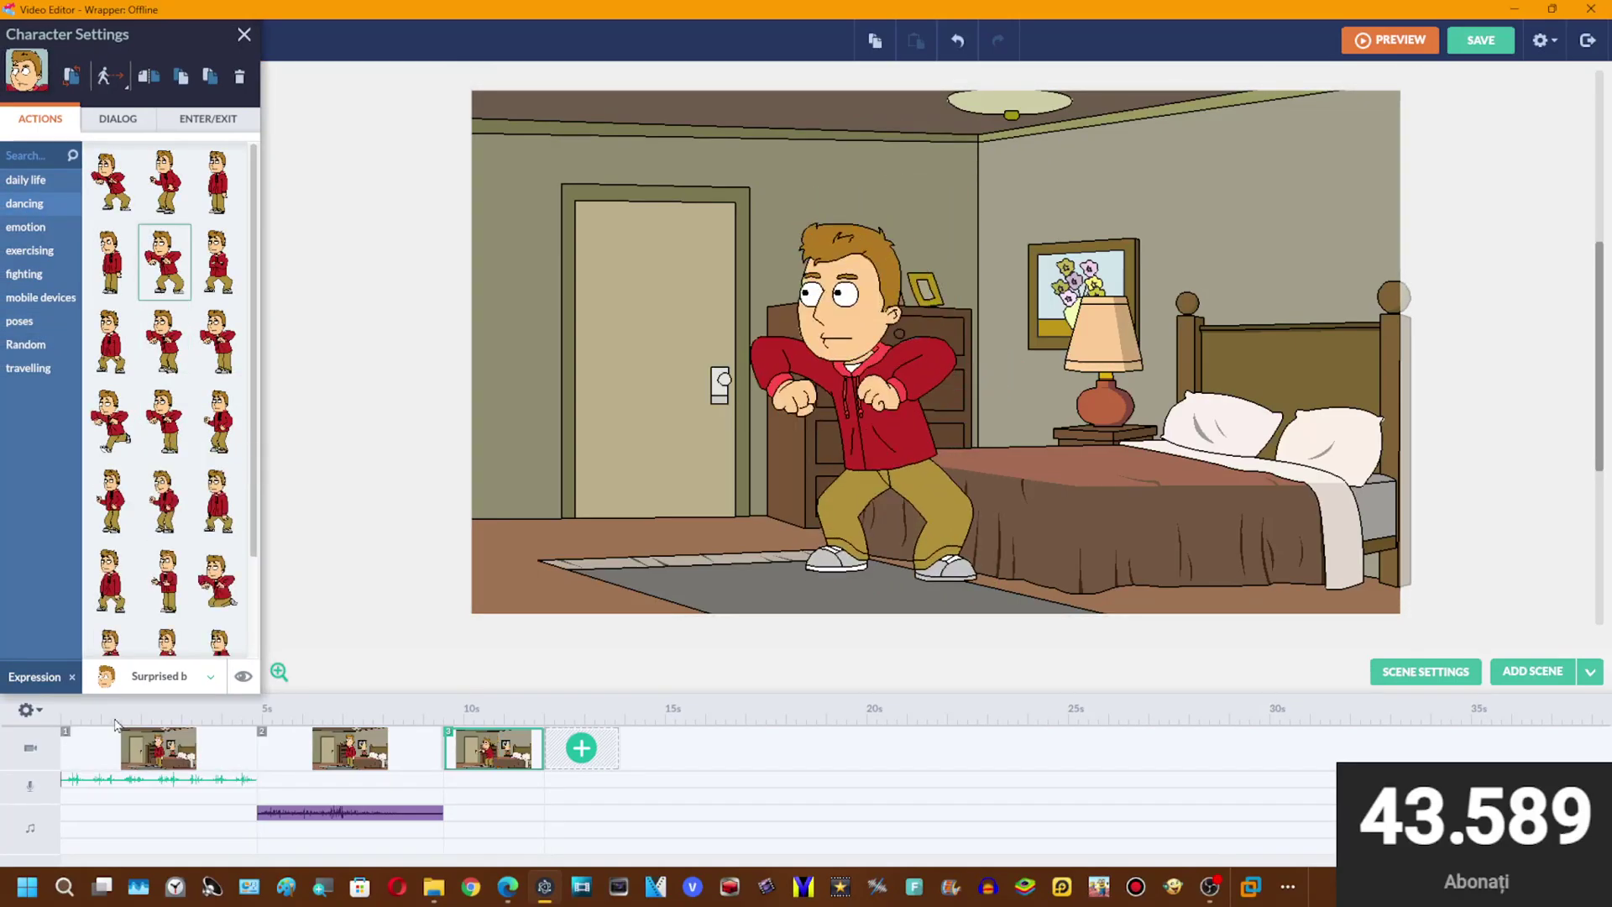
click(162, 683)
scroll(168, 546, up, 5)
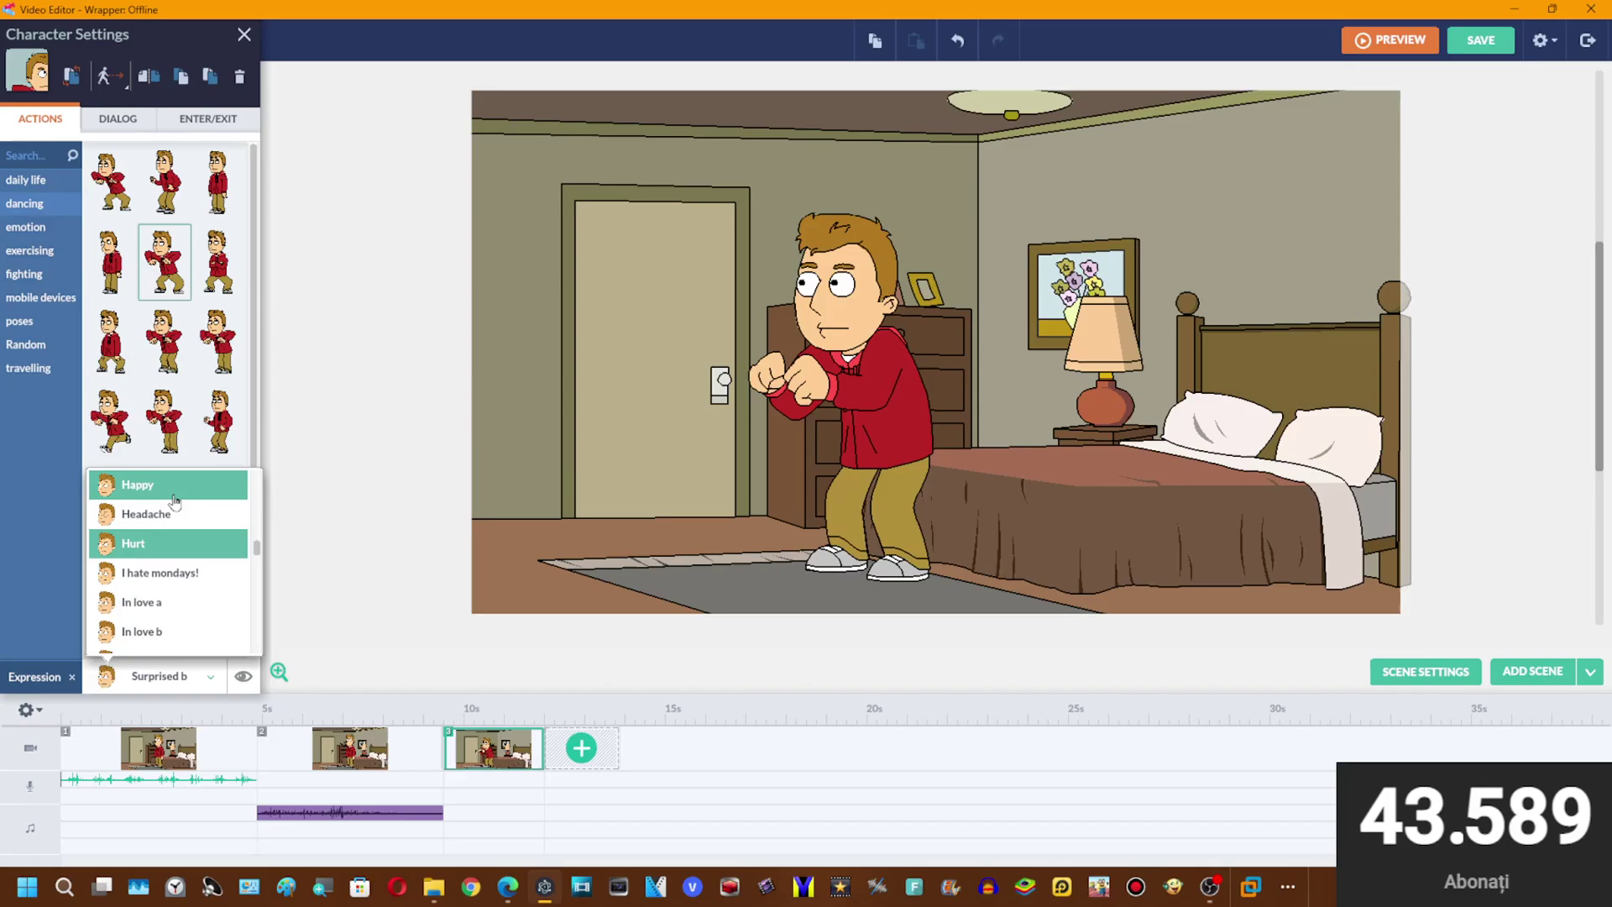
click(146, 484)
click(111, 181)
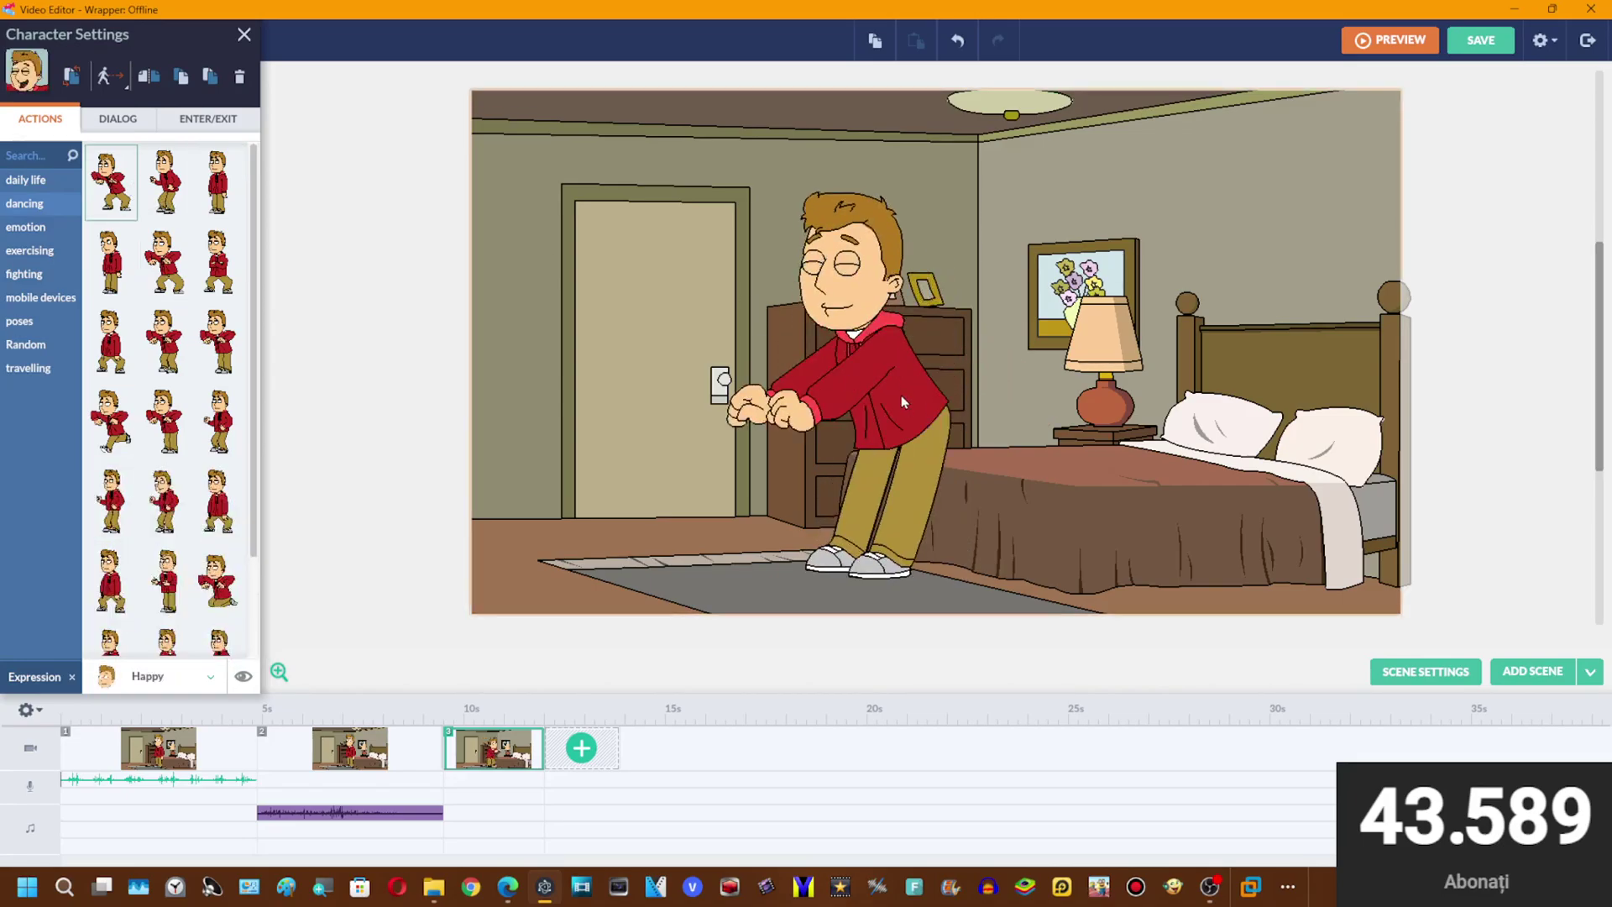
- Give the dancing character an Eric text-to-speech line, "my eric voice is back after 2 days of not loading!" plus a drawn-out "yayyyy", and add the voice
click(941, 407)
click(117, 119)
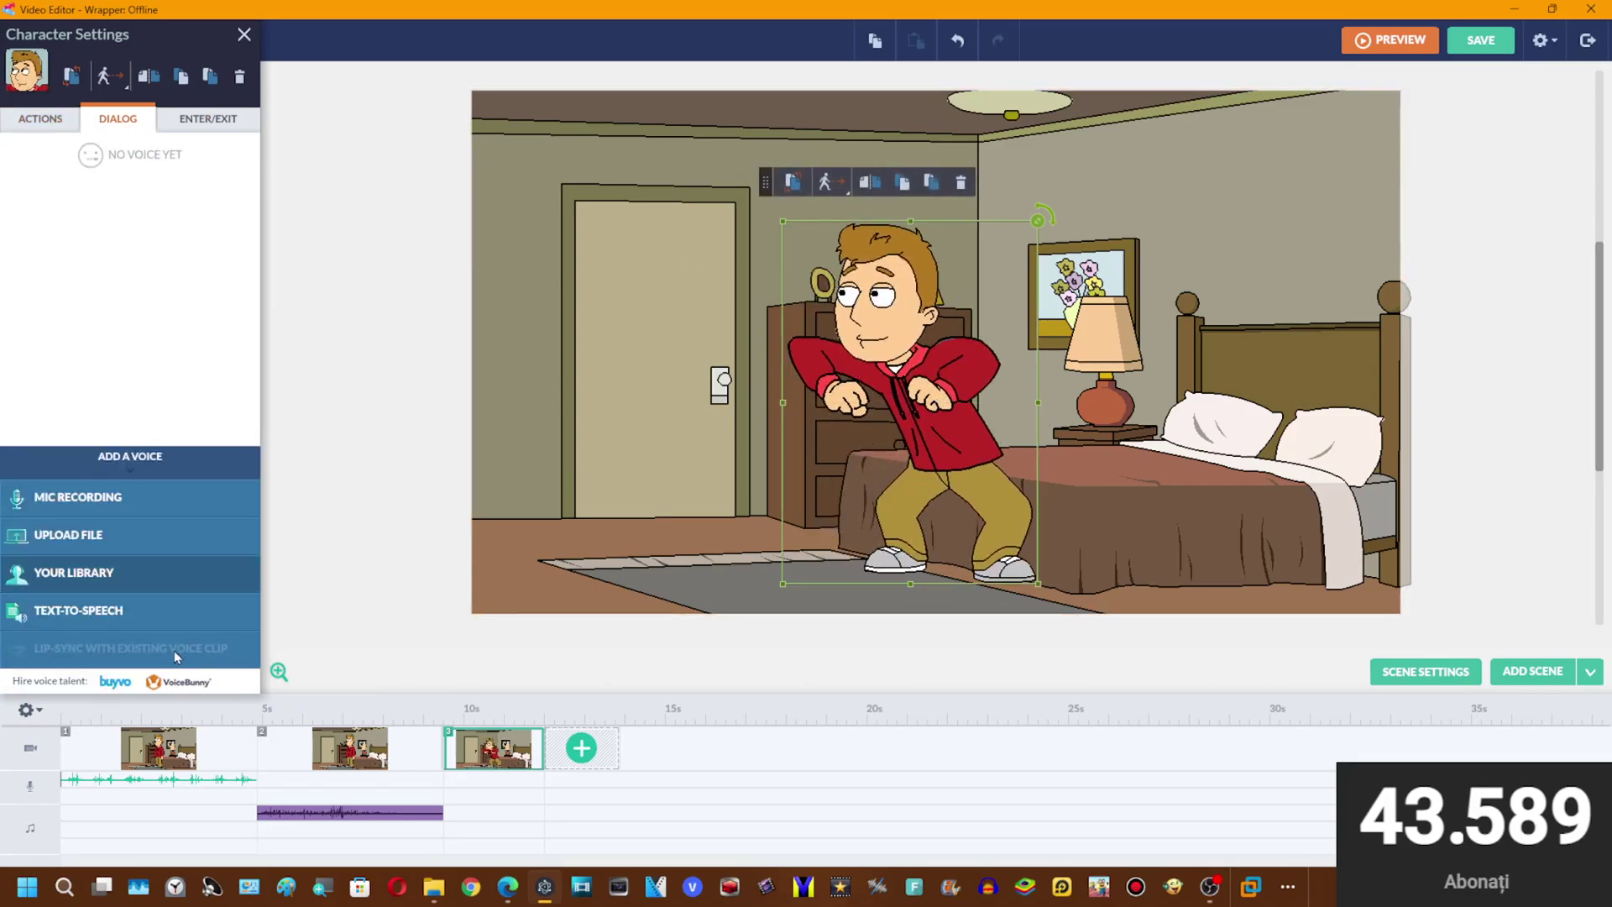
click(144, 612)
text(my eric voice is back after 2 days of not loading!)
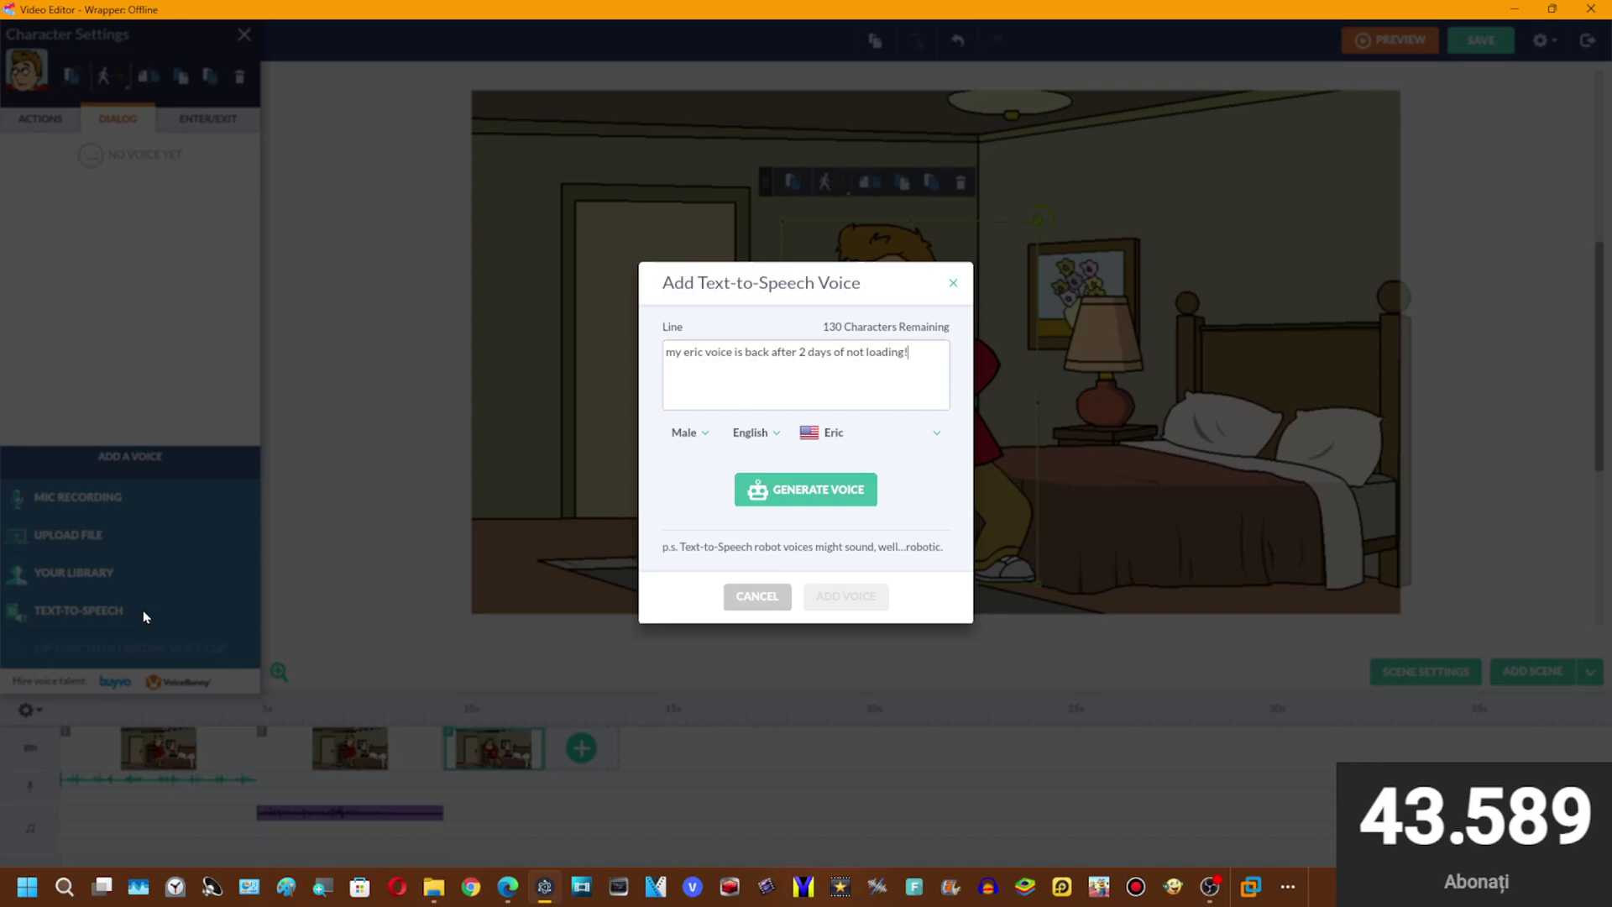
text(yyyyyyyyyyyyyyyy)
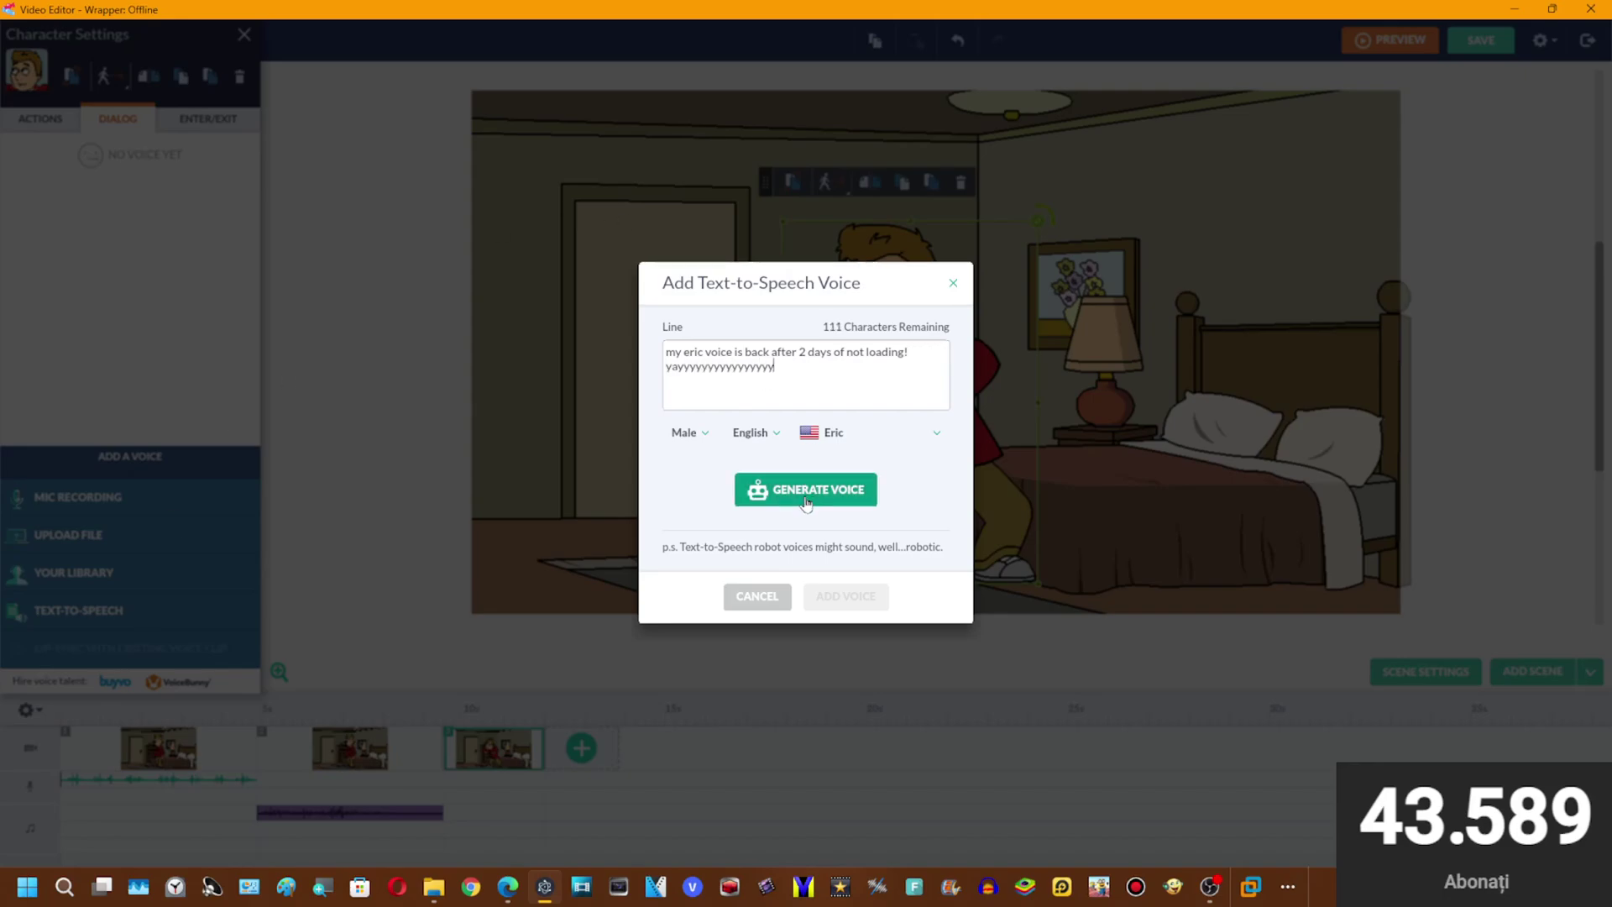
text(yyyyyyyyyyyyyyyyyyyyyyyyyyyyy)
click(806, 502)
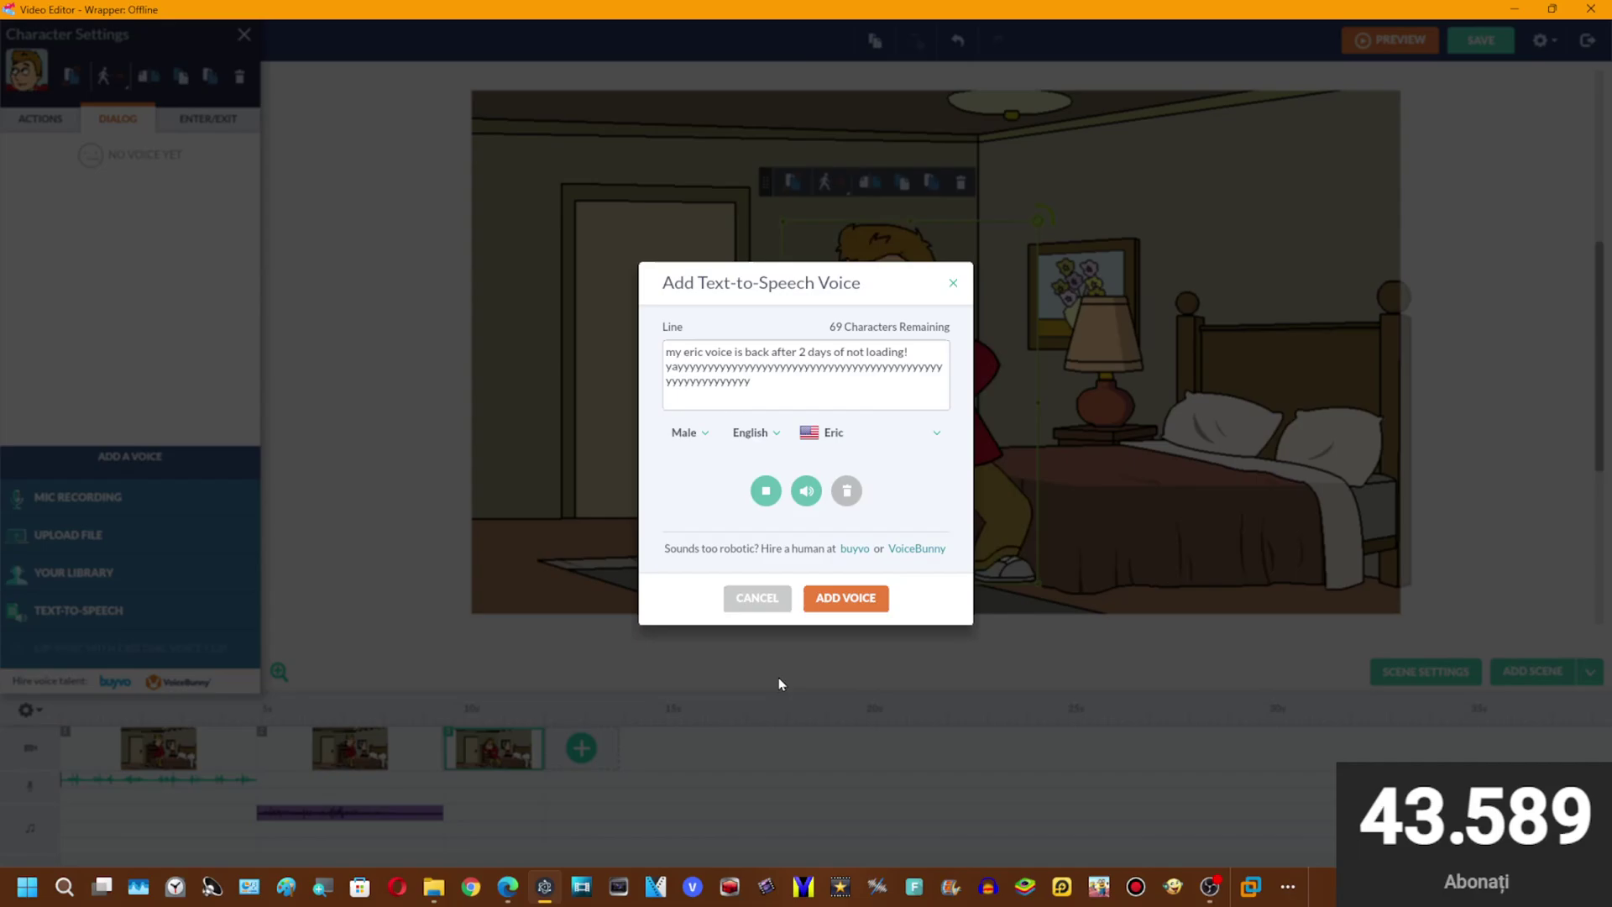
click(846, 596)
click(864, 515)
- Check the volume options of the third scene's voice clip and play it from the start
right_click(565, 784)
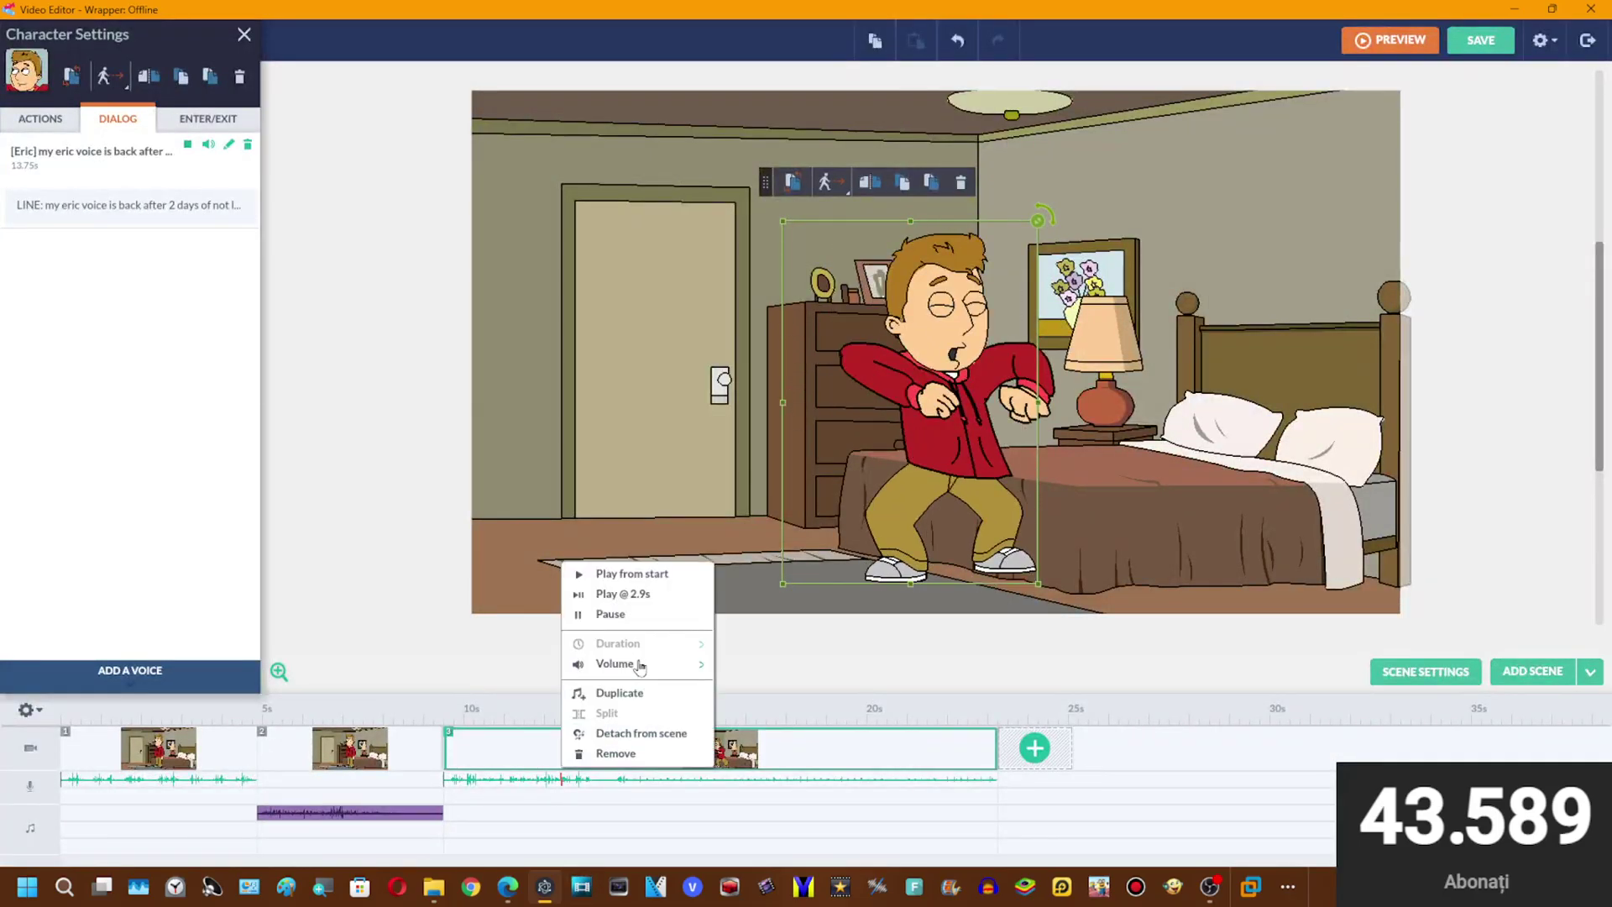
right_click(782, 779)
click(874, 574)
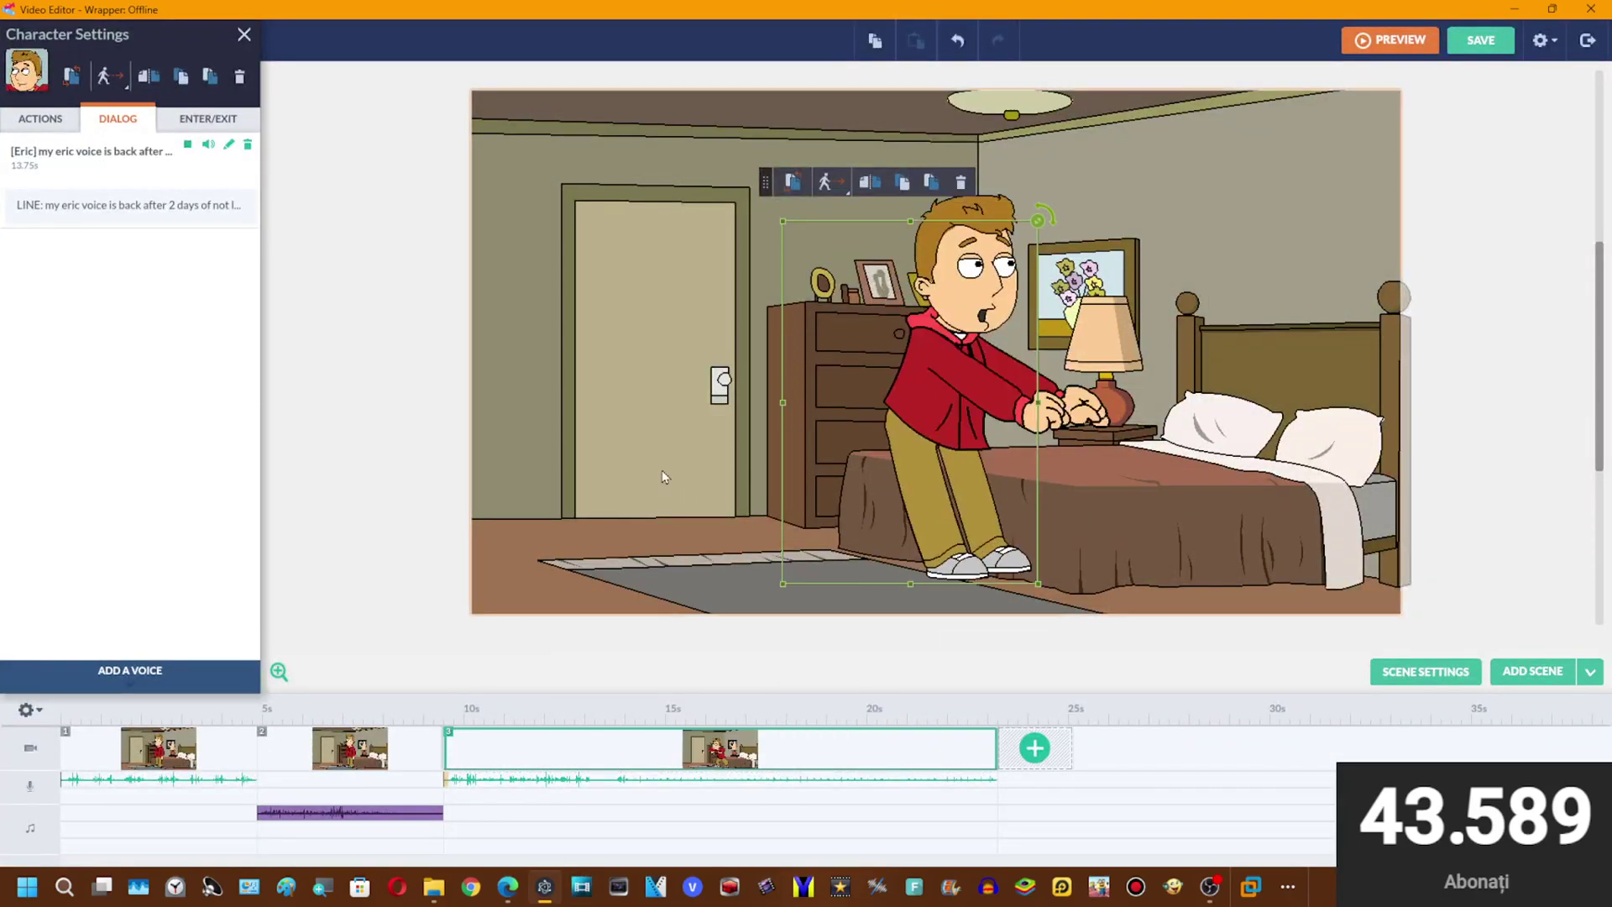
- Add a visual effect to the third scene
click(662, 471)
click(173, 118)
right_click(959, 779)
click(994, 615)
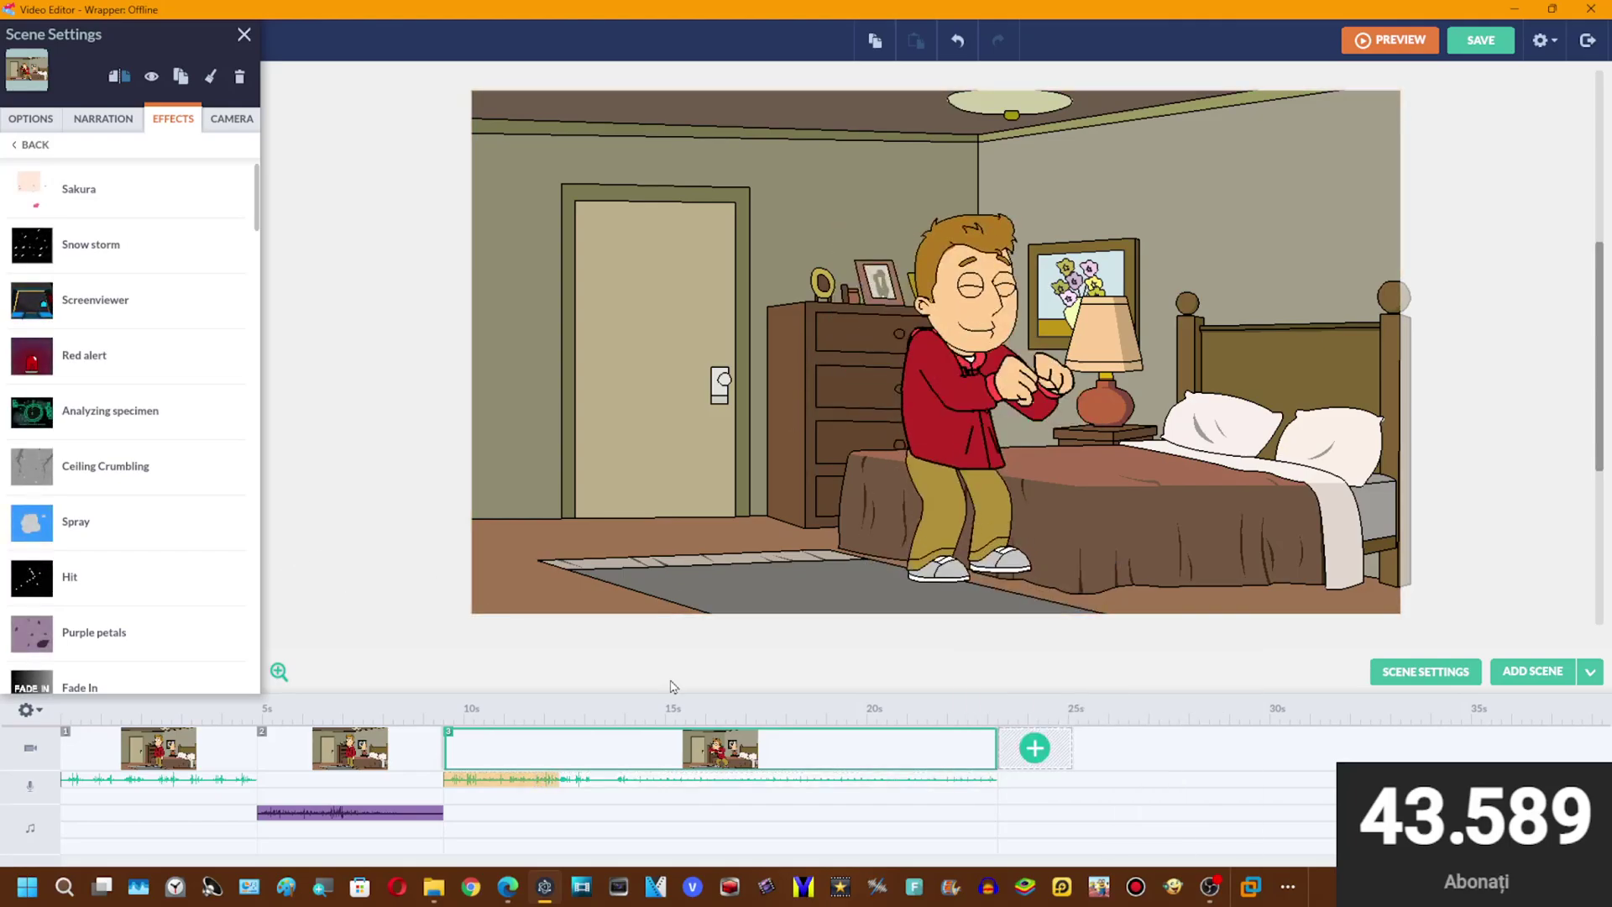
scroll(168, 449, down, 5)
click(126, 331)
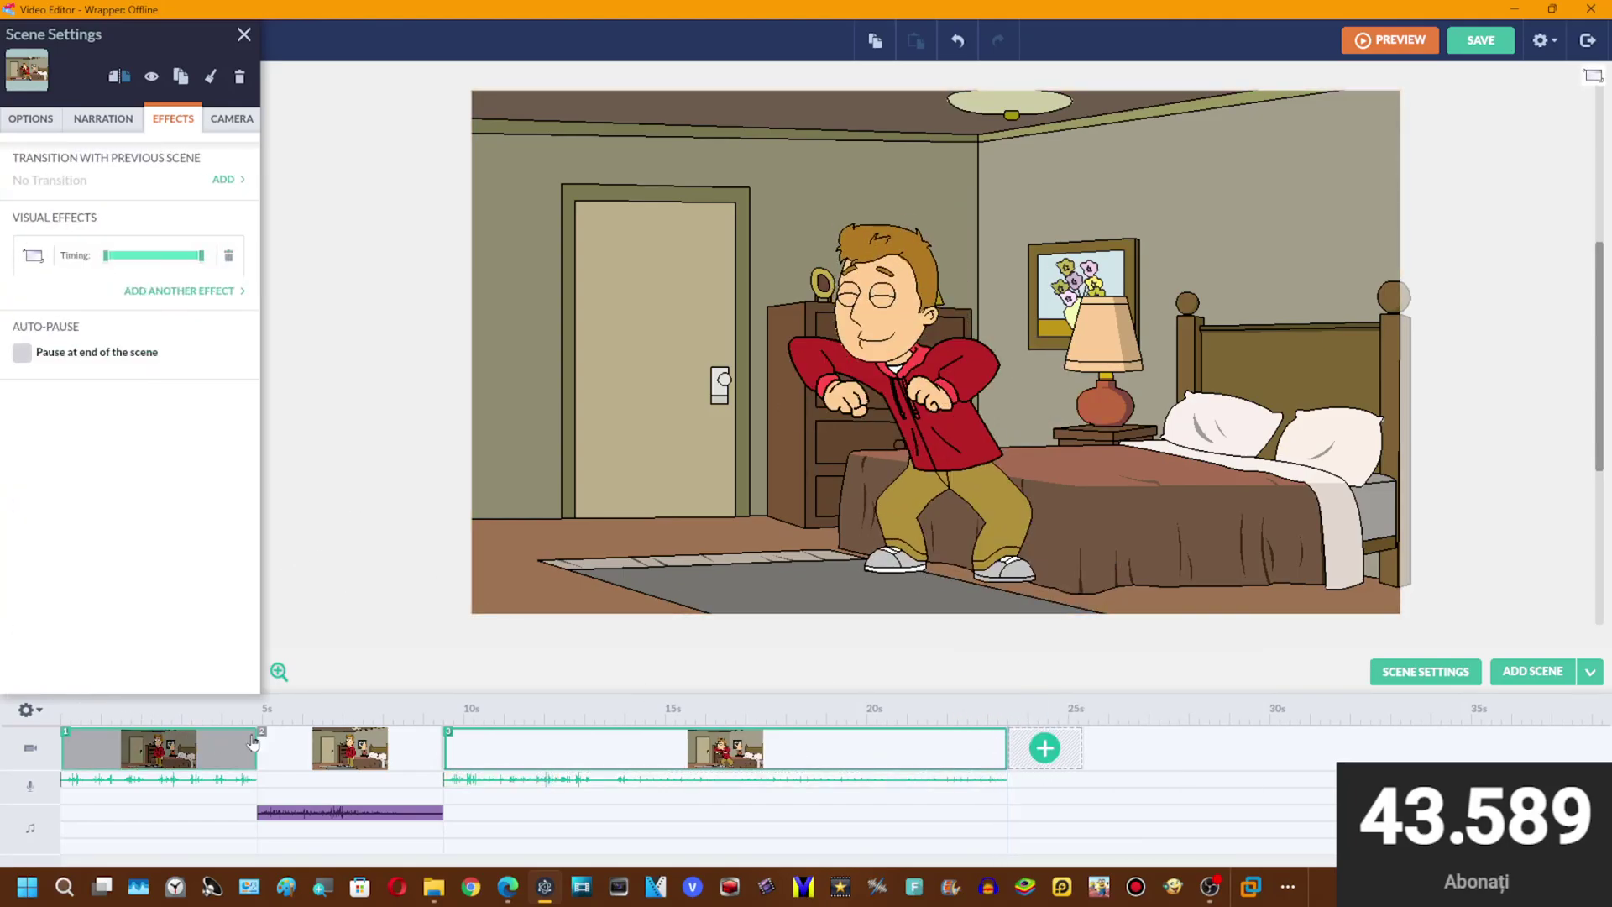
- Lengthen the first scene slightly and check the character in the second scene
right_click(252, 733)
right_click(378, 748)
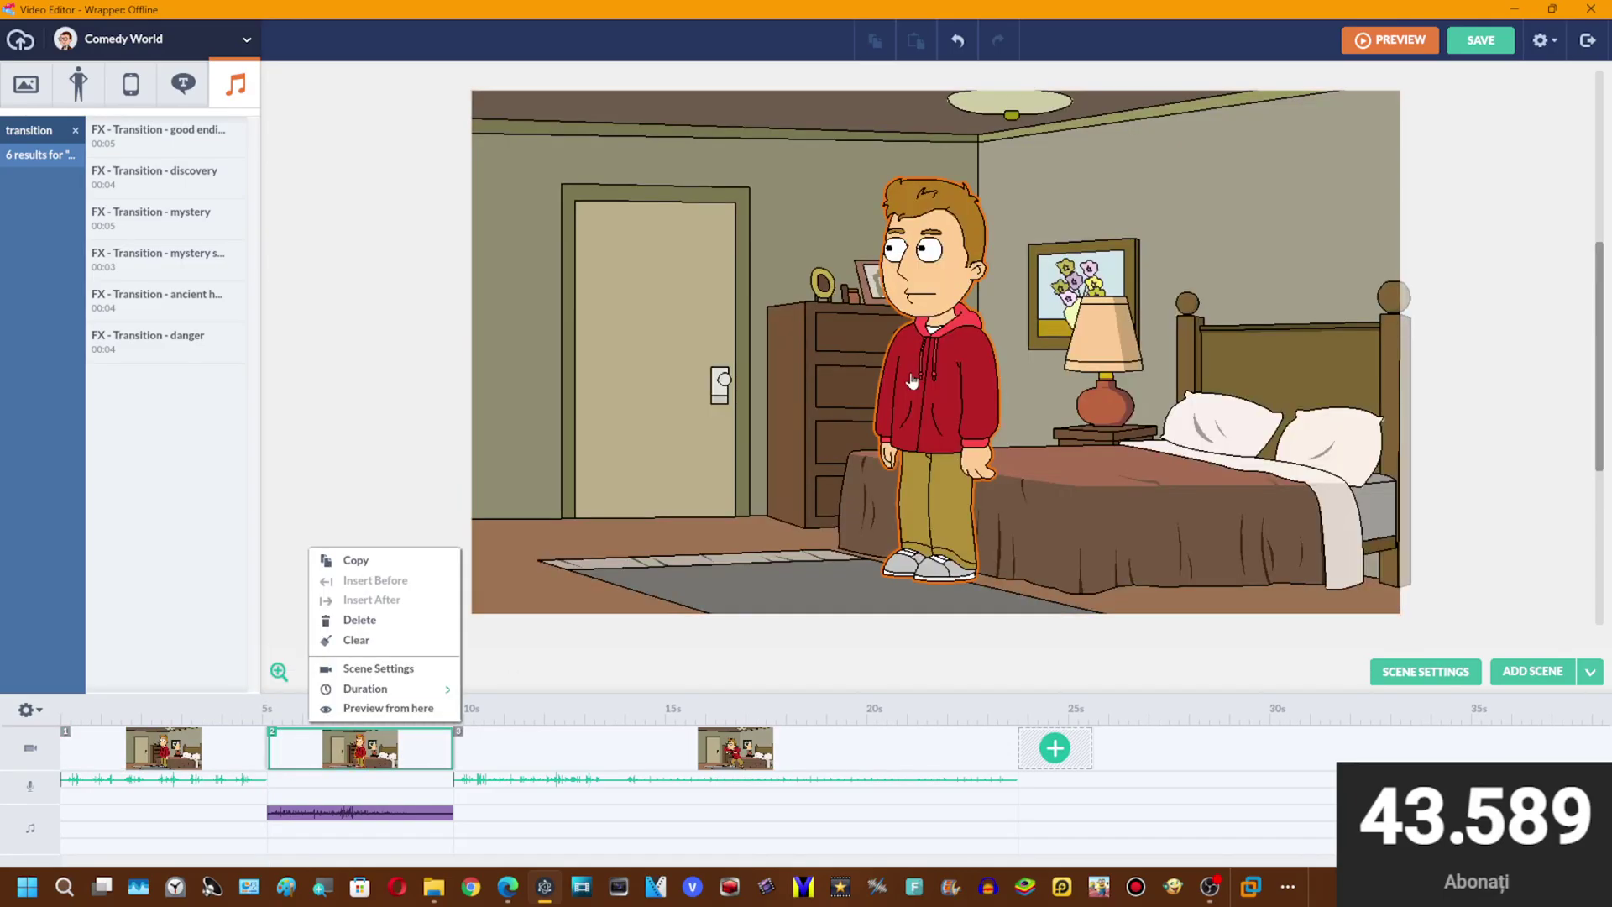
click(912, 381)
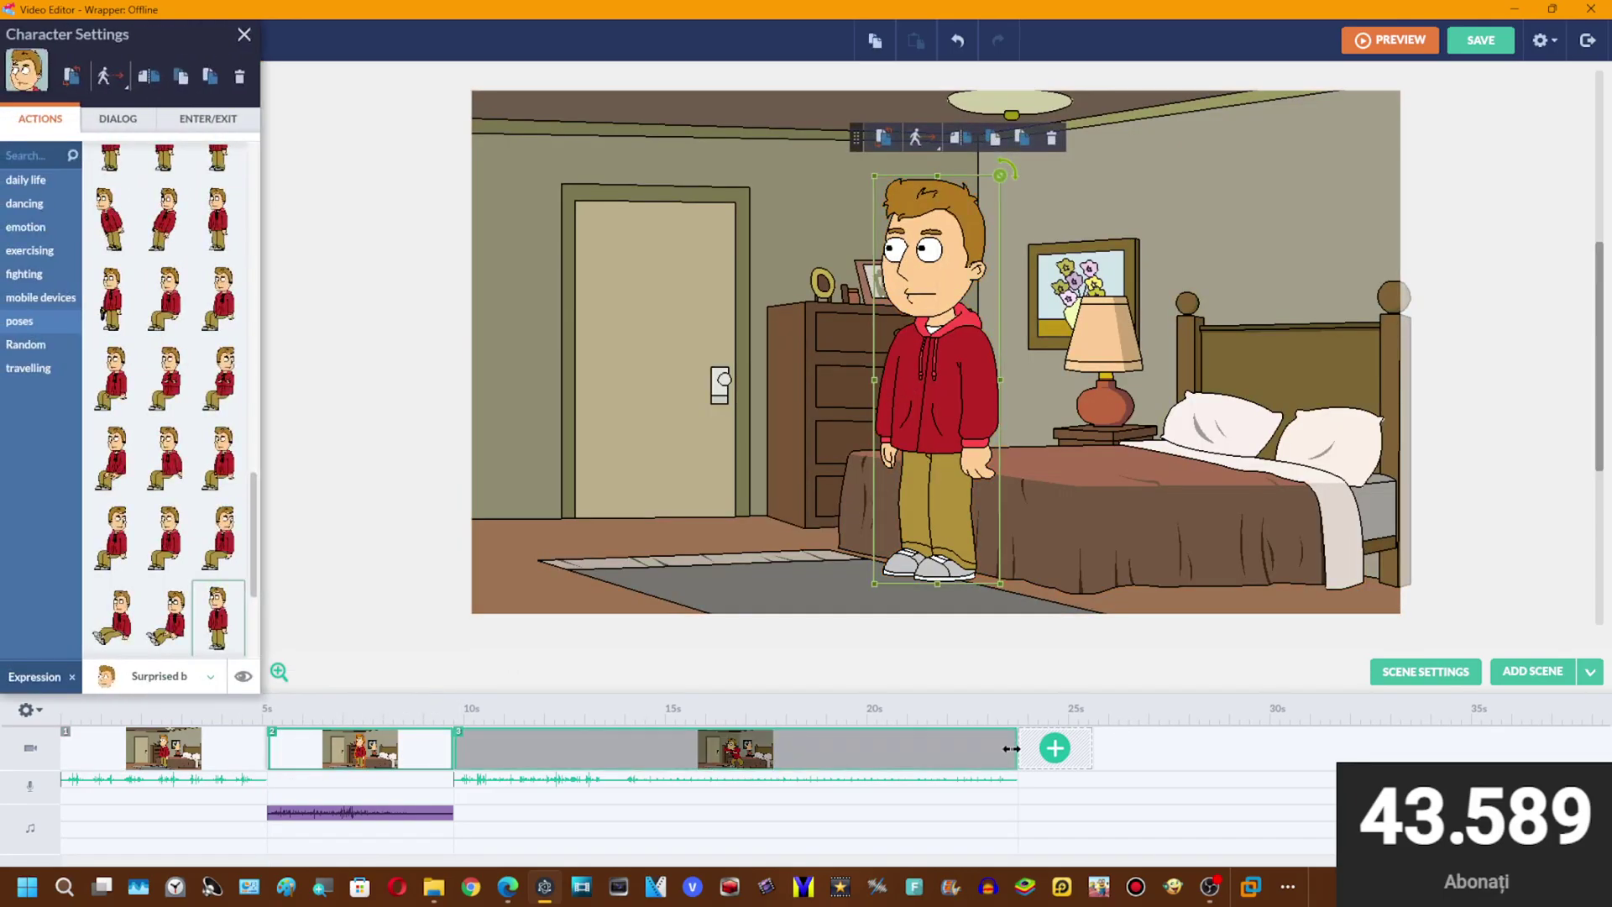
- Add a fourth scene and place the bald character in the yellow shirt beside the door, facing the other character
click(1055, 747)
click(73, 90)
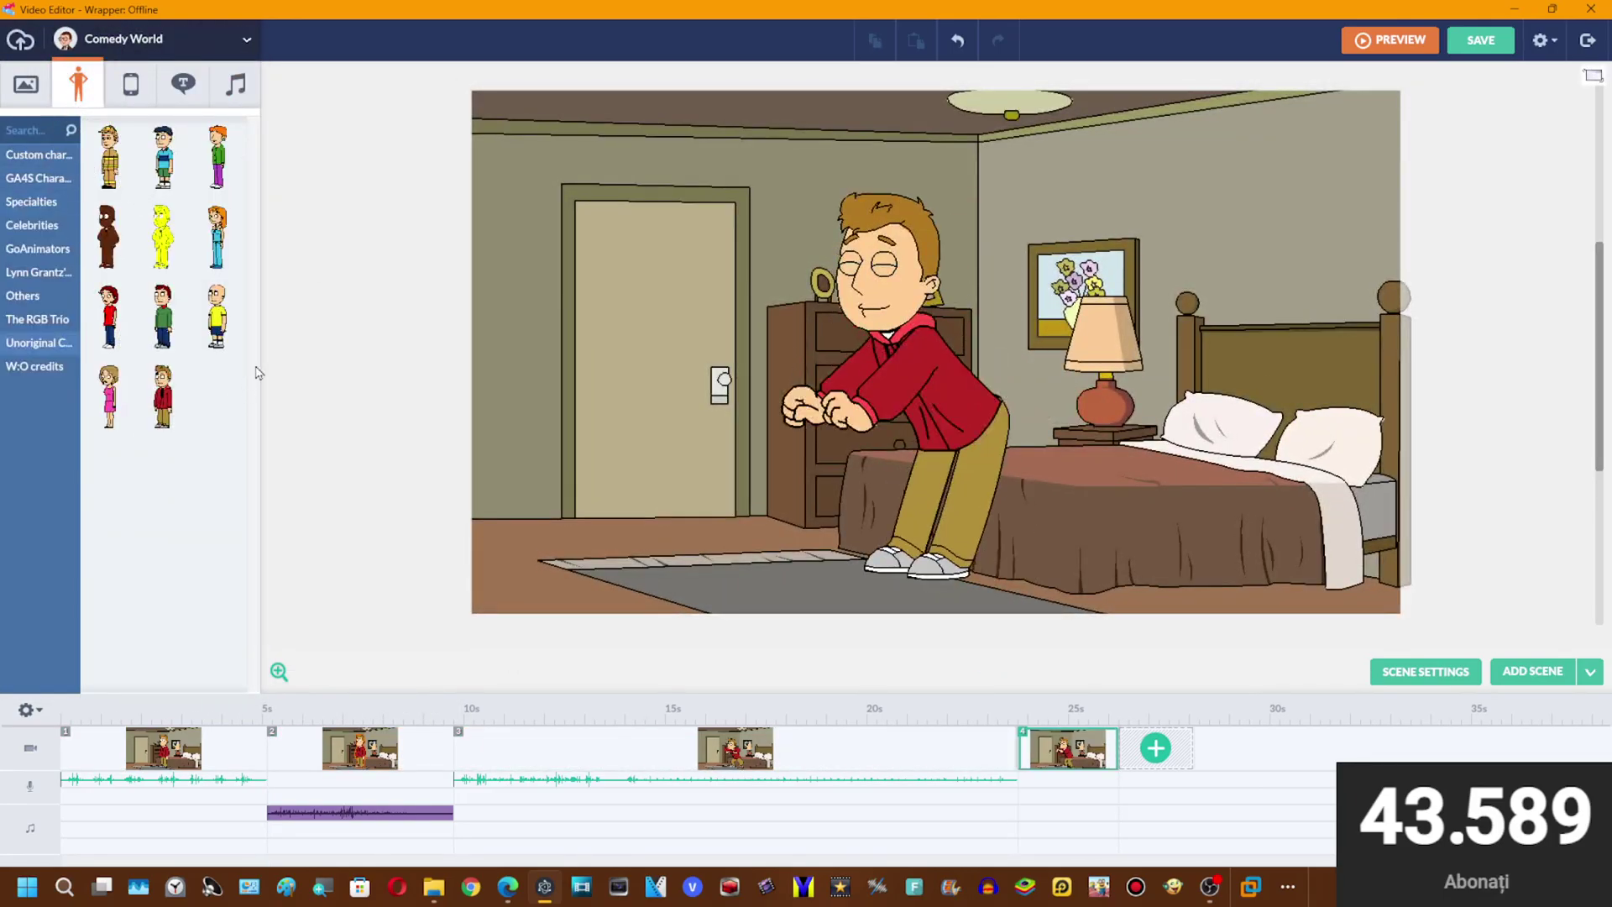
drag(225, 309, 711, 388)
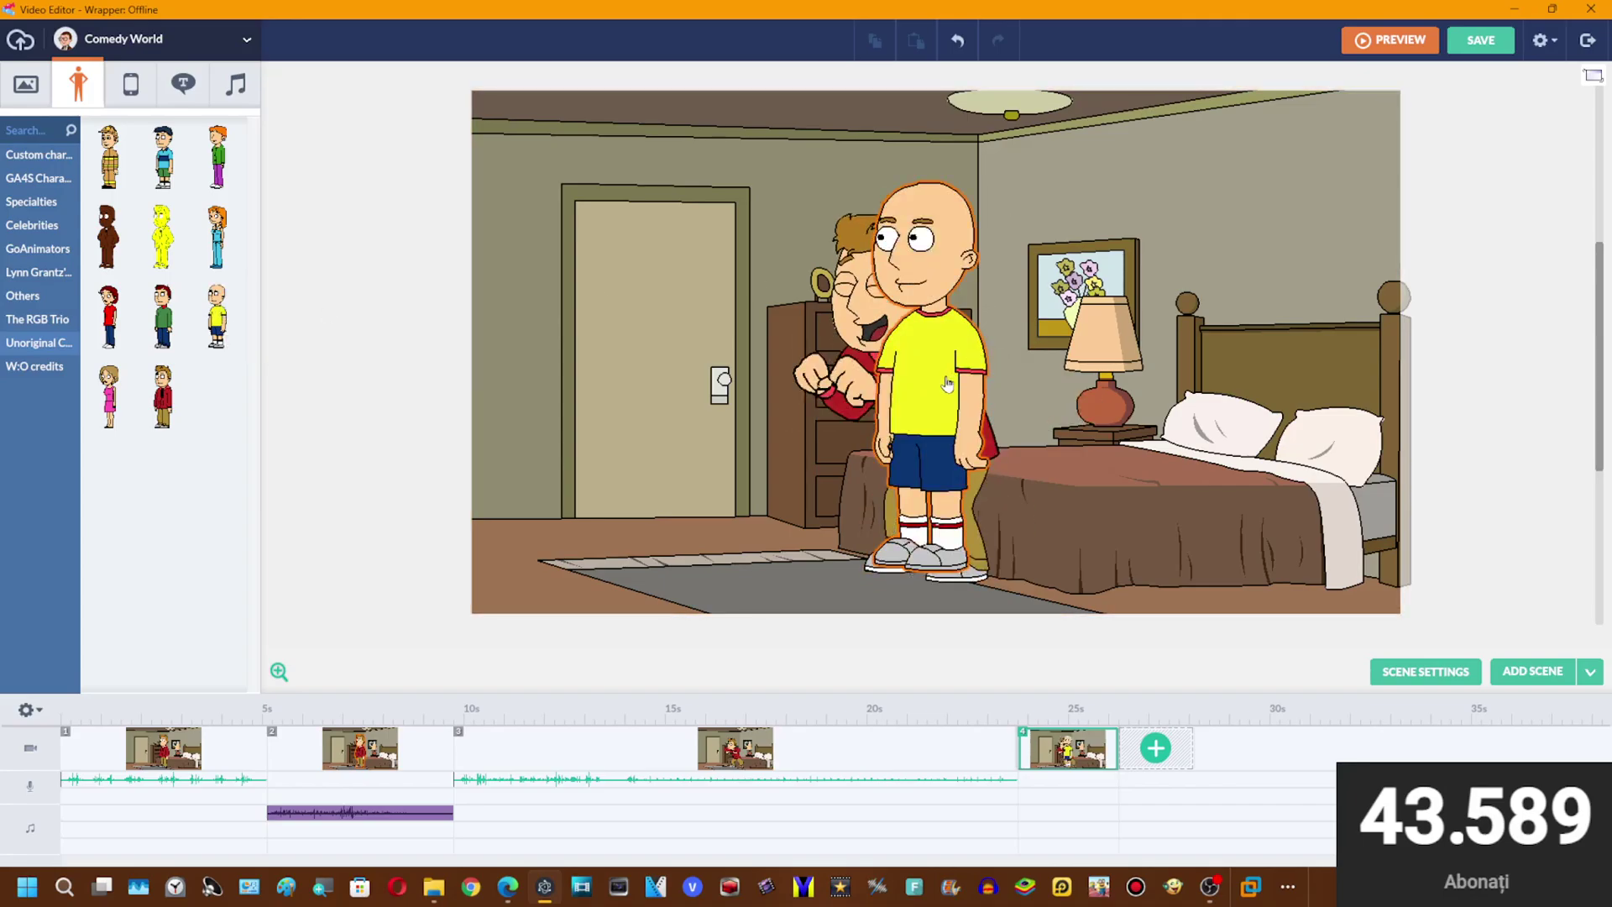
click(728, 155)
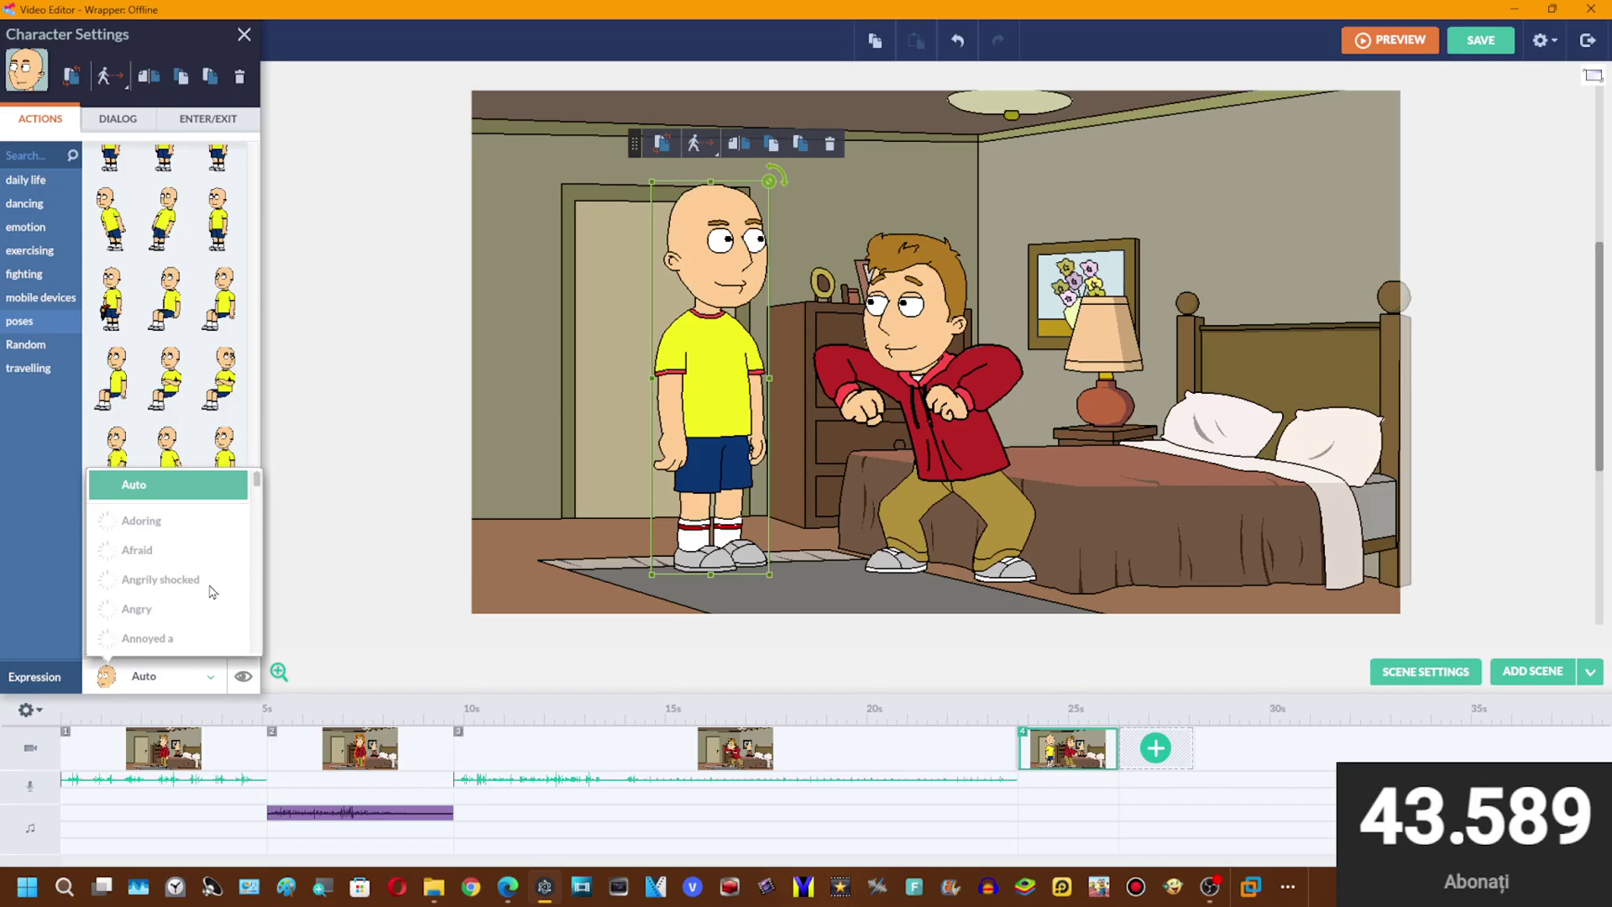
- Set the bald character's expression to Crying a and give him a standing action from the dancing category
scroll(194, 605, down, 6)
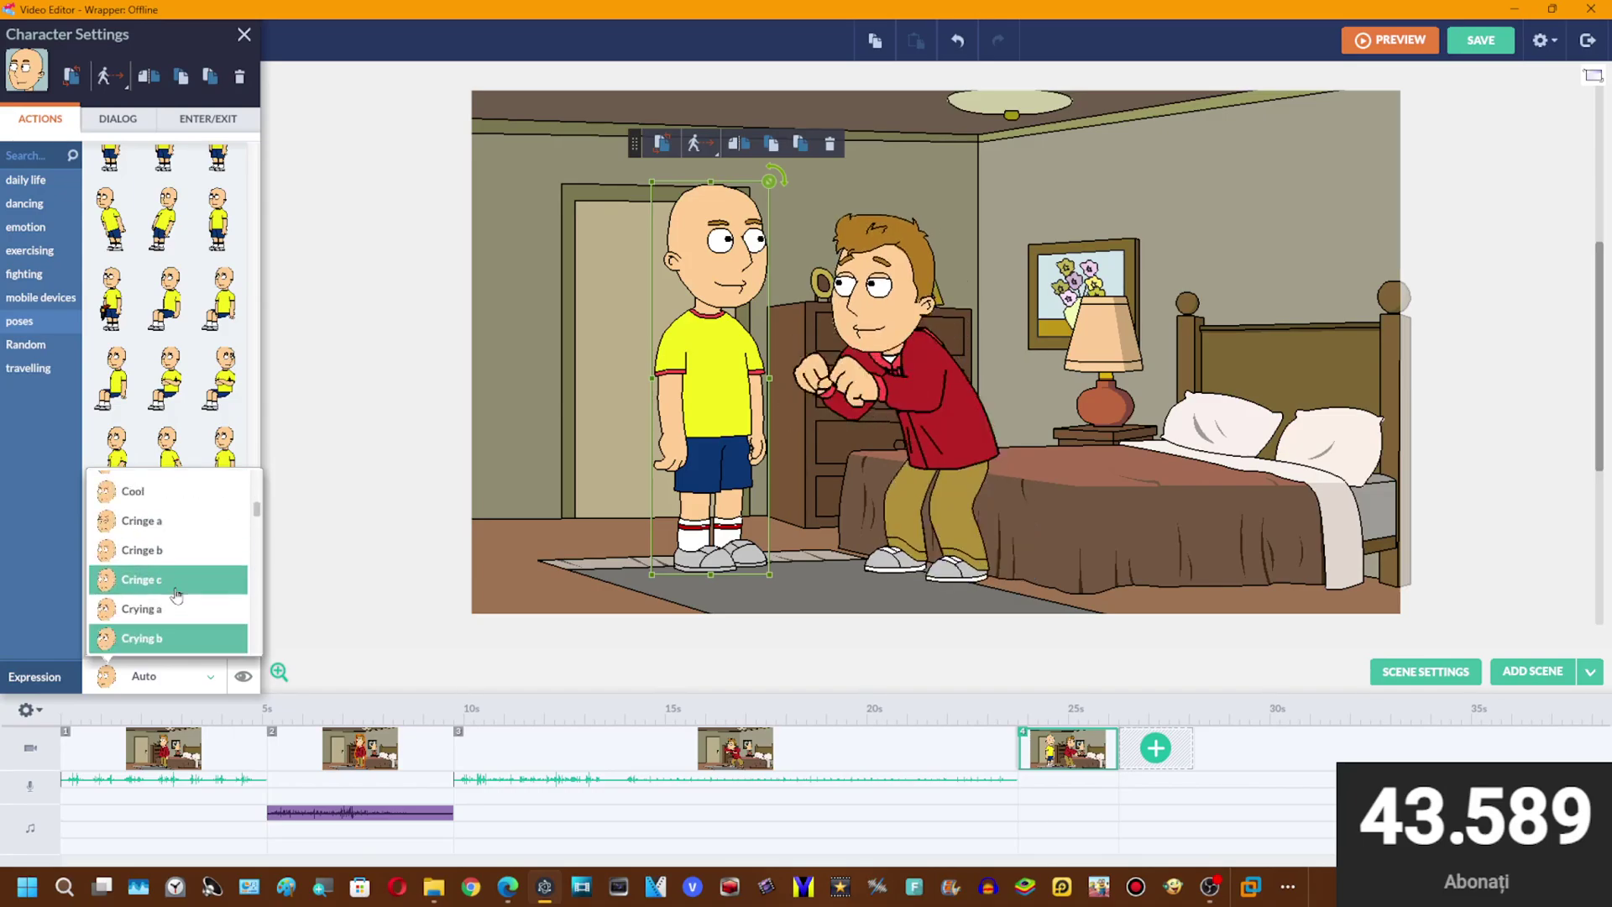
click(176, 619)
click(26, 203)
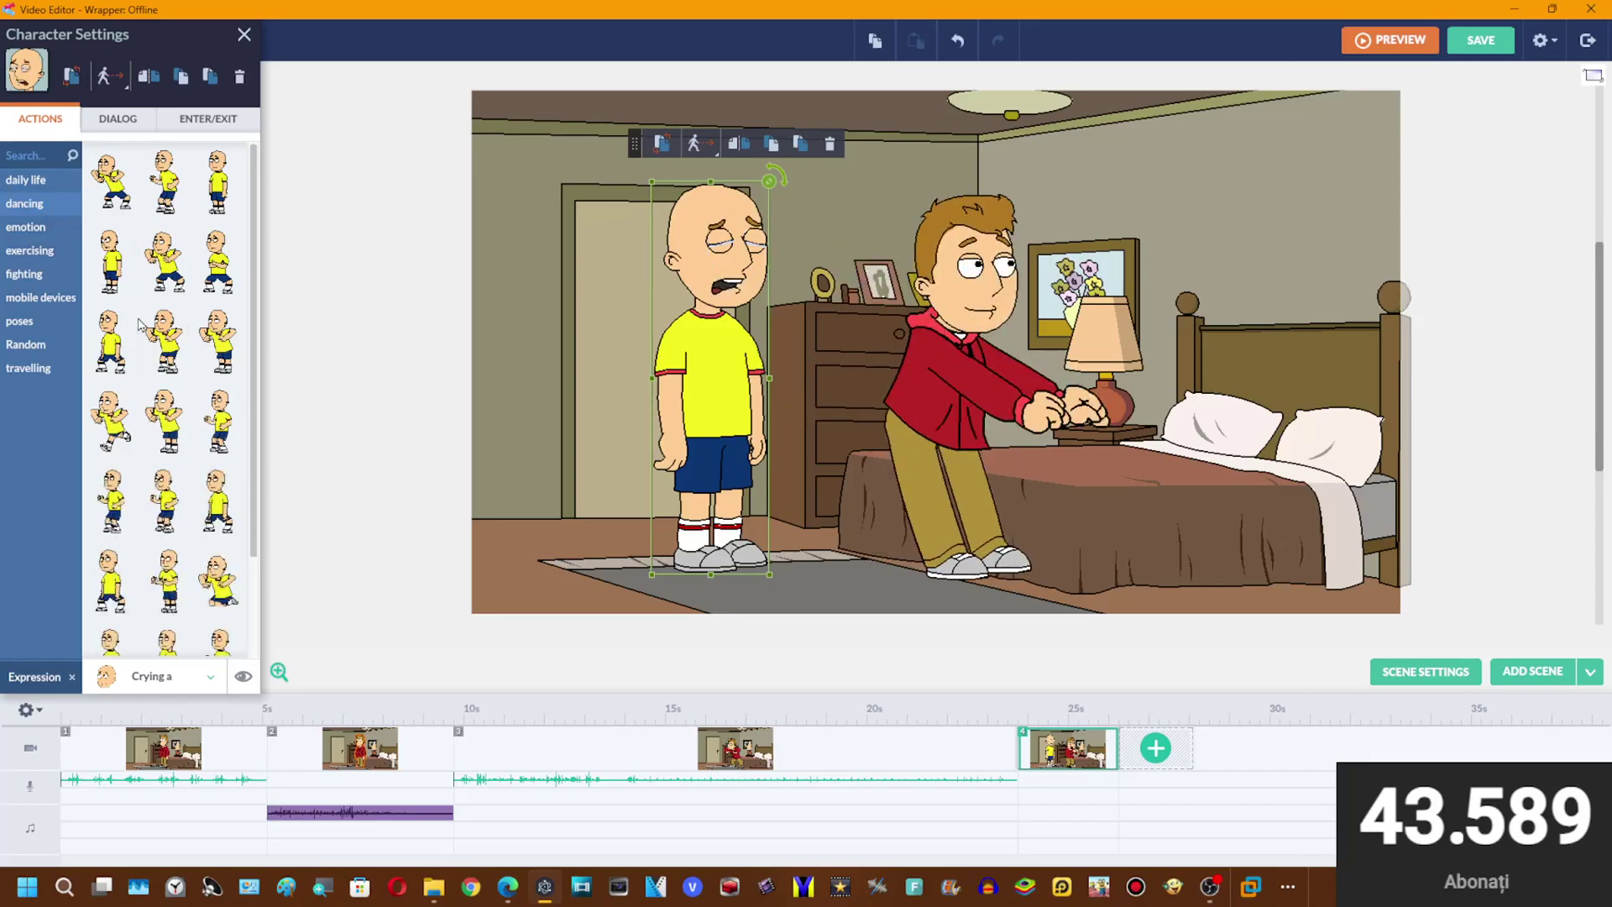
click(108, 237)
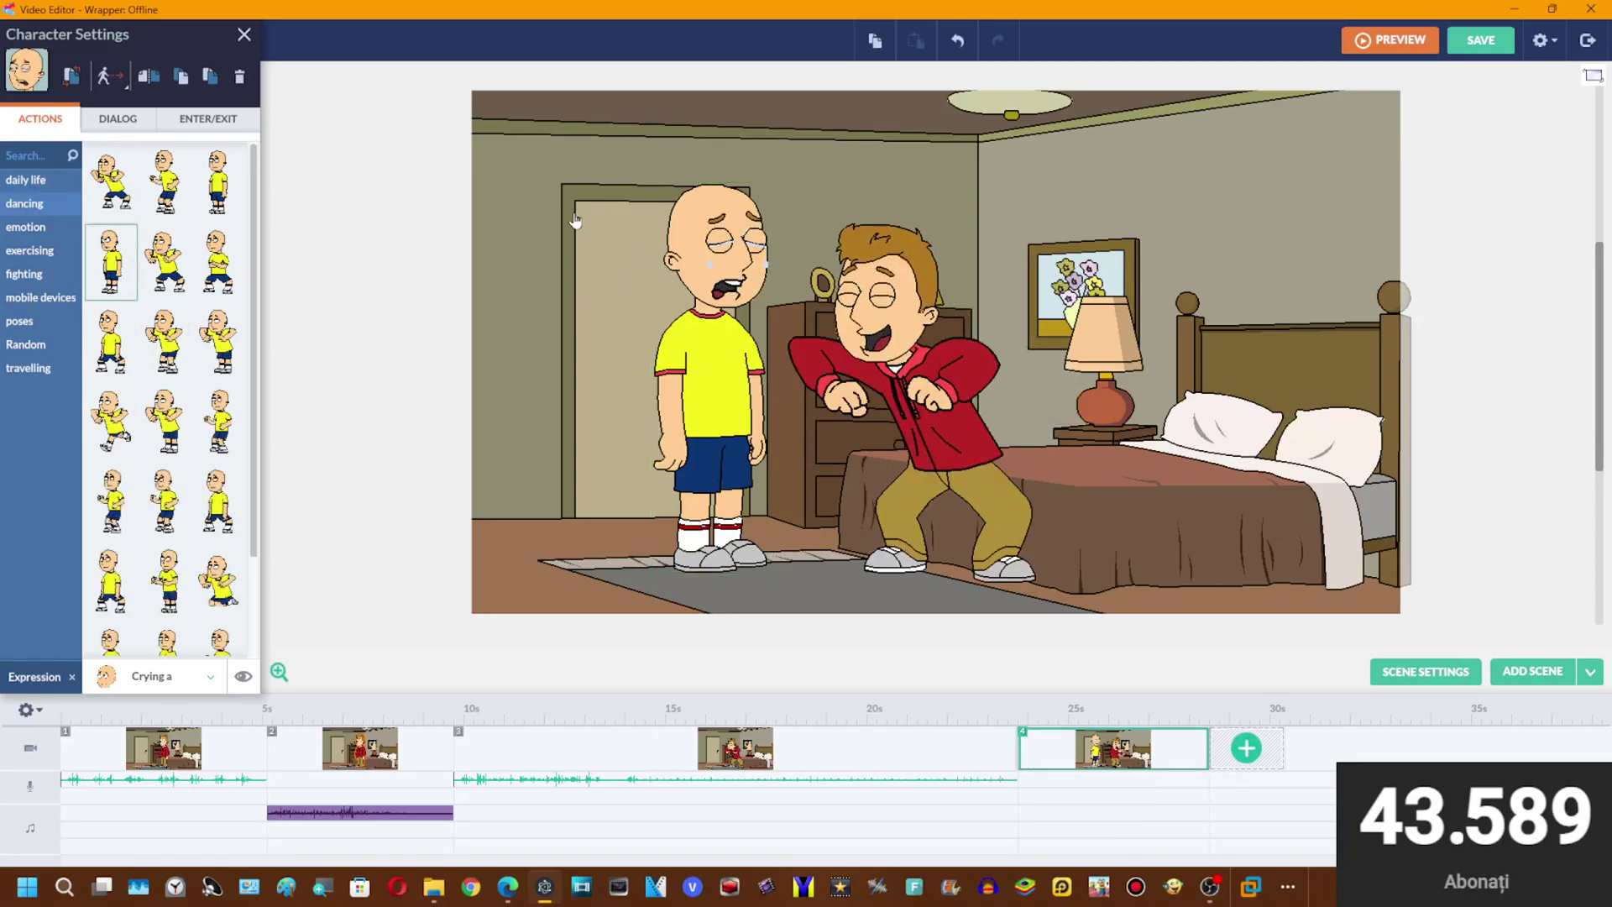
drag(716, 243, 715, 260)
- Add a movement to the bald character and stretch its end pose very wide across the scene
click(703, 148)
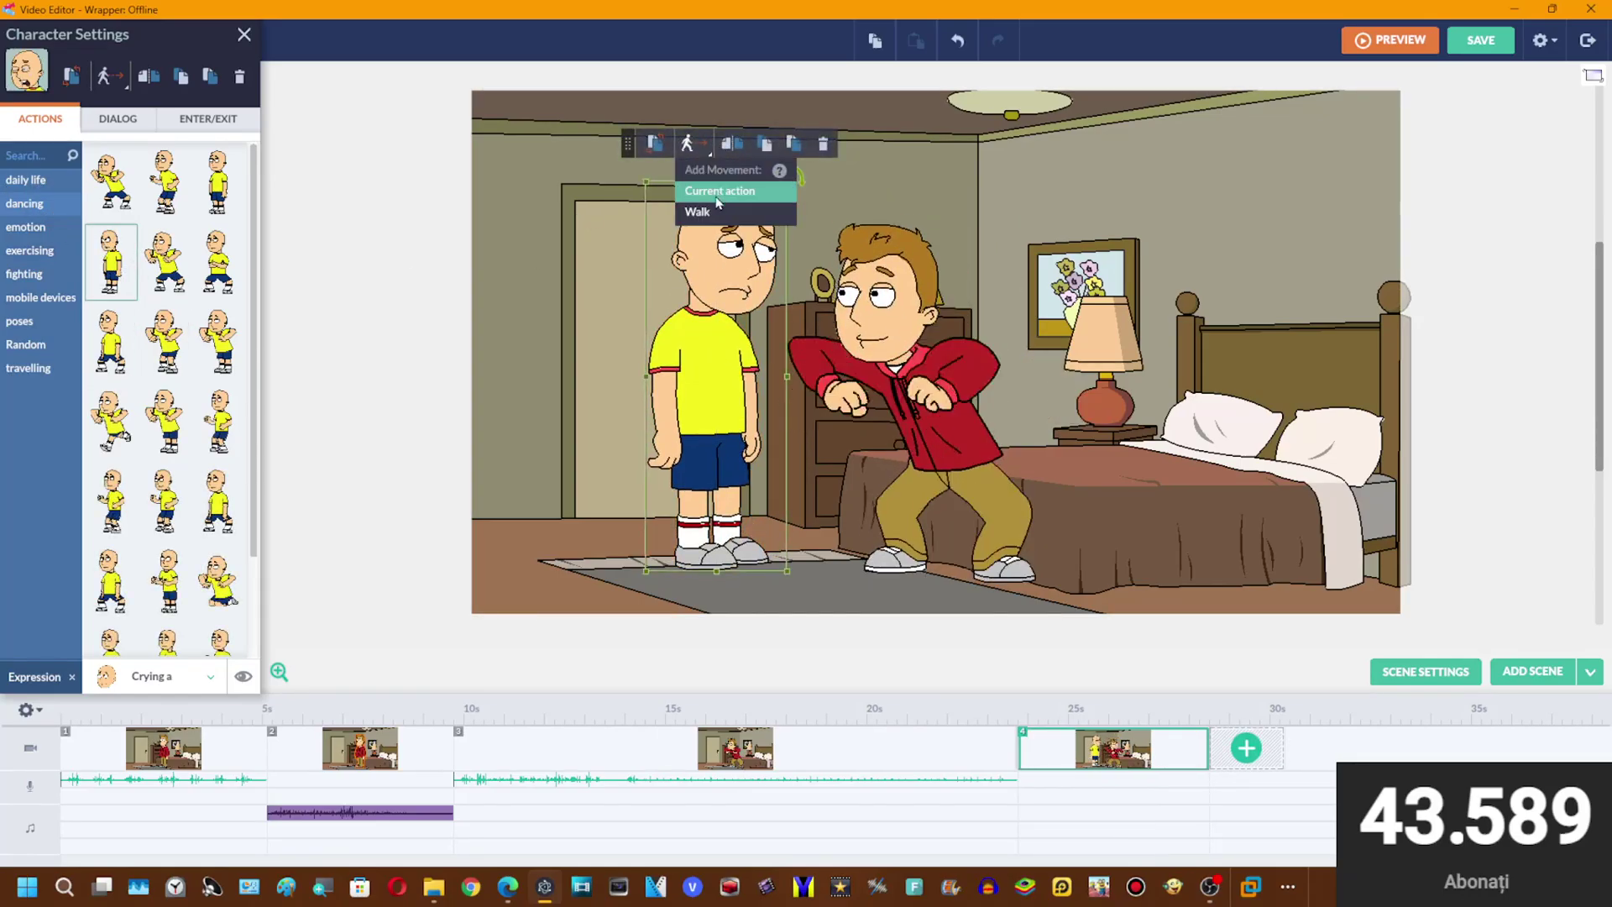
click(714, 212)
drag(955, 183, 1609, 184)
drag(1103, 253, 980, 257)
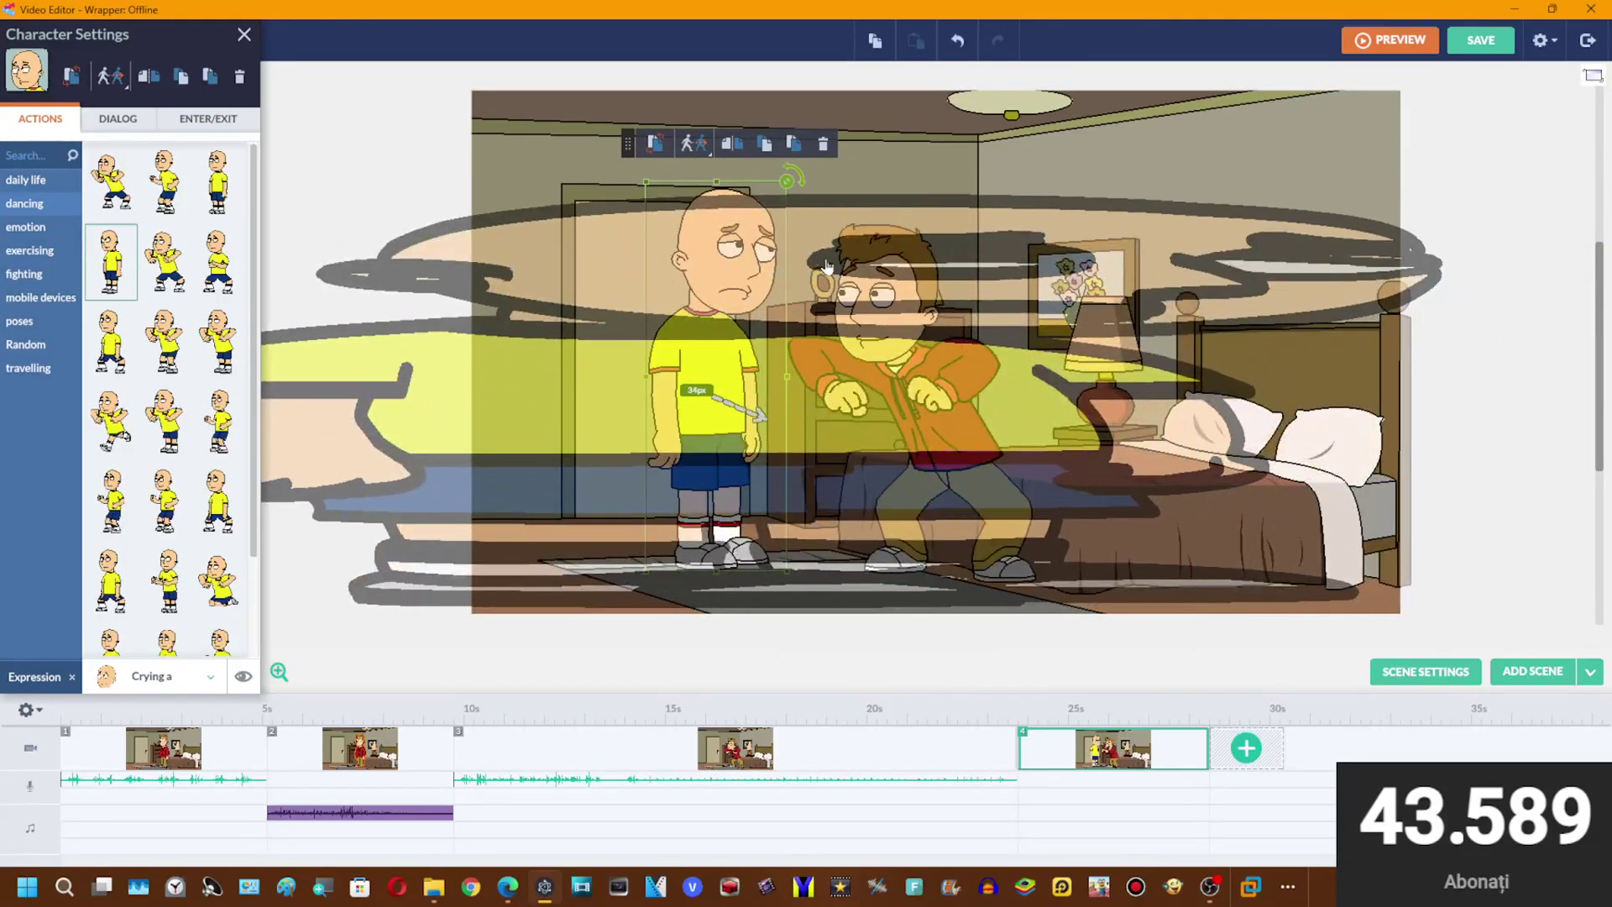
- Enter the bald character's text-to-speech line "now i can use my jennifer voice as feel as i wanted to", followed by a long "waaaa"
click(117, 118)
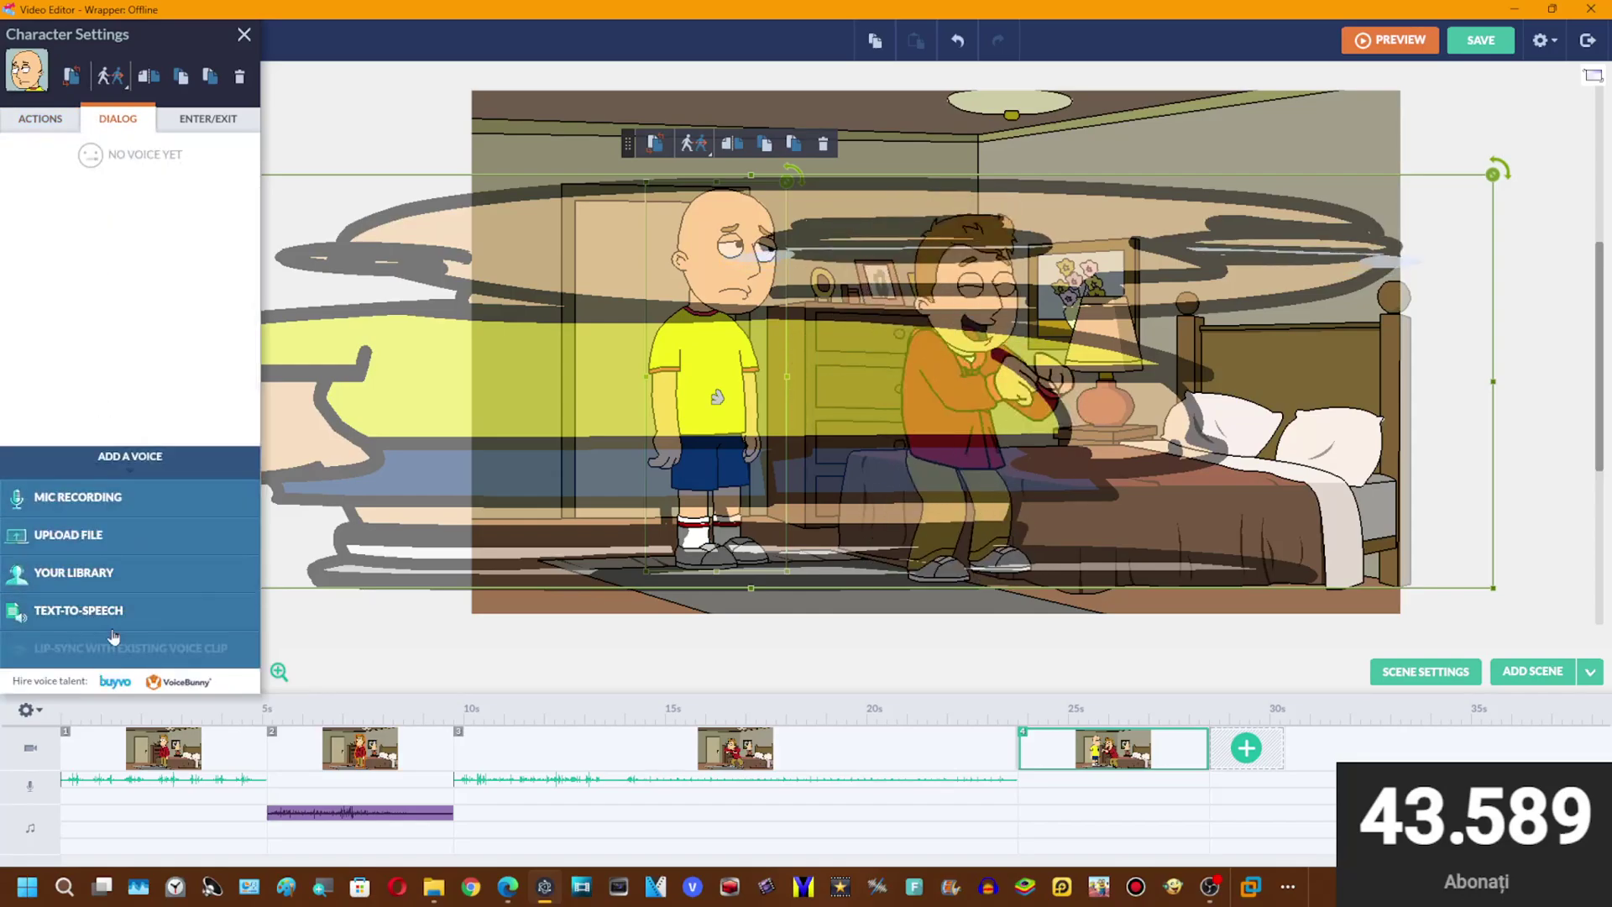
click(79, 610)
text(now i n)
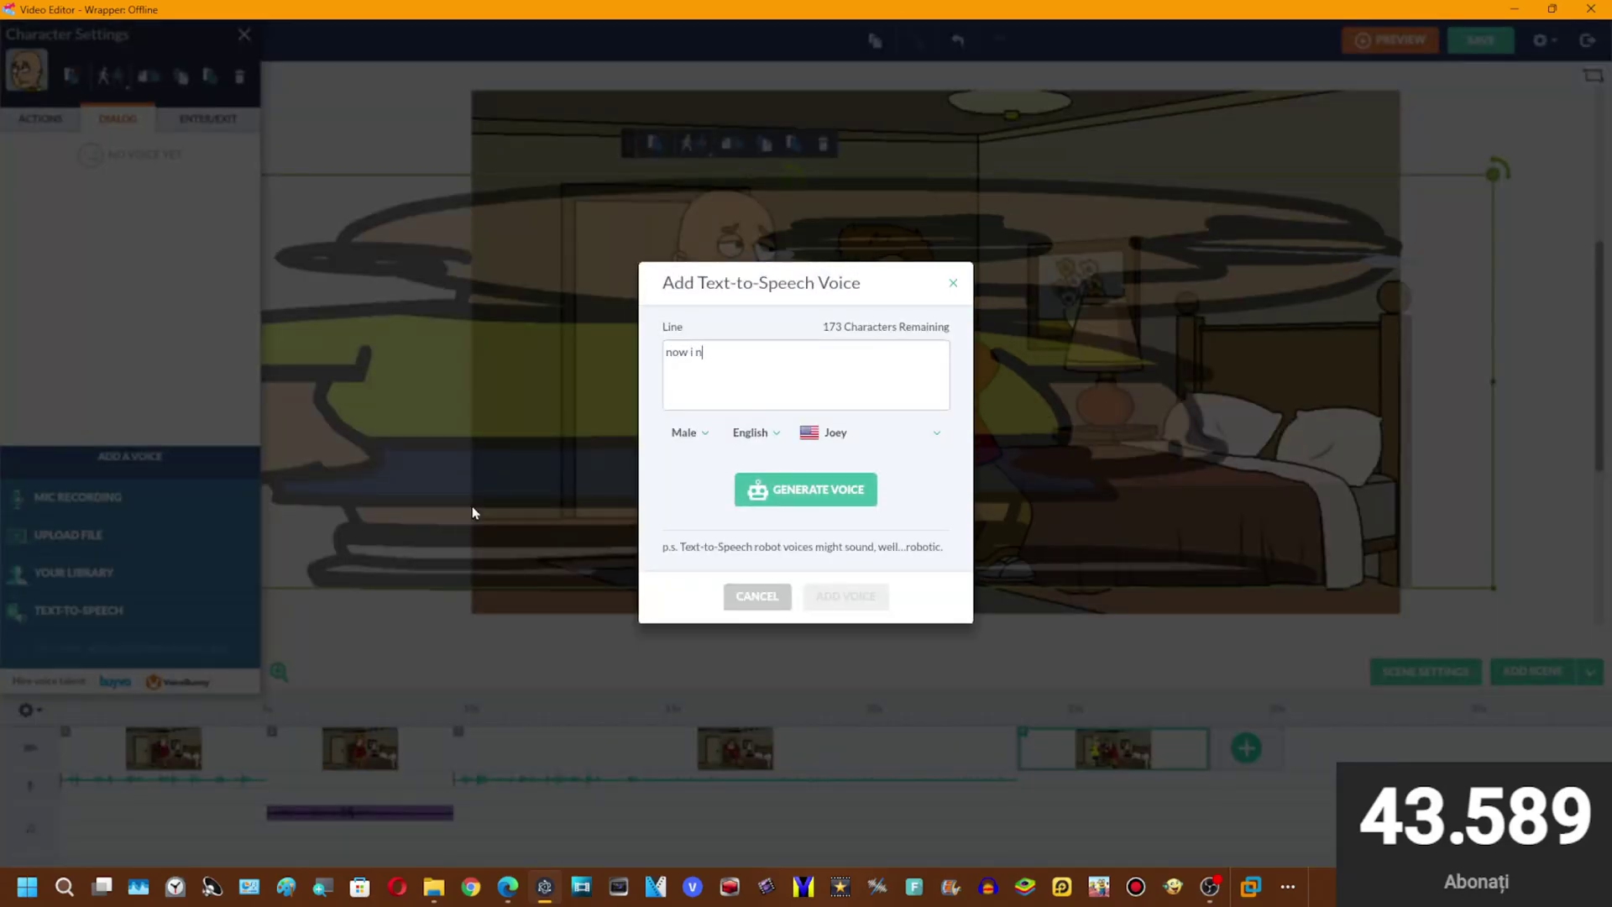
key(BackSpace)
text(can use my j)
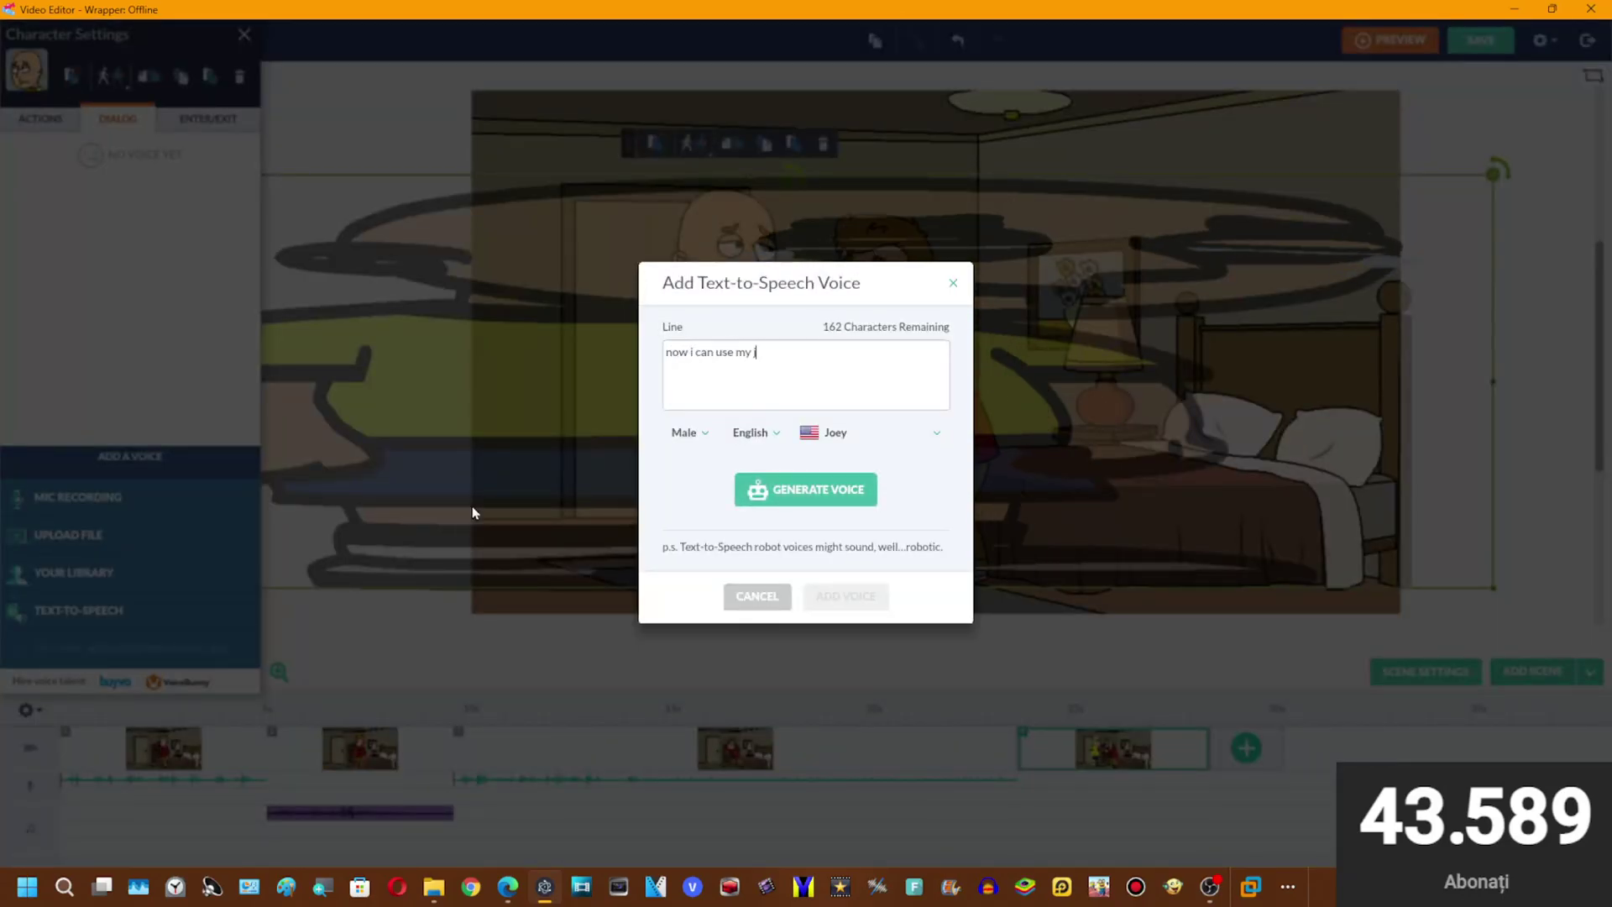
text(ennifer voi)
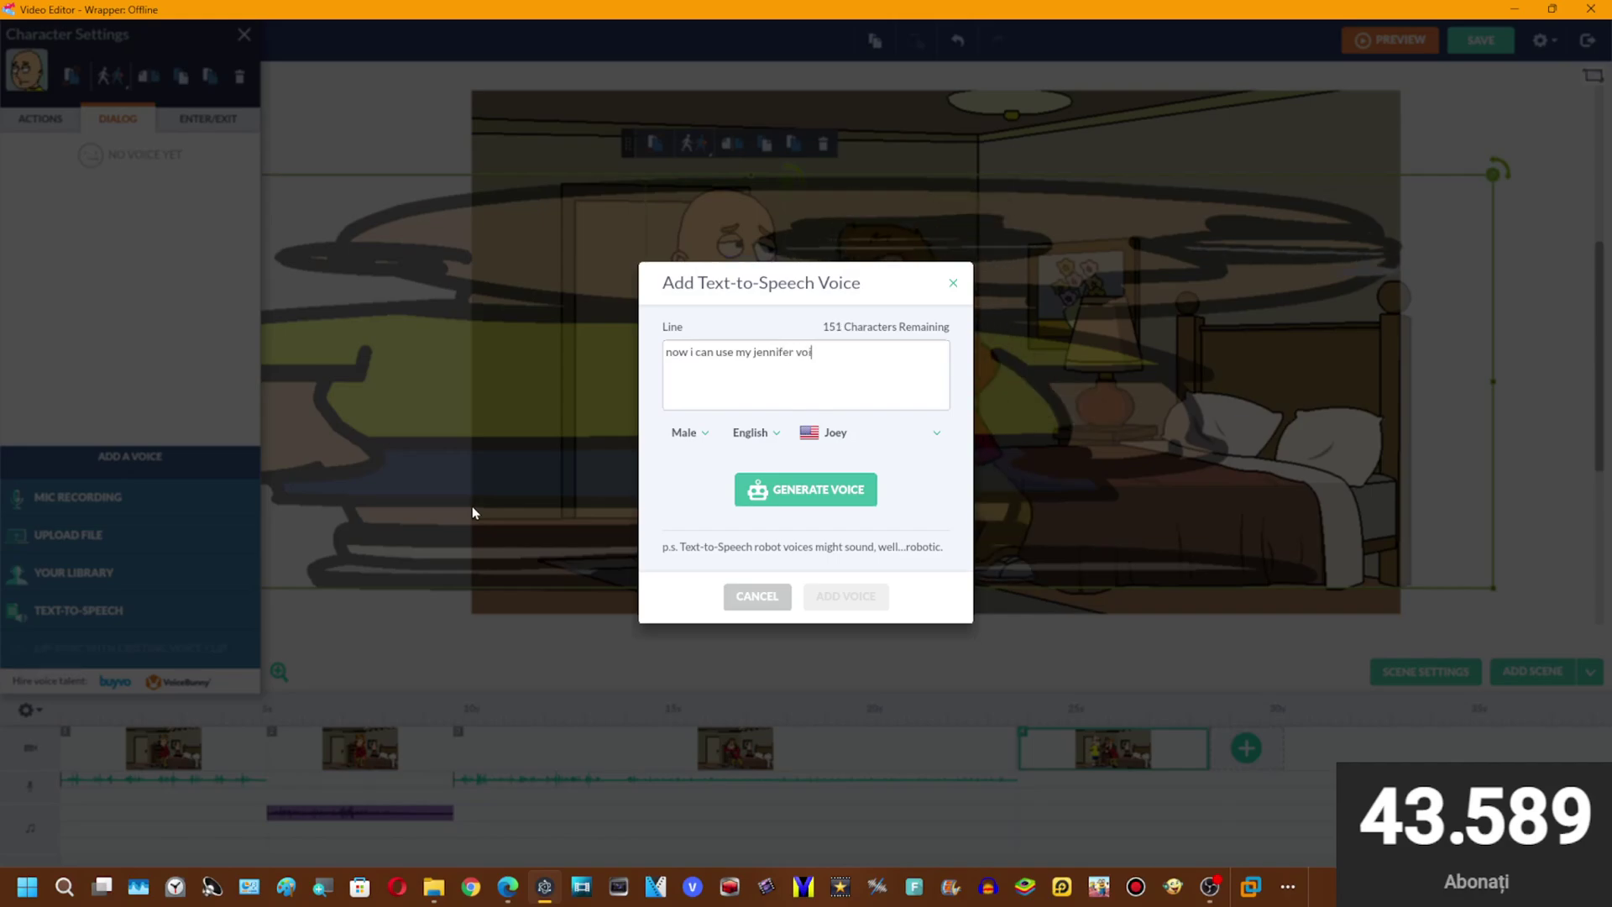
text(ce as feel as i wan)
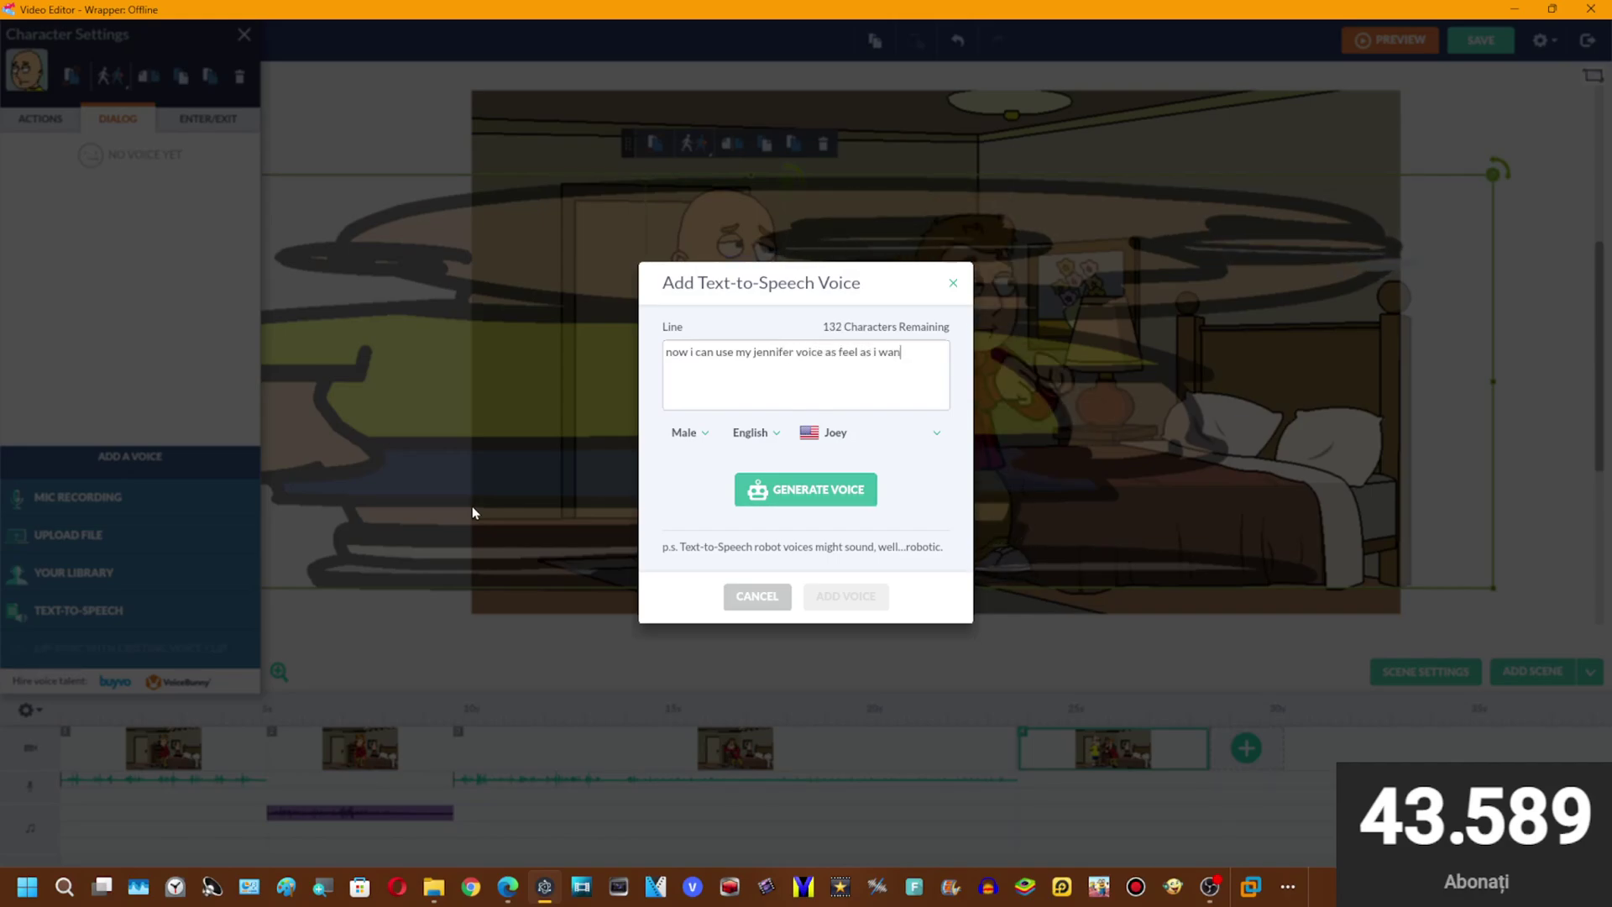
text( waaaaaaaaaaaaaaaaaaaaaaaaaa)
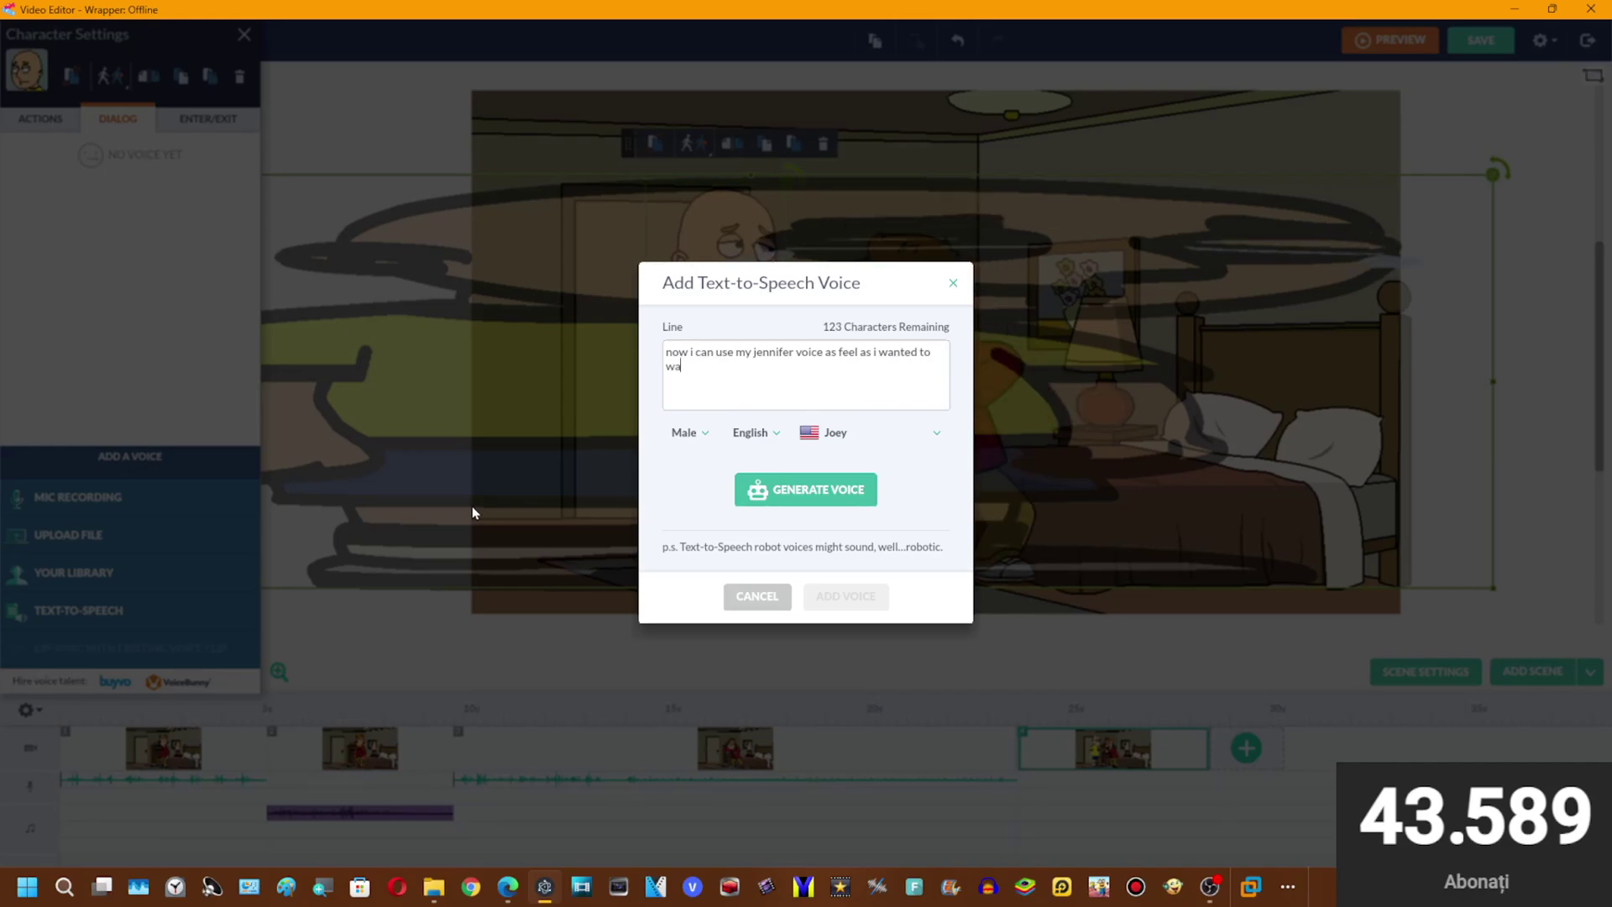
text(aaaaaaaaaaaaaa)
- Choose the female English voice Jennifer, generate the line and add it to the bald character
click(710, 441)
click(687, 487)
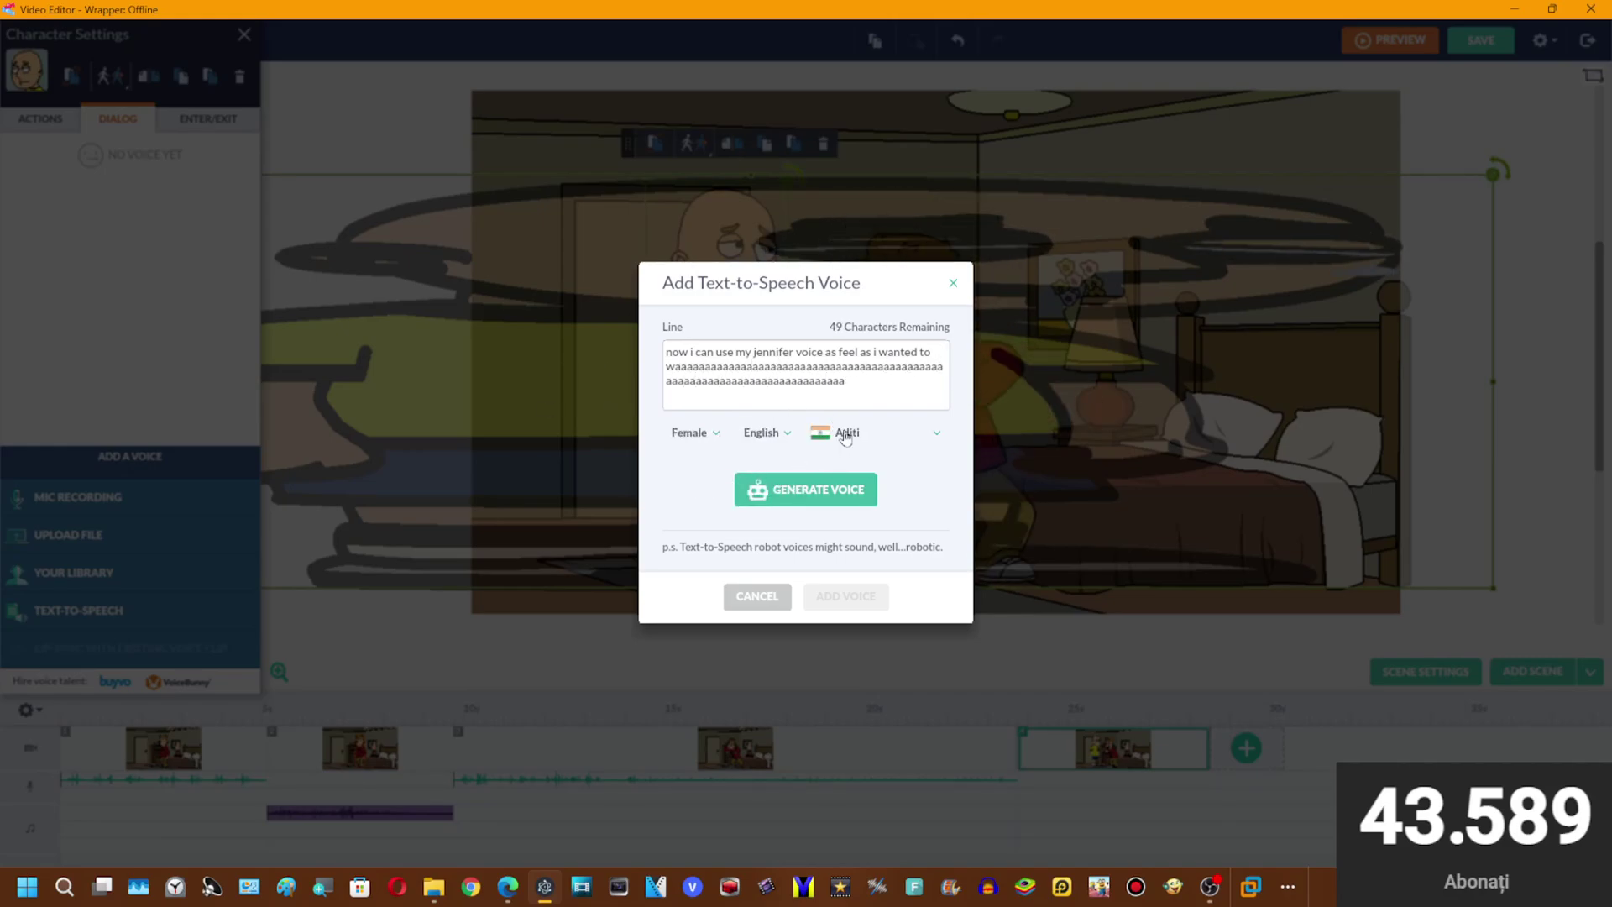
click(846, 437)
scroll(865, 545, down, 5)
click(840, 544)
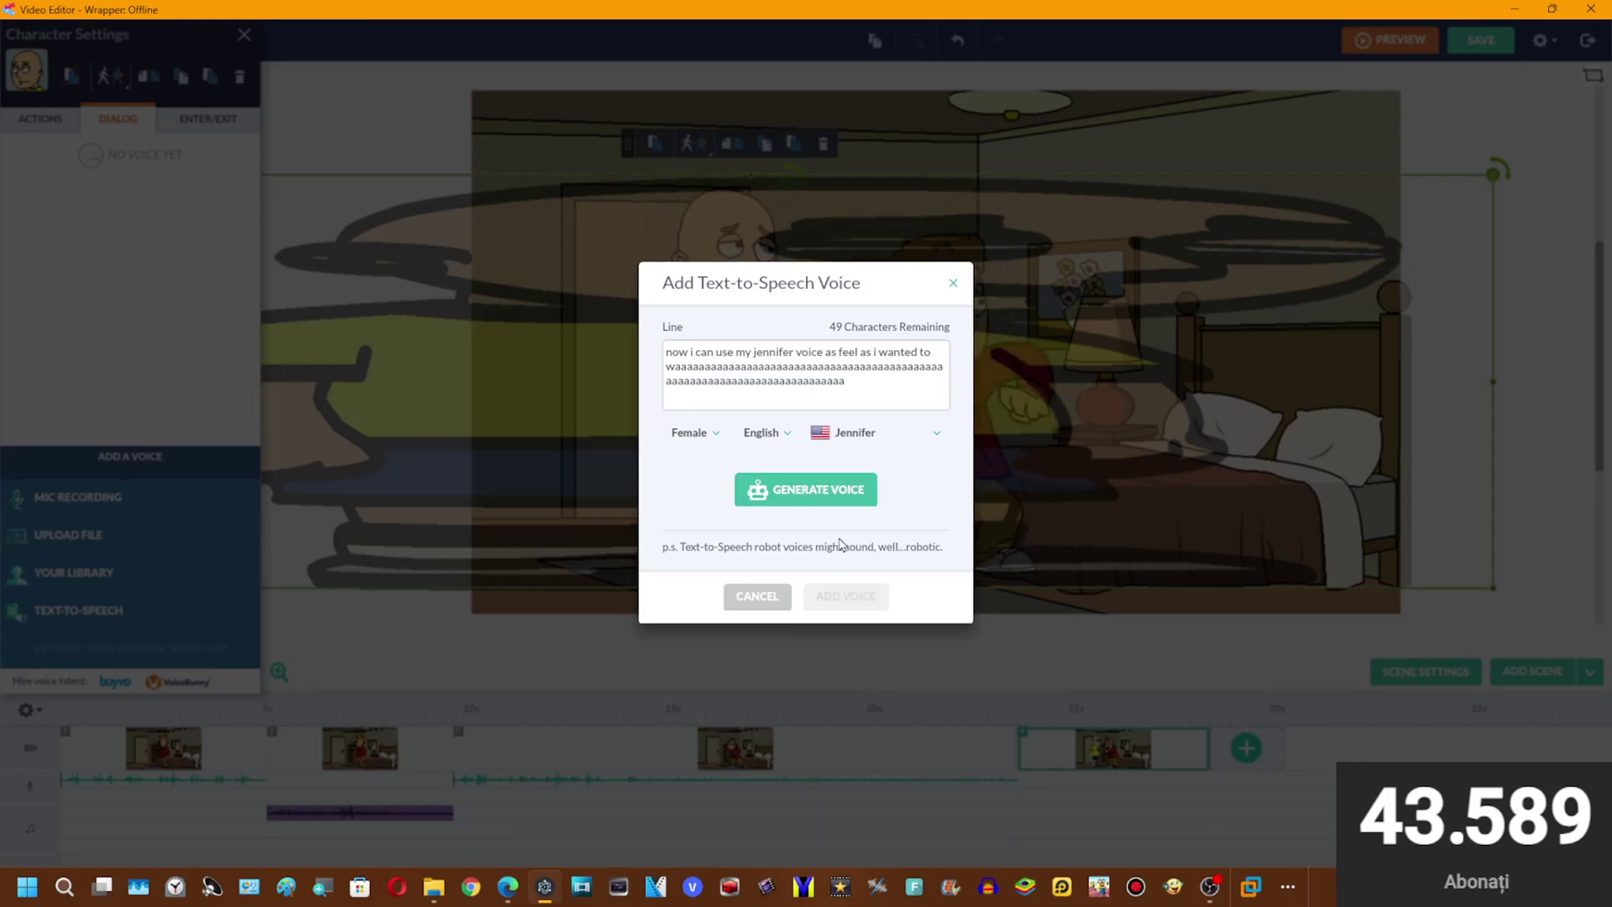
click(821, 502)
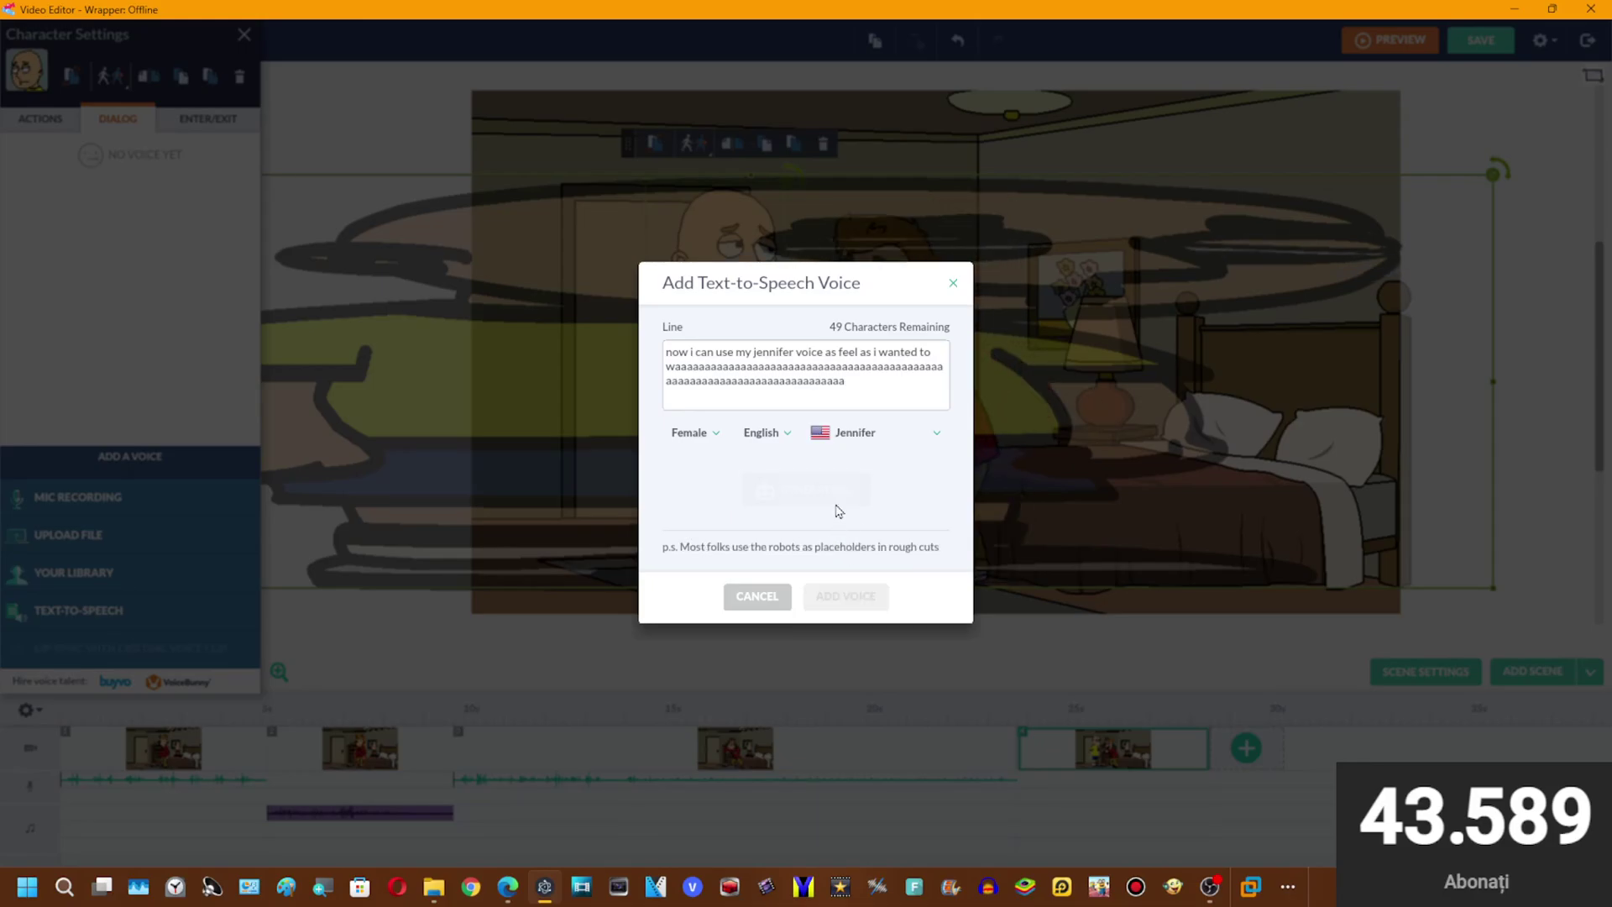
click(845, 596)
- Set the fourth scene's voice clip volume to 400% and play it from the start
right_click(1121, 779)
mouse_move(1172, 665)
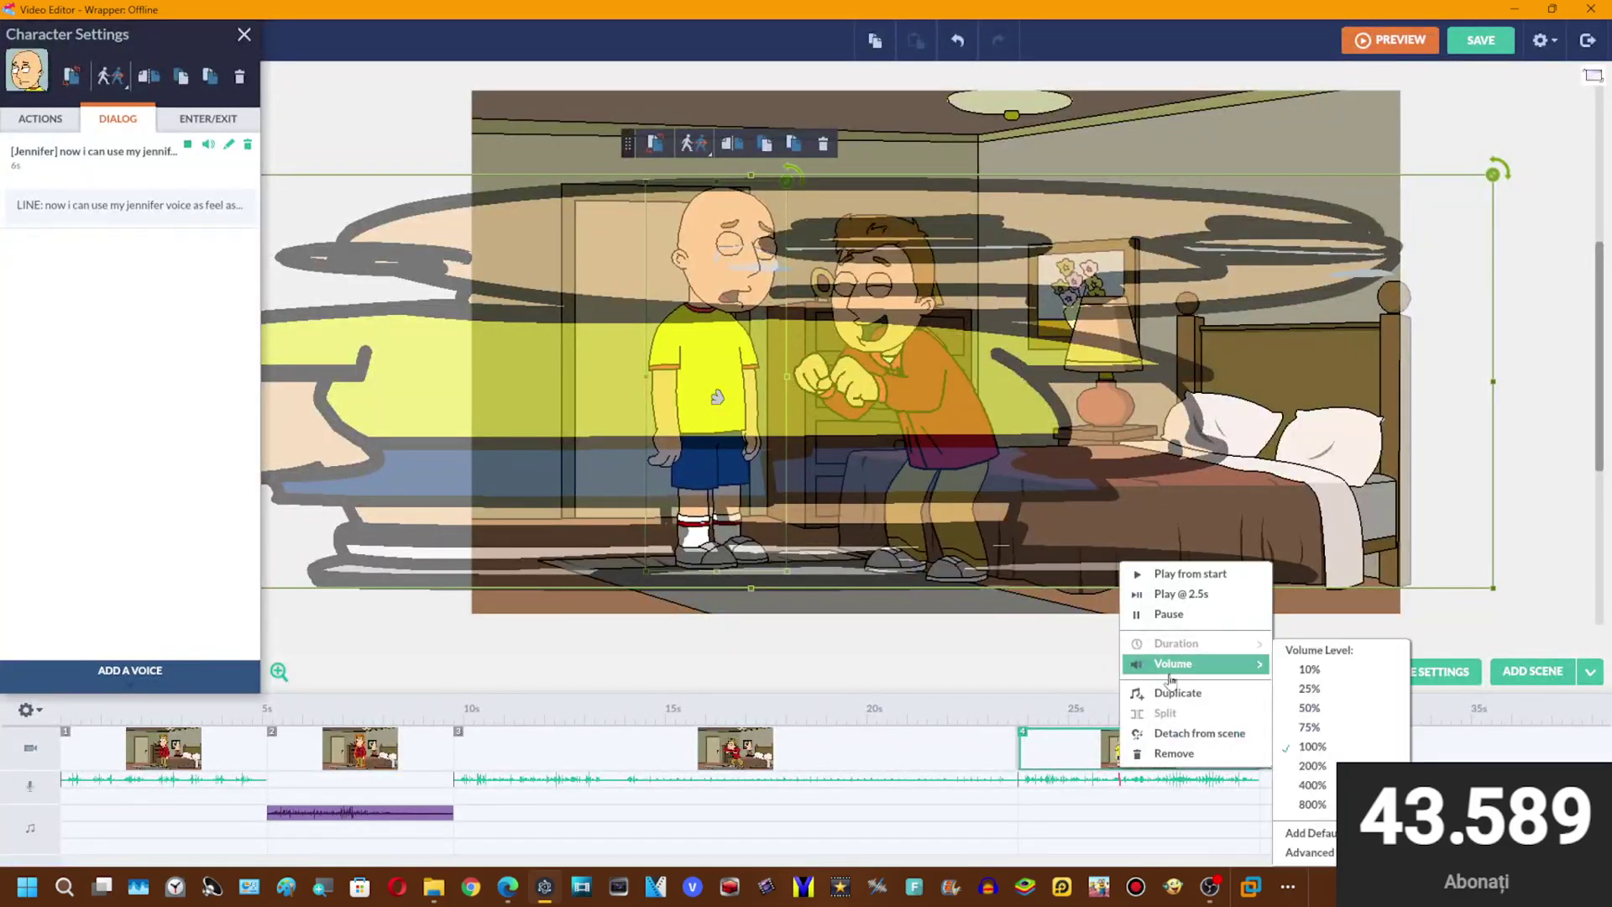
click(1323, 787)
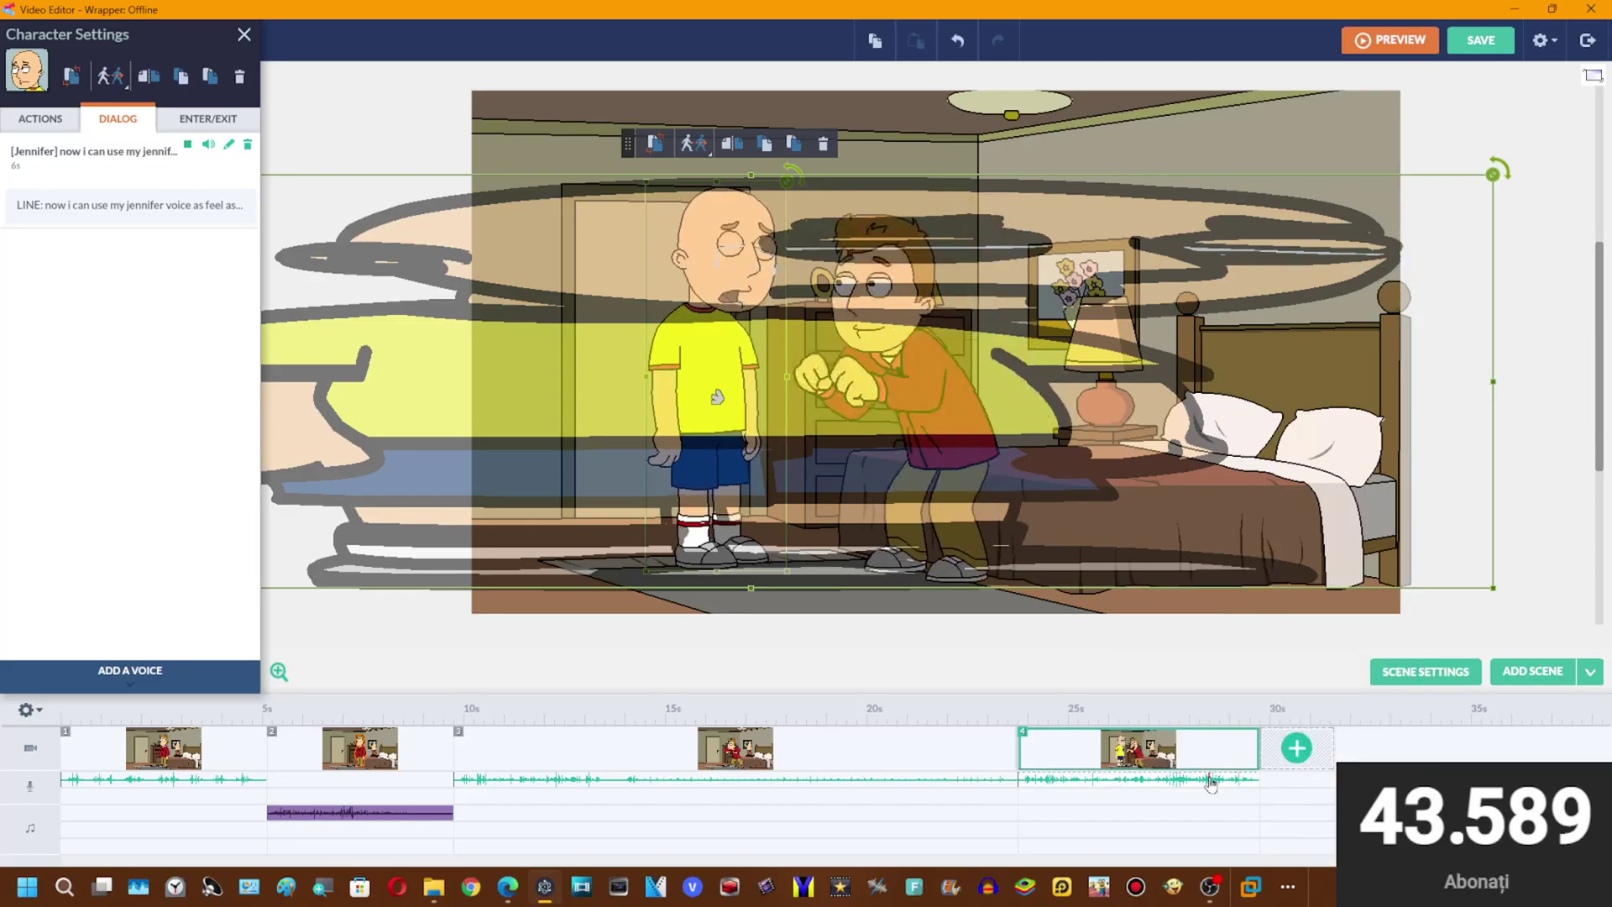
right_click(1210, 782)
click(1235, 570)
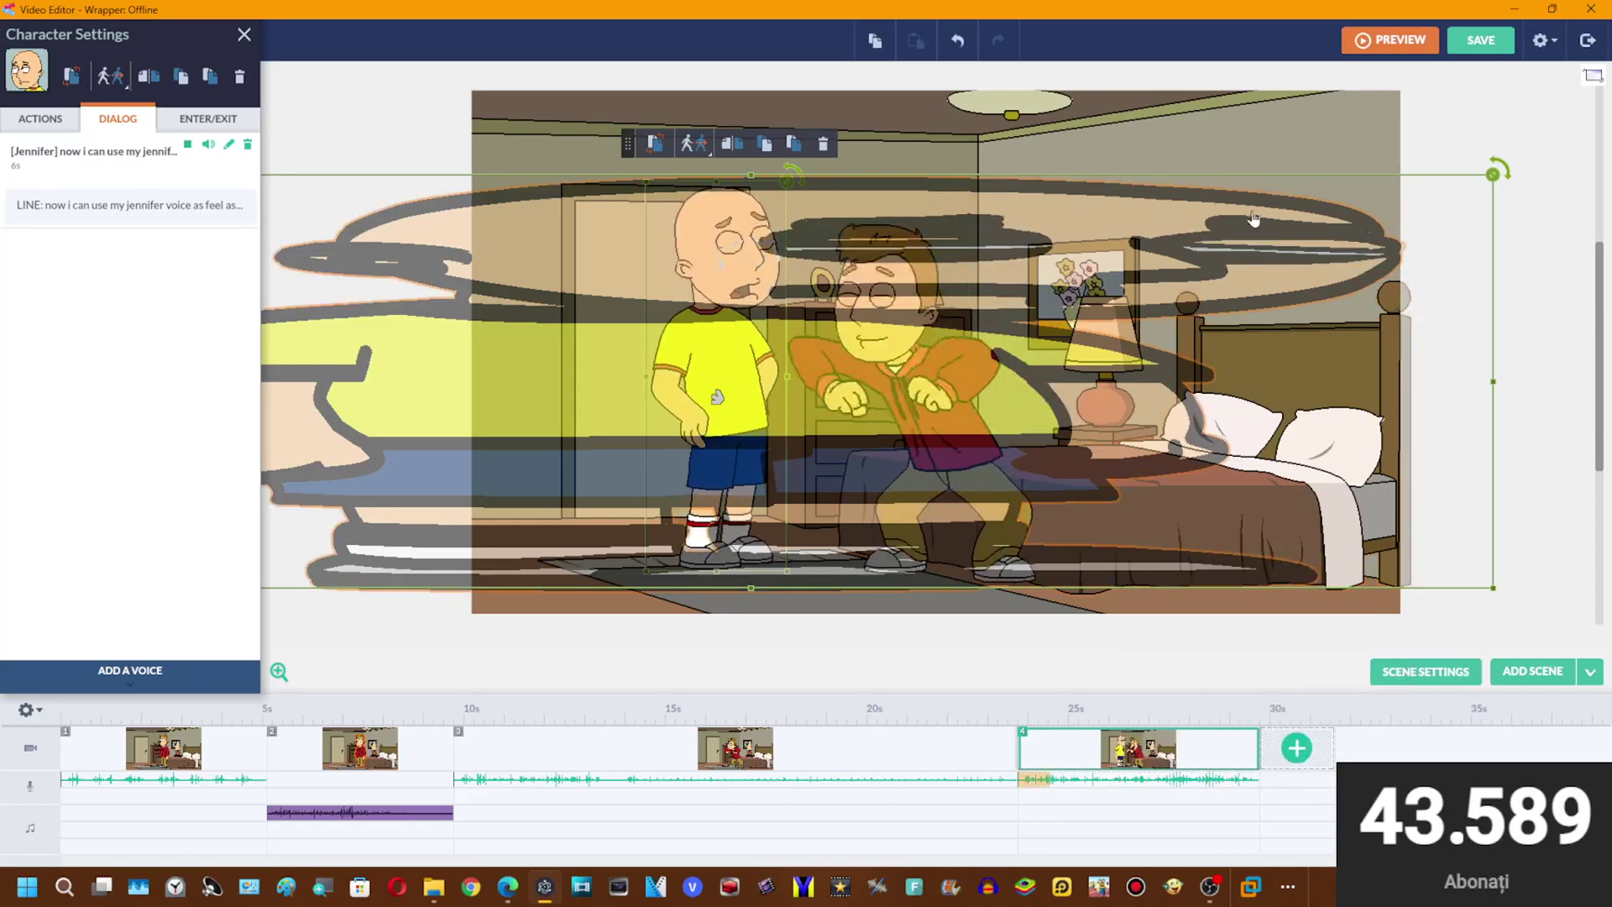
click(1579, 300)
- Give the red-hoodie character a standing emotion action with the Adoring expression and move him slightly toward the bald character
click(895, 353)
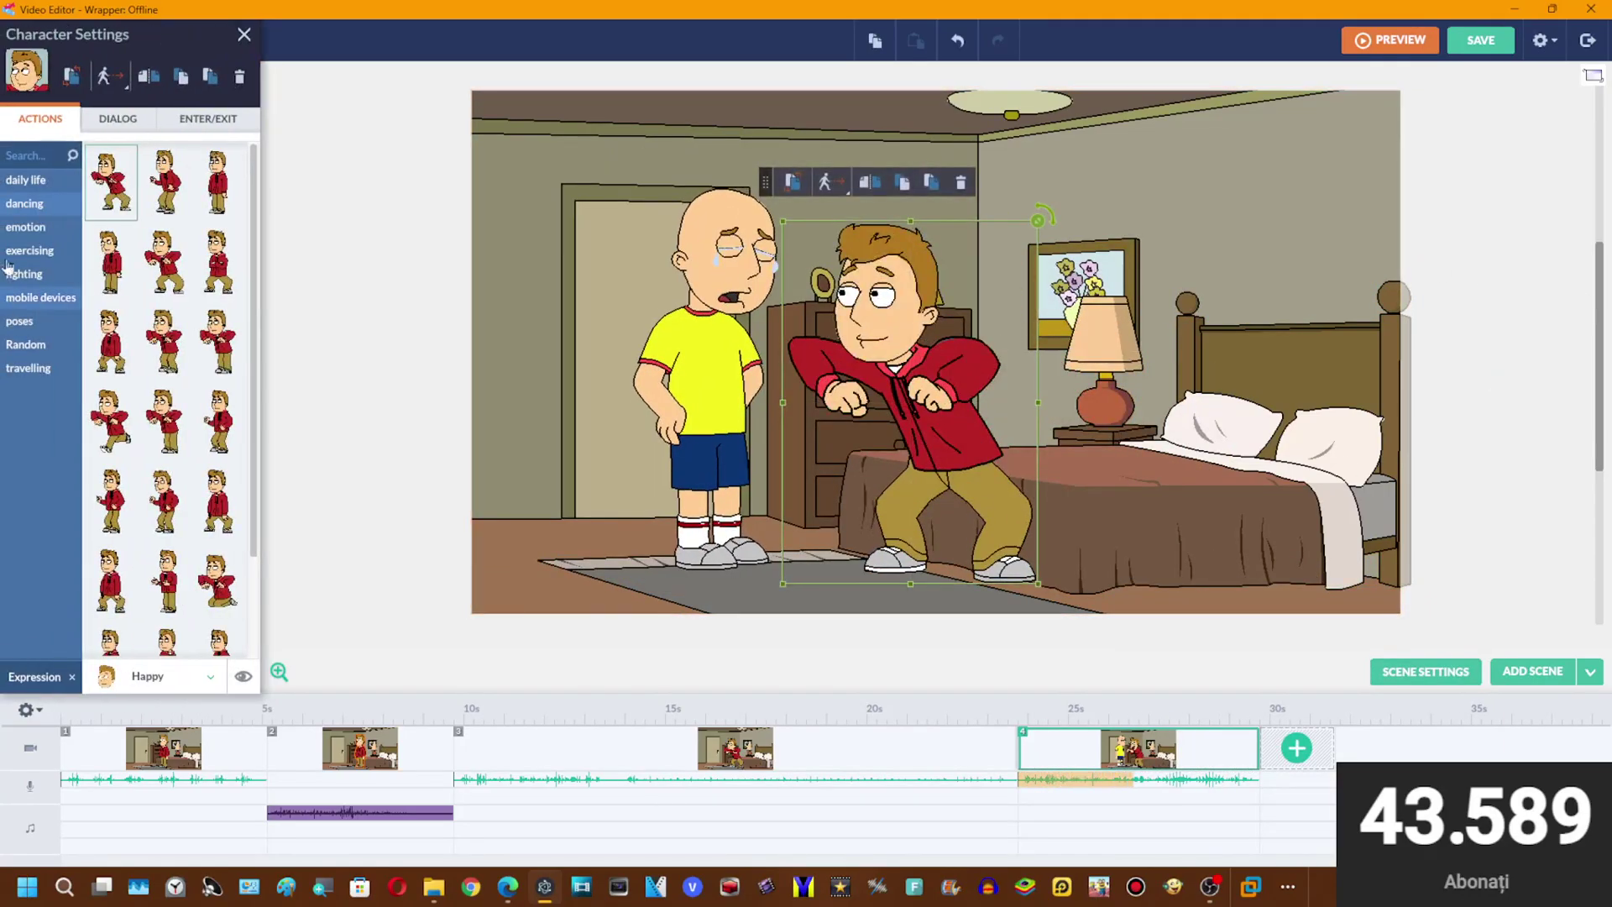
click(25, 227)
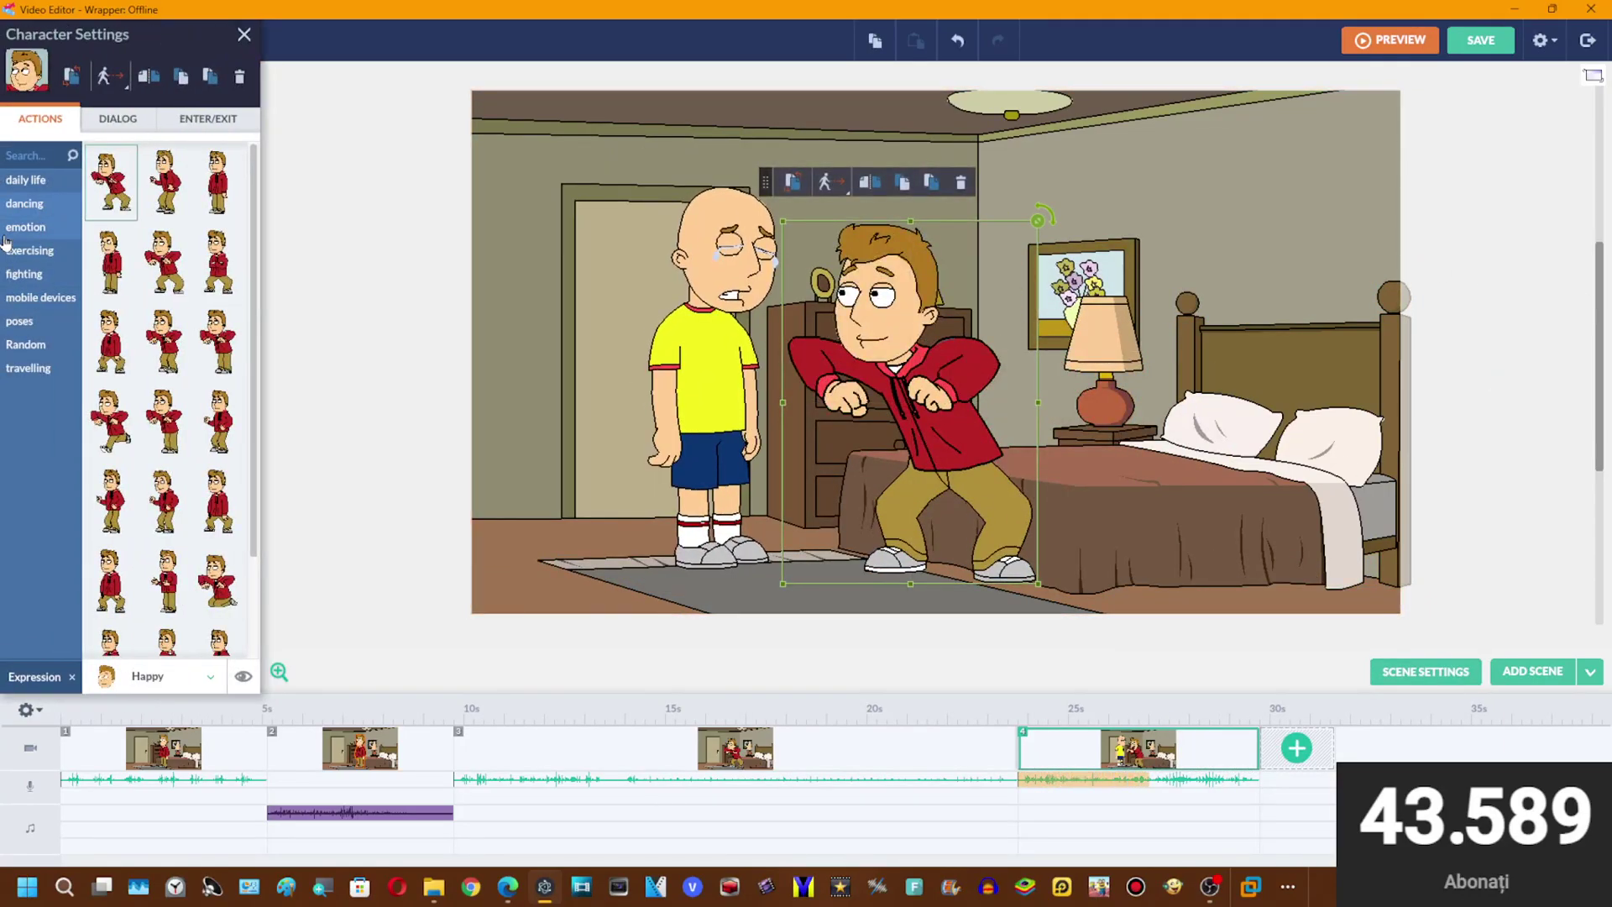
click(122, 604)
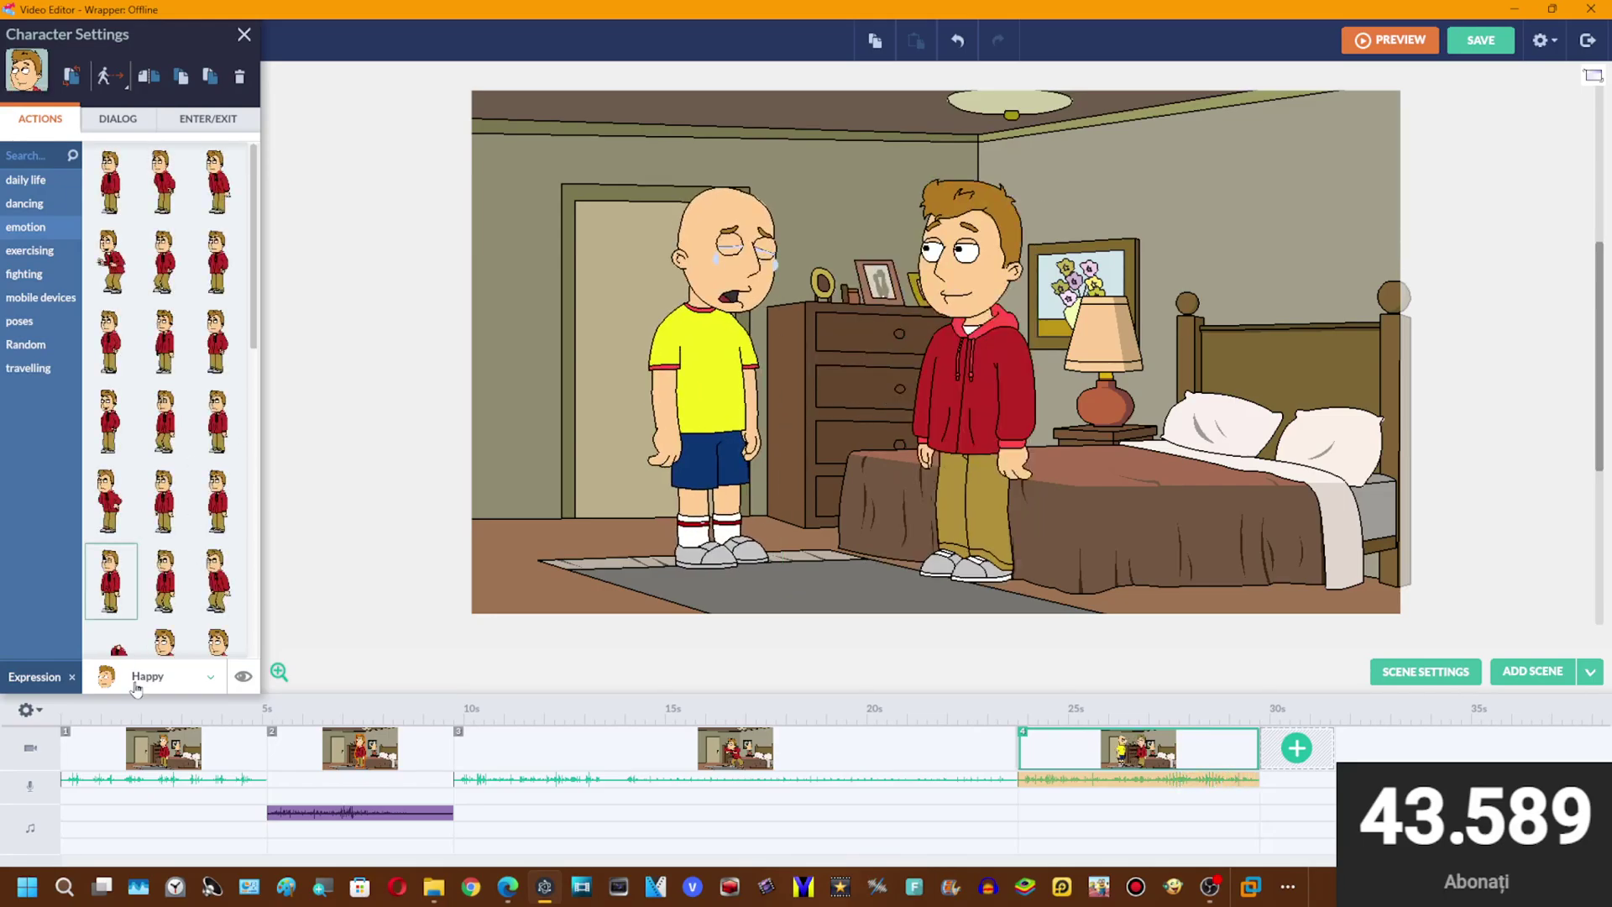
click(136, 685)
click(126, 519)
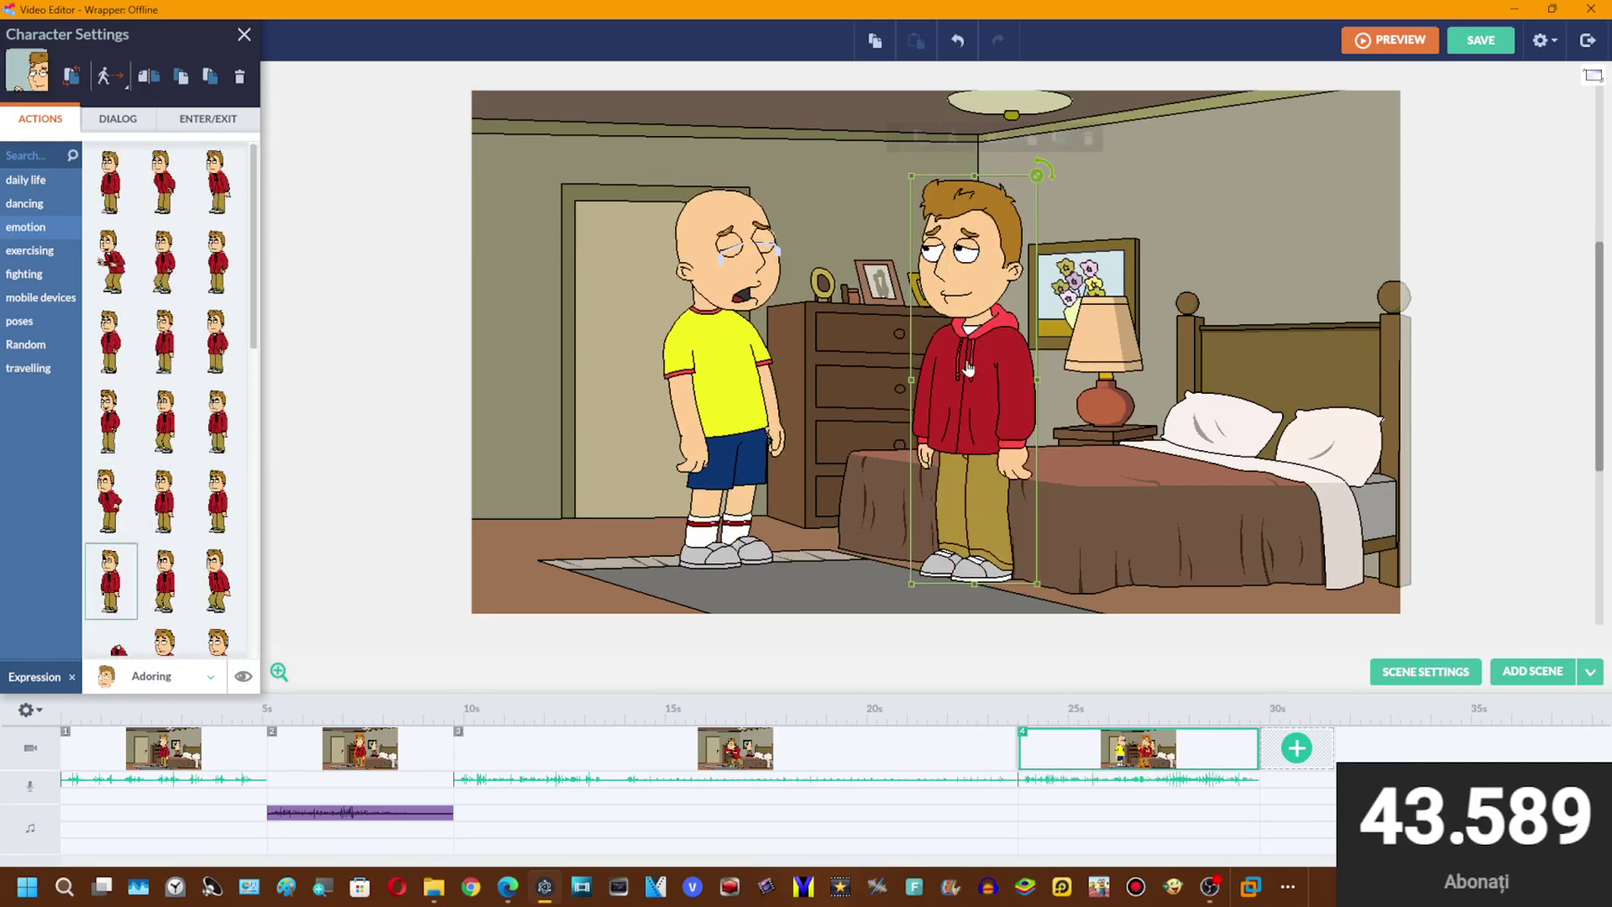
drag(968, 370, 953, 372)
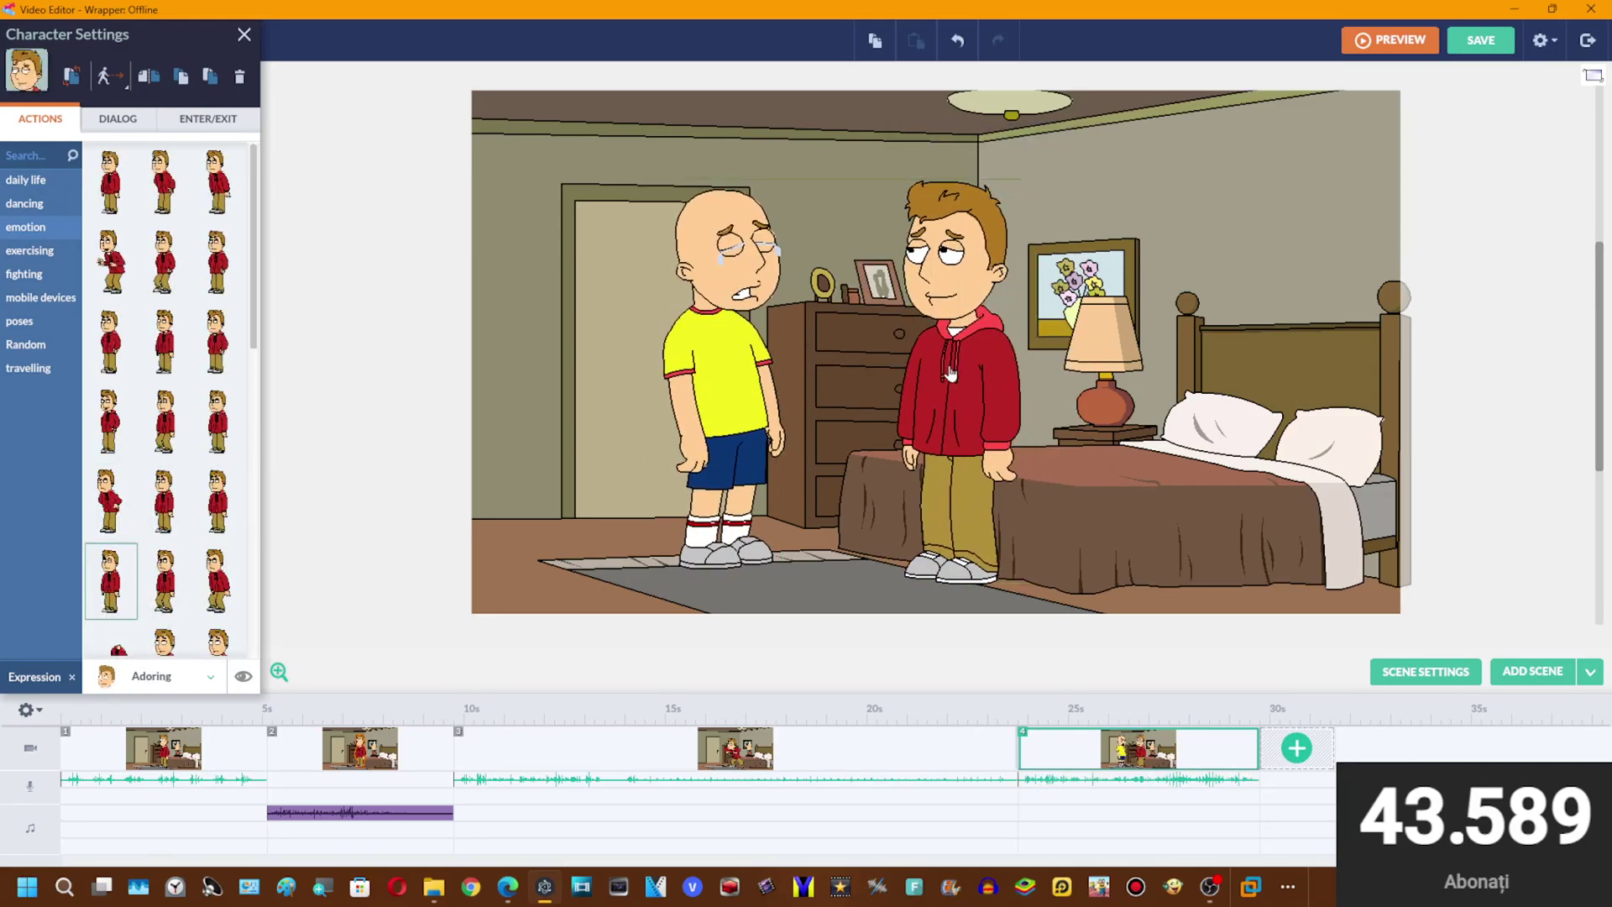
- Change the red-hoodie character's action to the worried emotion with both hands raised
click(154, 514)
click(358, 529)
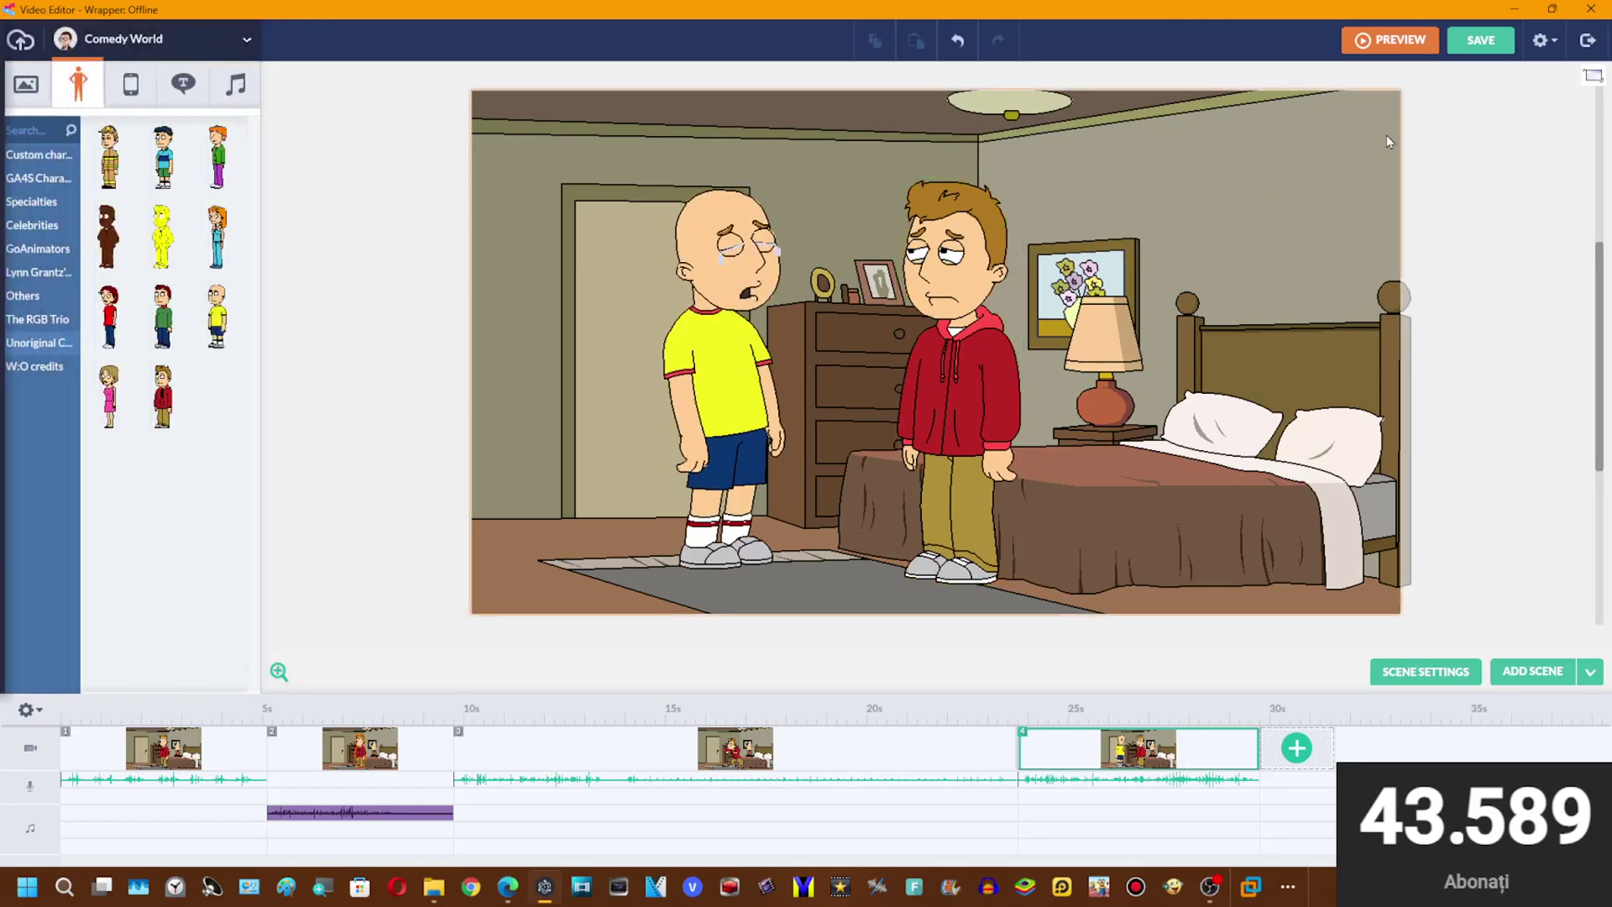
- Remove the fourth scene's visual effect and extend the scene to a duration of 6.25, ending at 30.00
click(1589, 76)
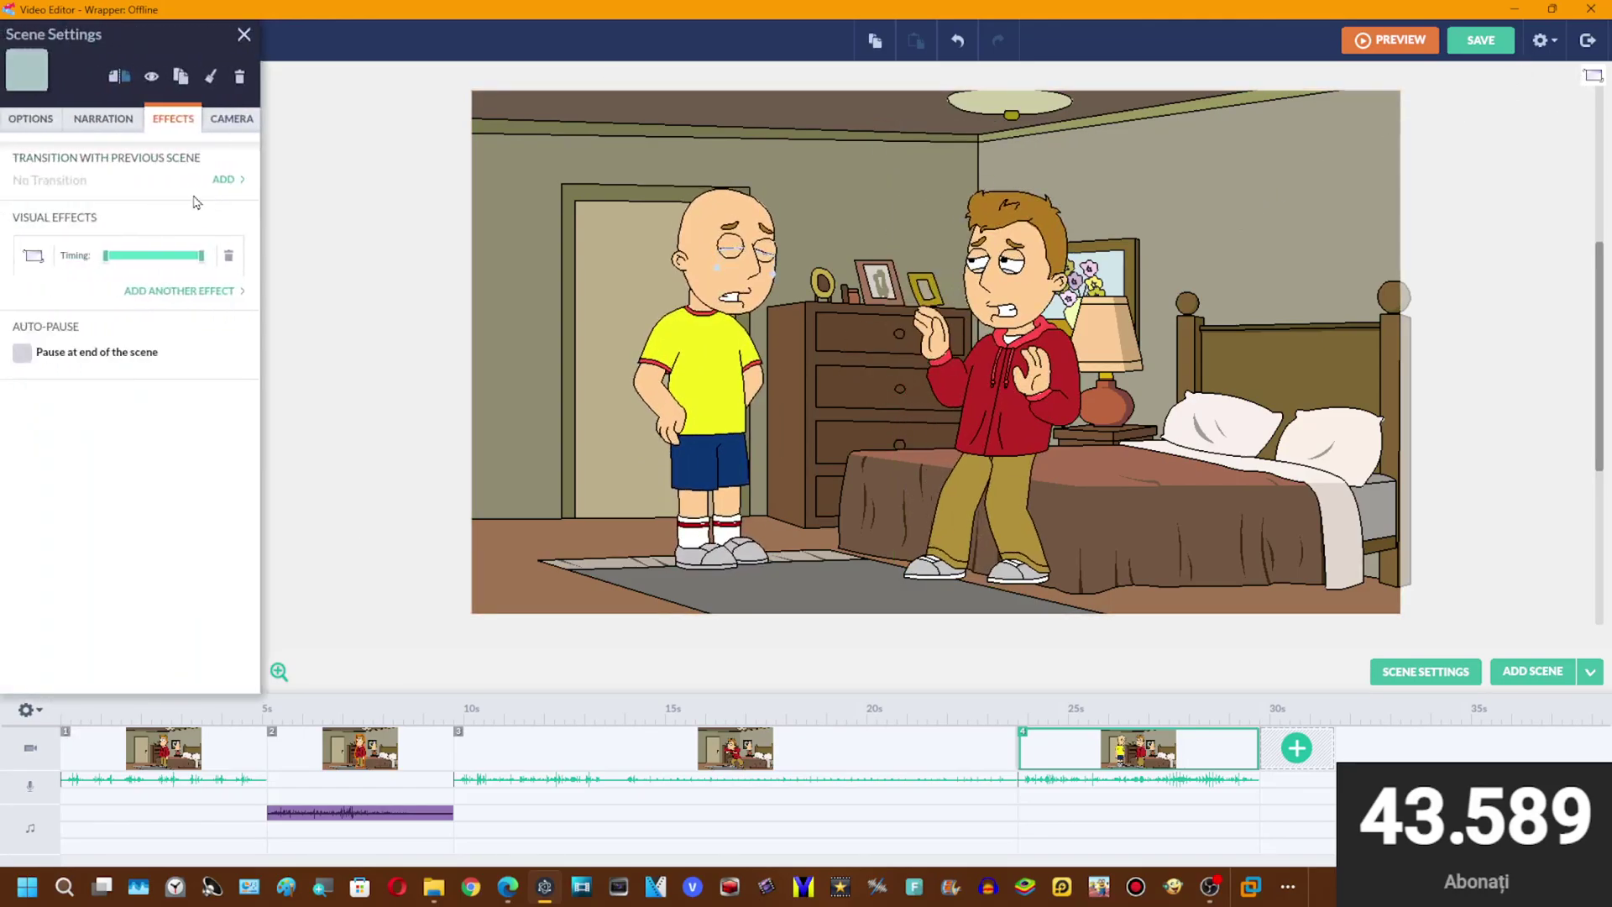
click(231, 261)
click(331, 353)
drag(1250, 745, 1261, 744)
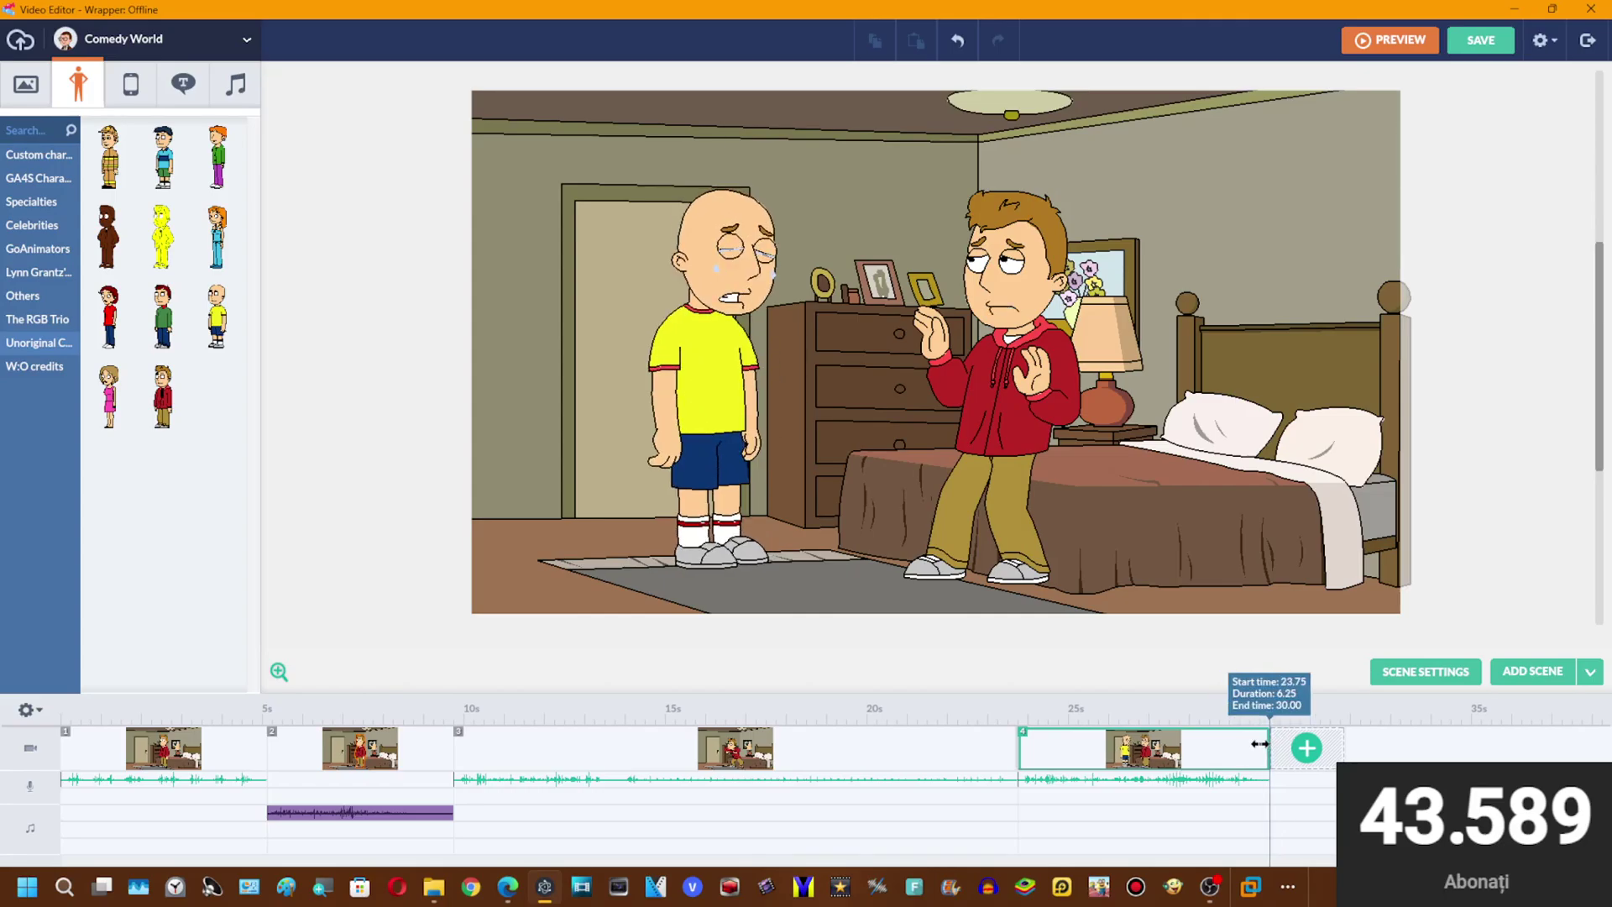
- Save the video with the title "gonutts.net is now tts.town" and close the editor
click(1481, 39)
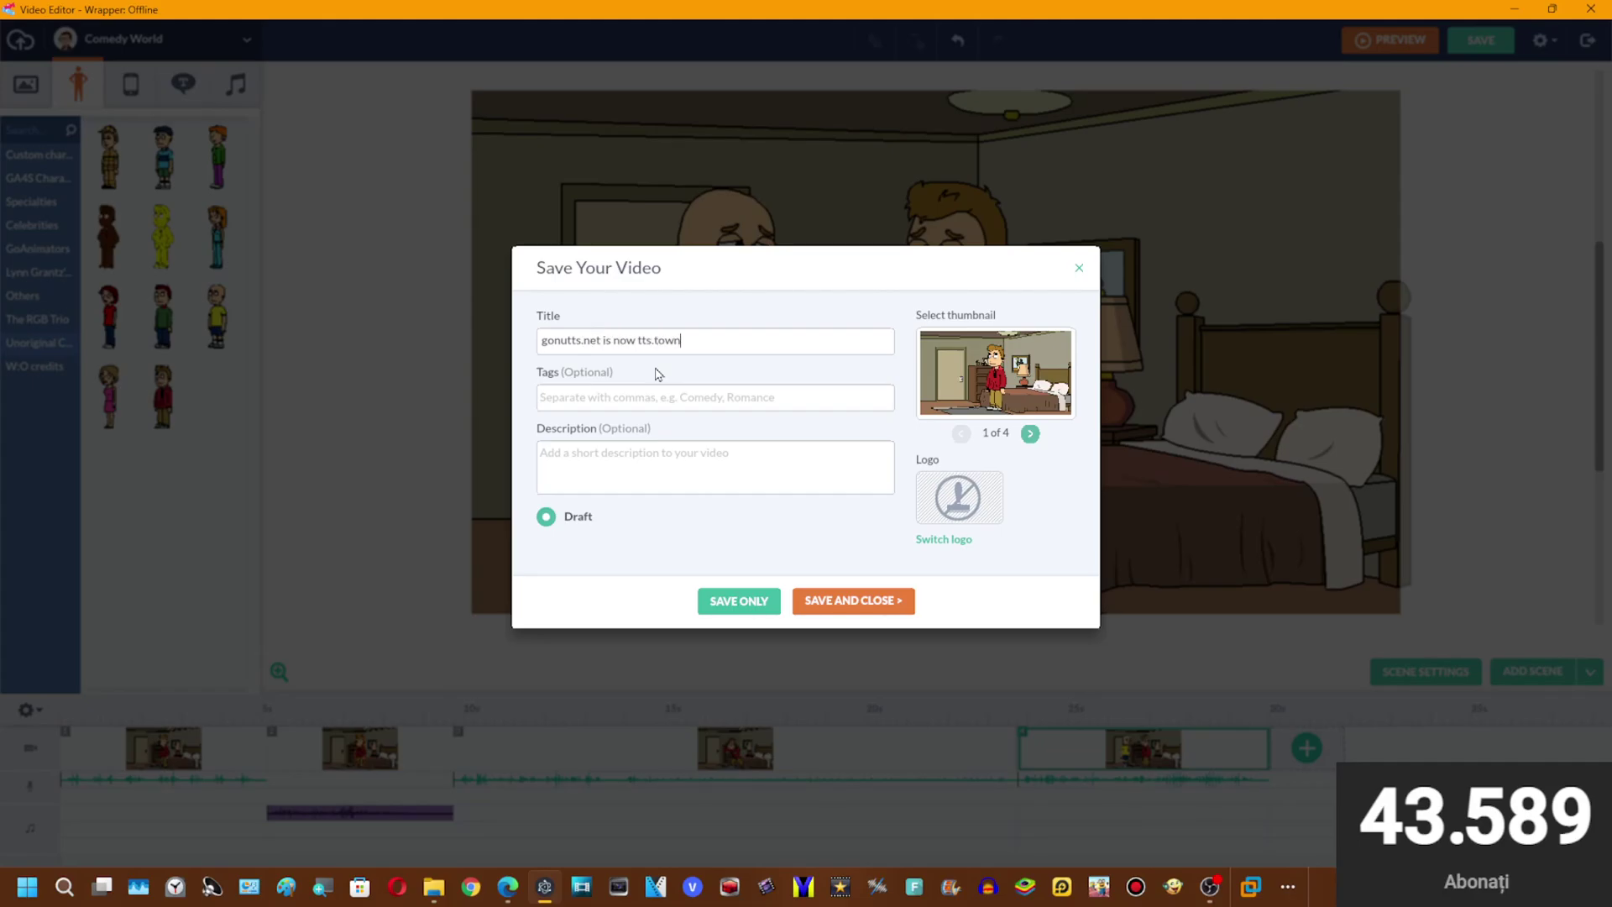
click(850, 601)
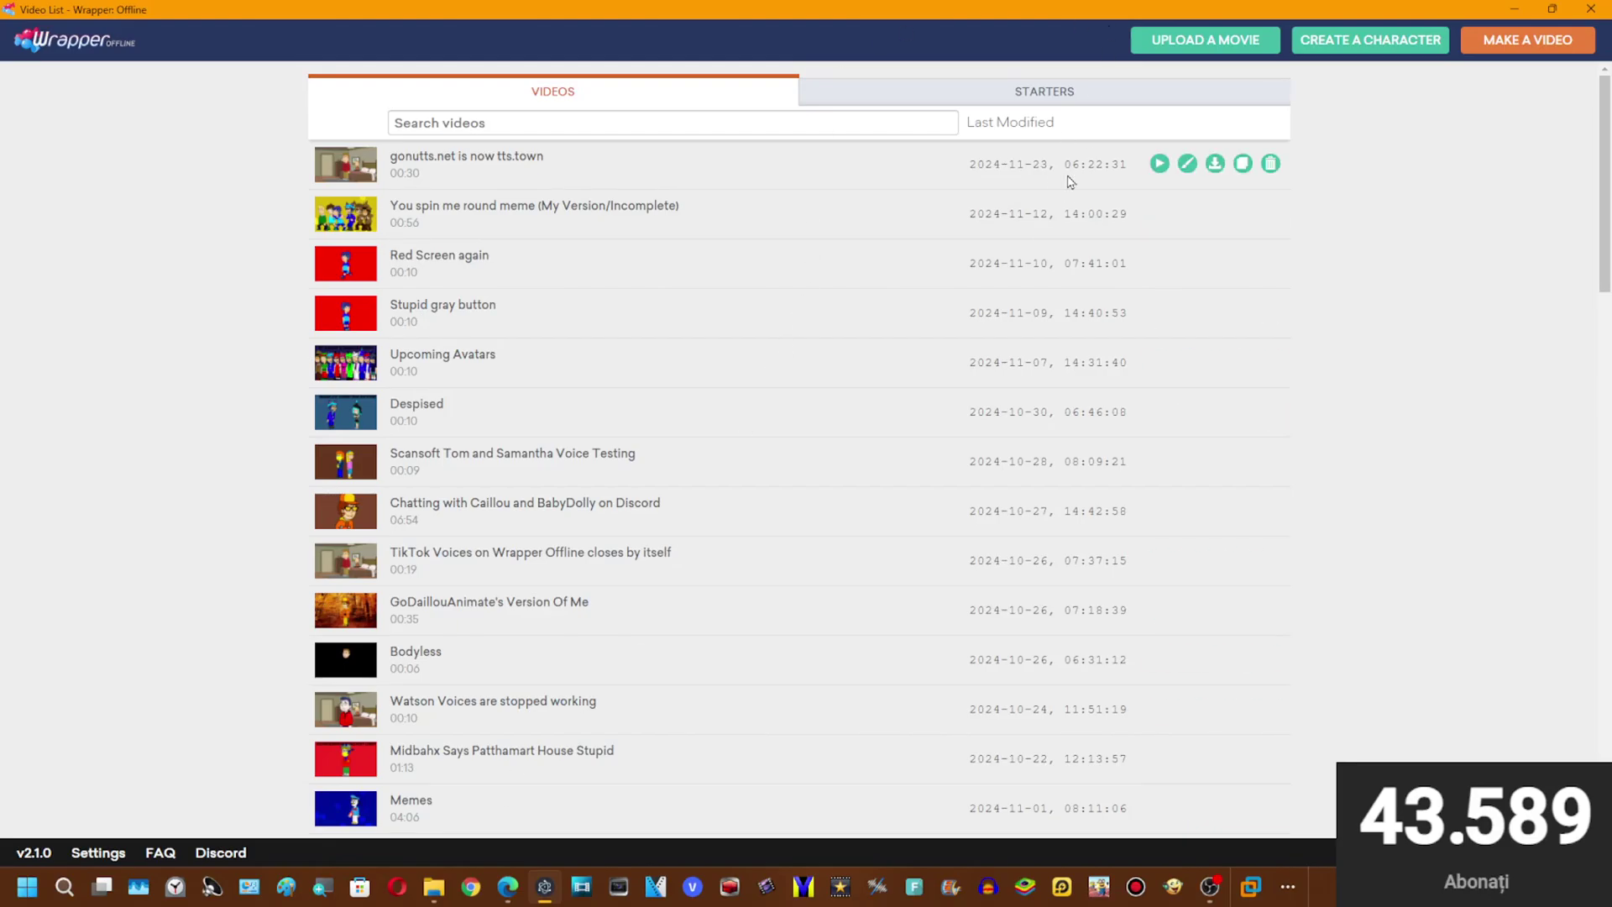
click(1160, 164)
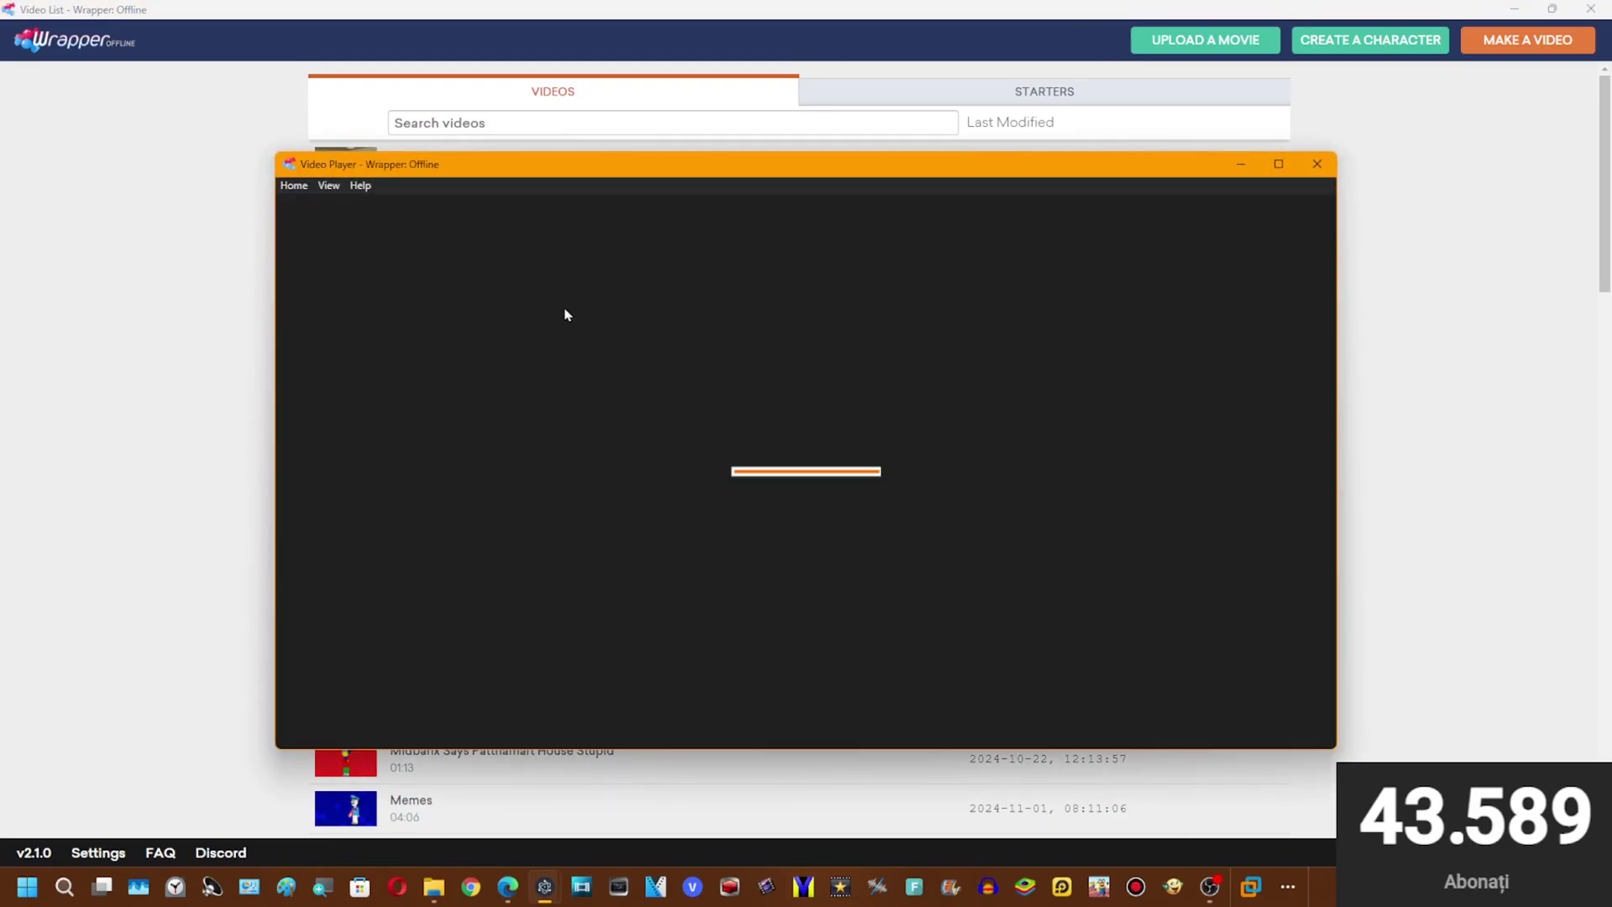
right_click(565, 310)
mouse_move(658, 383)
click(839, 385)
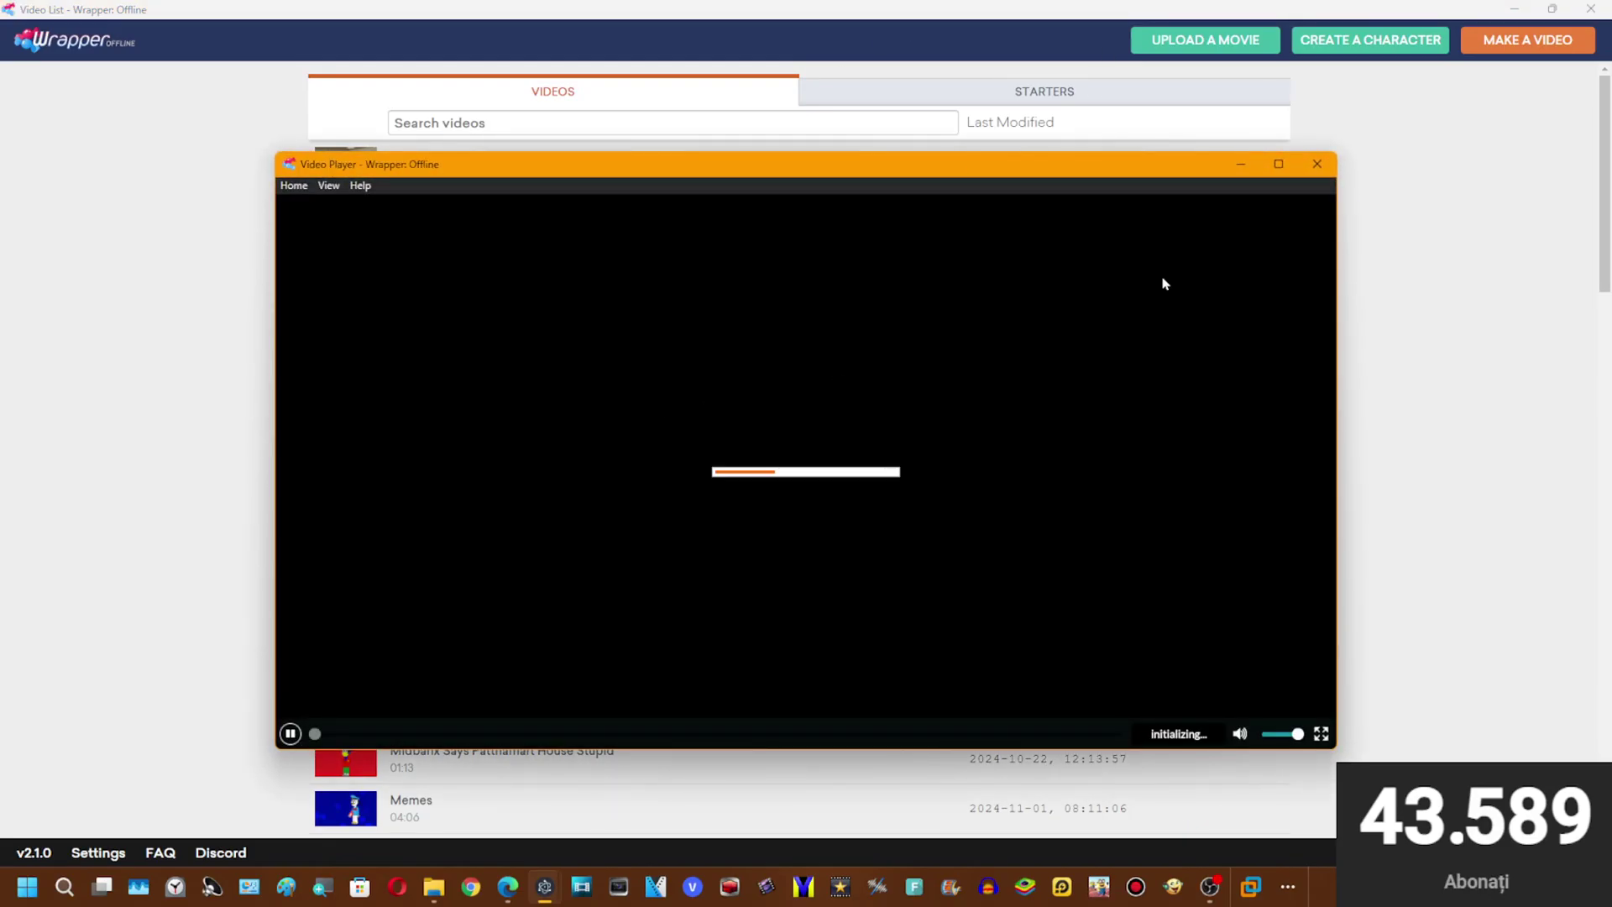
click(1315, 165)
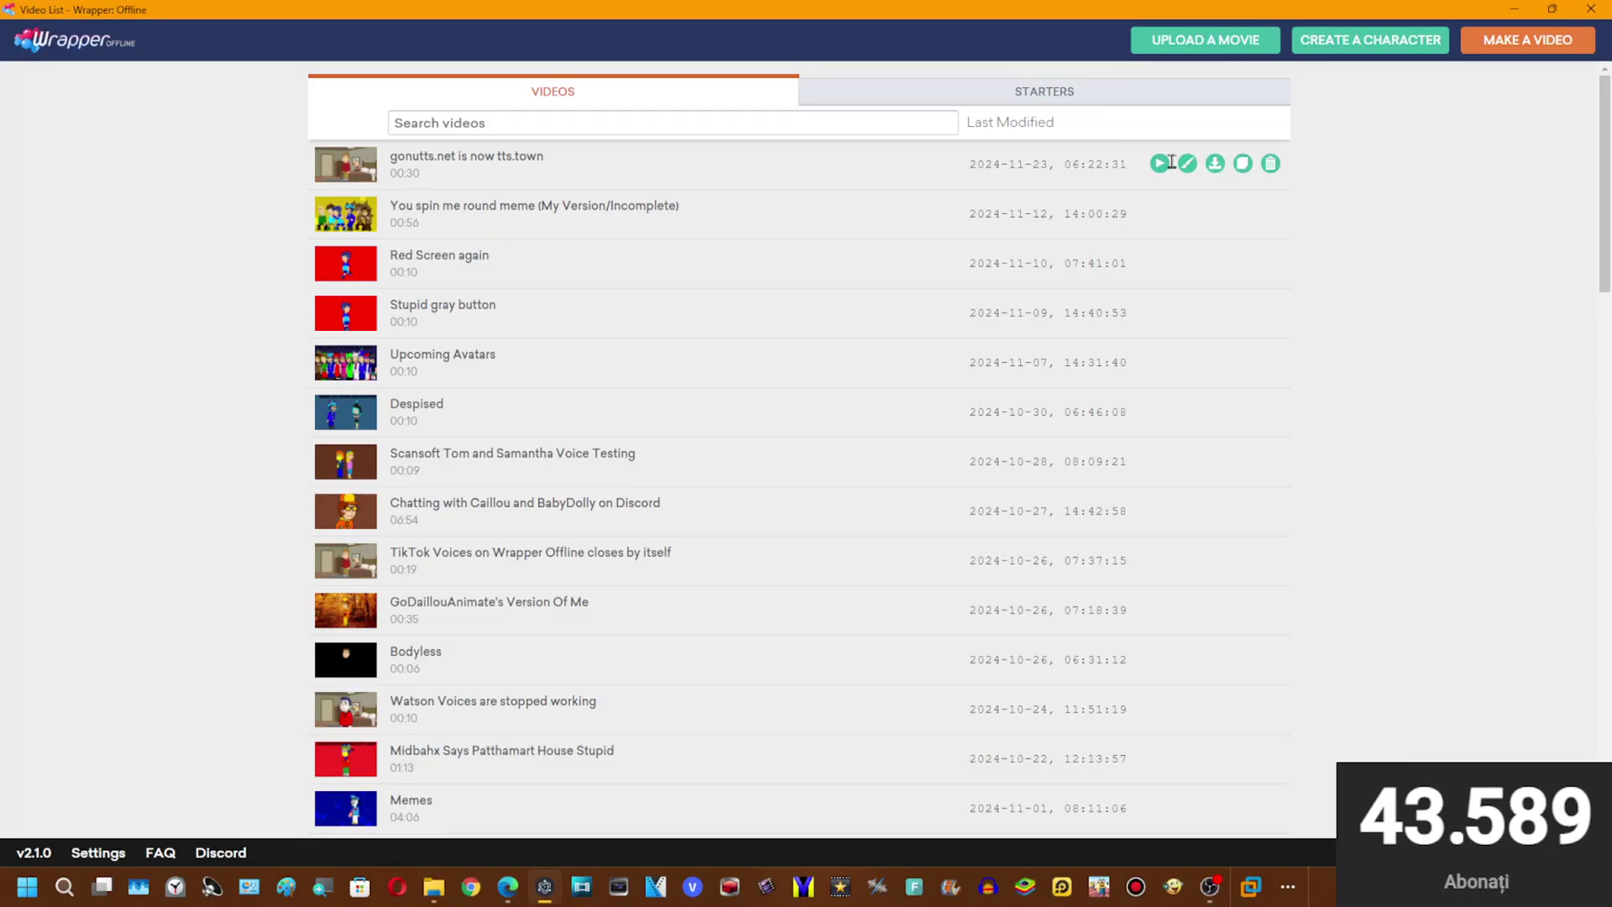
- Play the saved video "gonutts.net is now tts.town" in the video player
click(1160, 164)
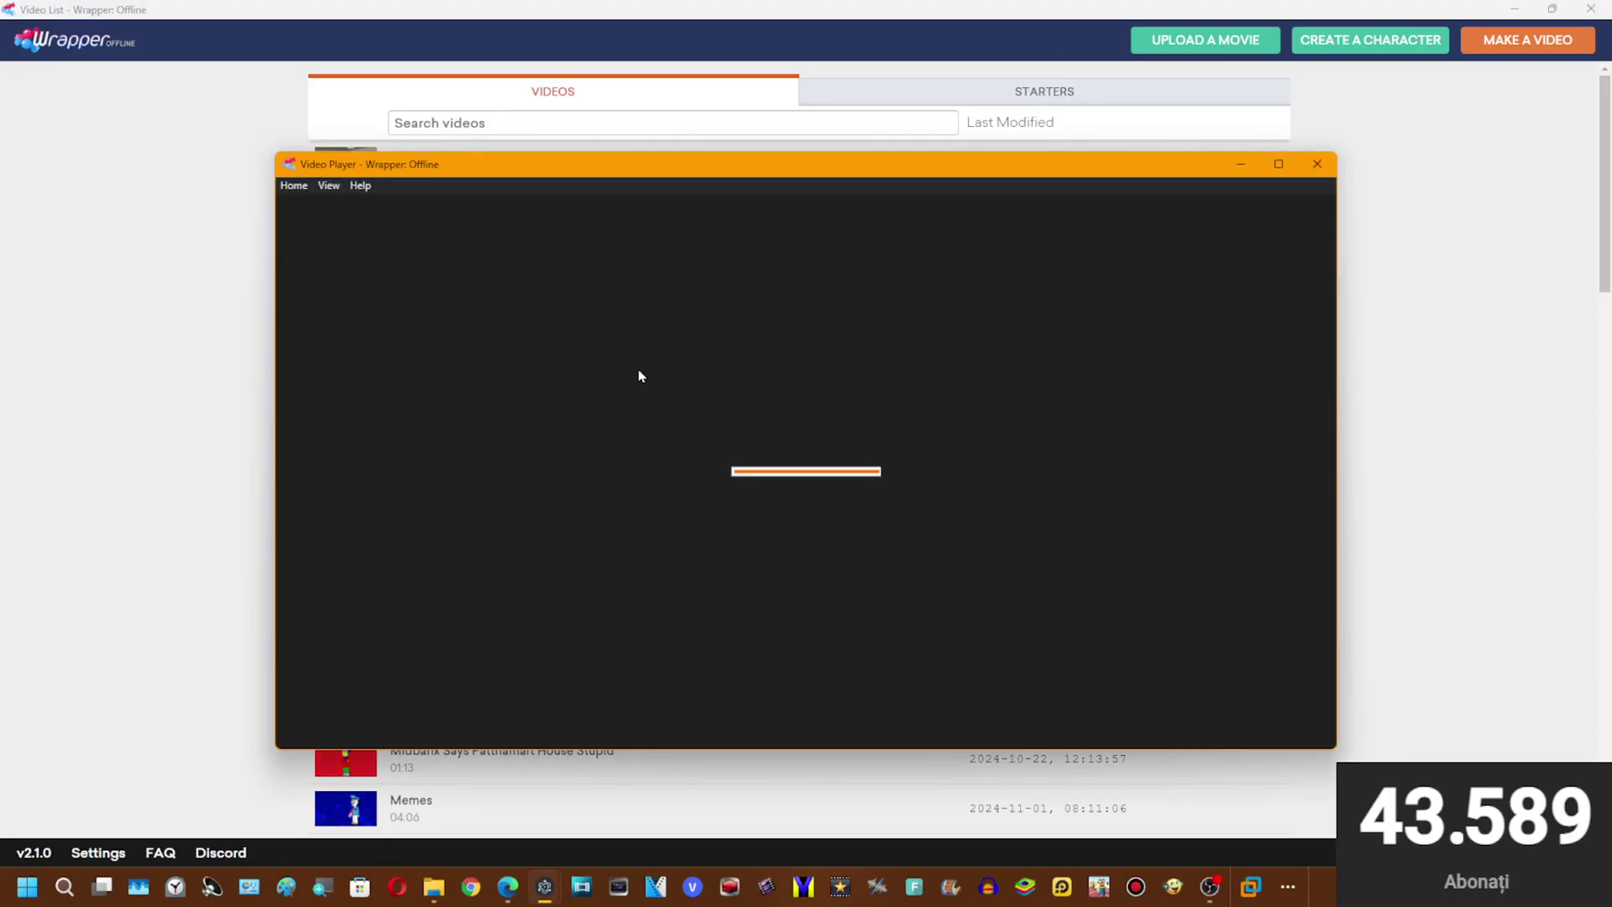
right_click(640, 371)
mouse_move(768, 450)
click(928, 453)
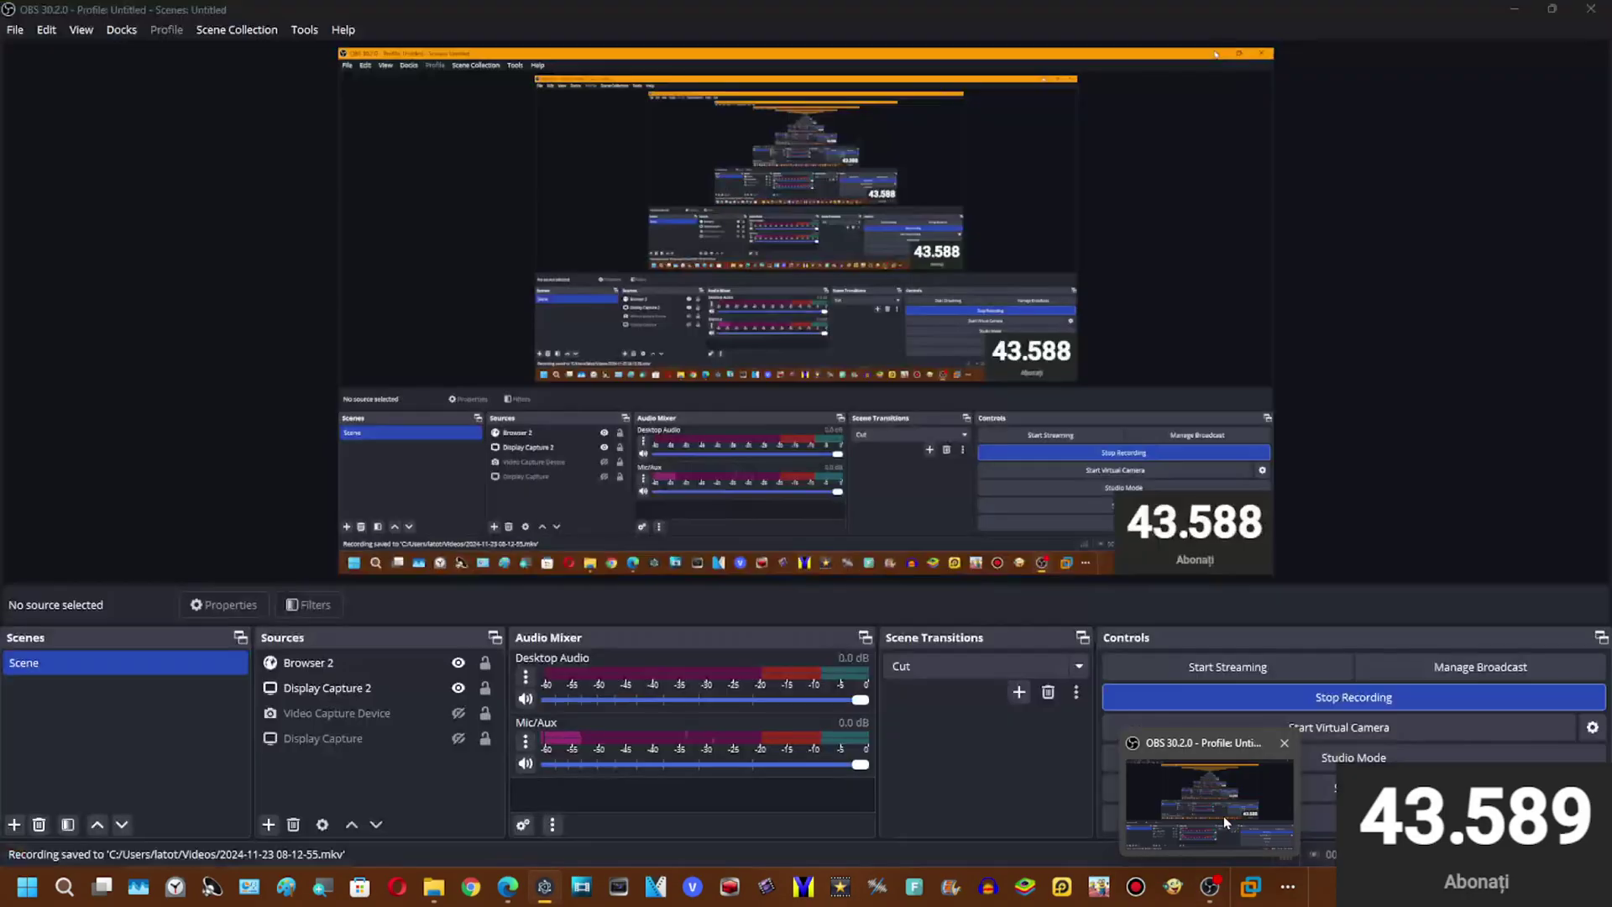
mouse_move(522, 551)
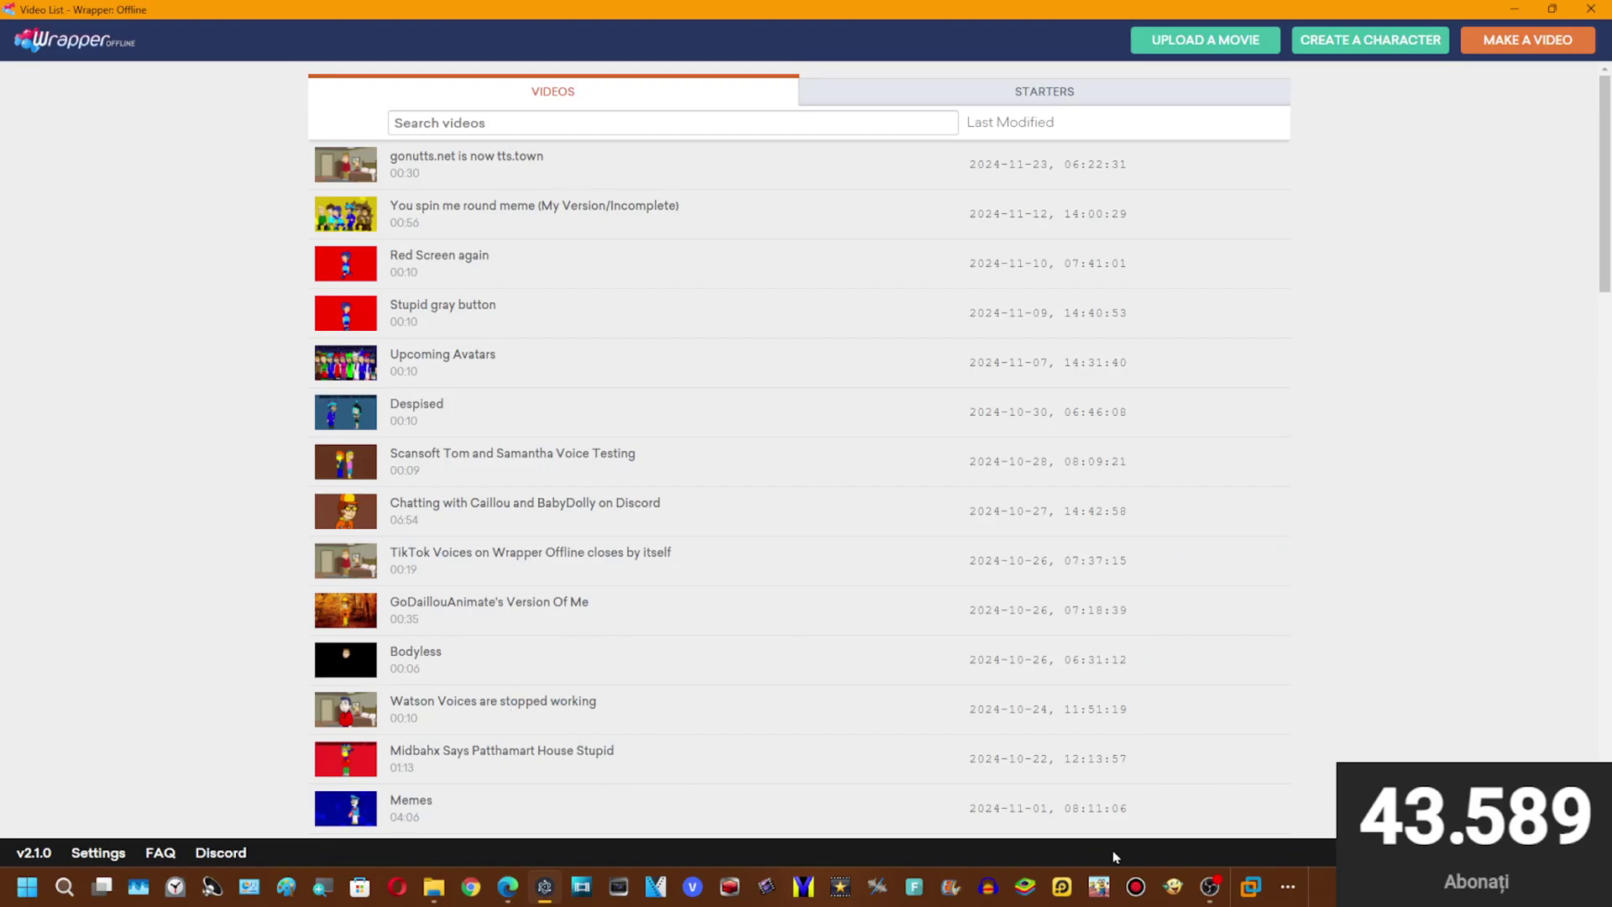
click(1209, 886)
click(1148, 507)
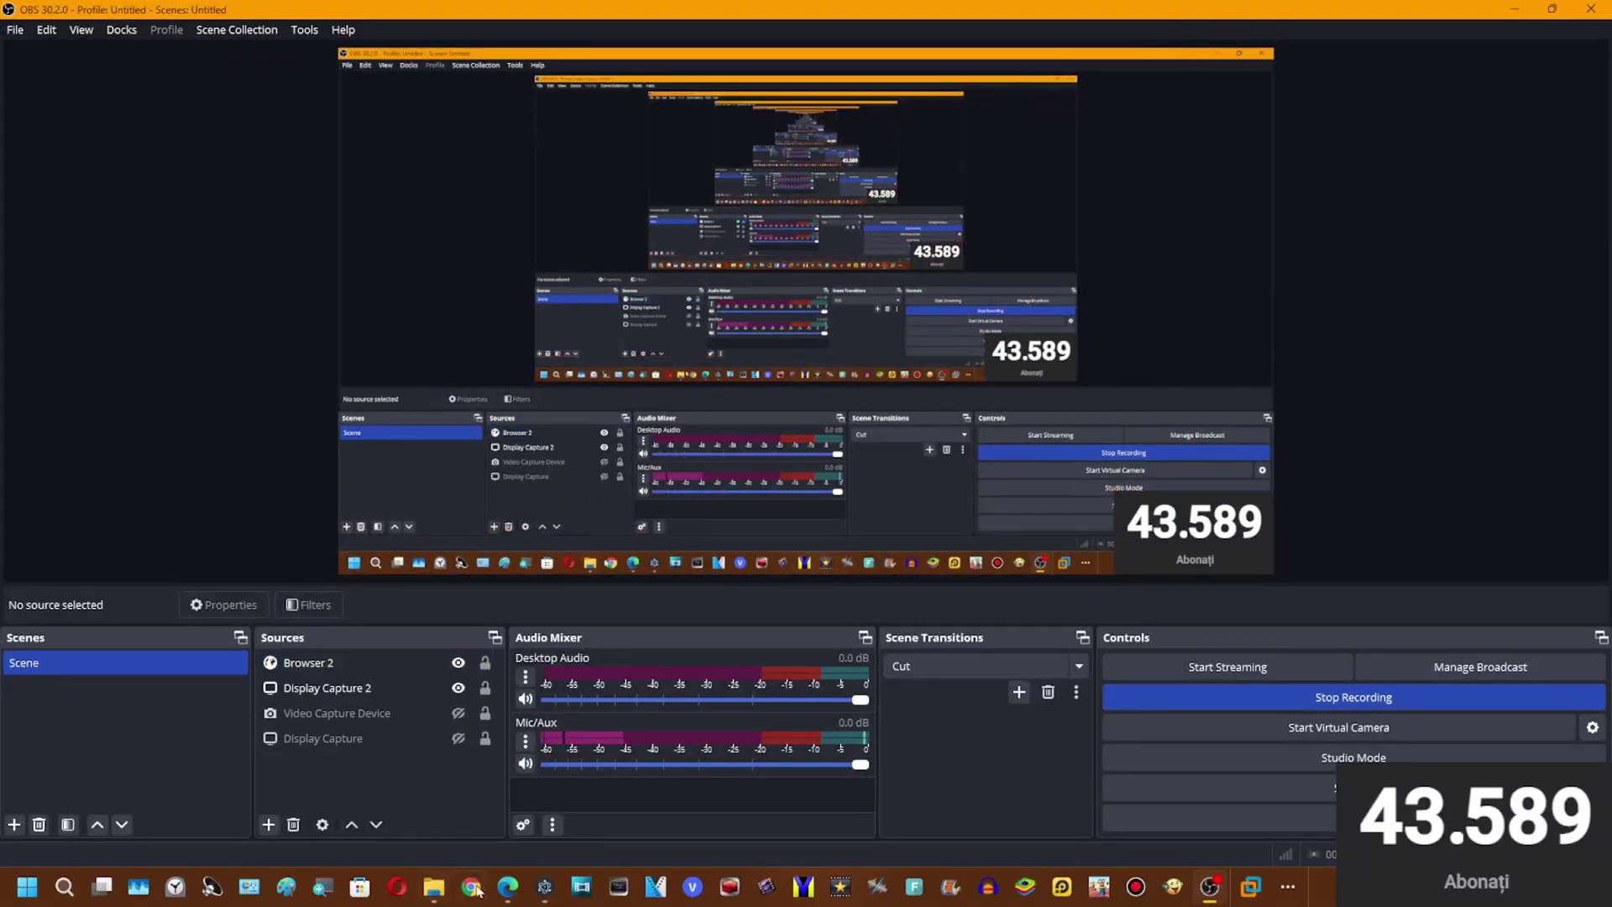
click(544, 886)
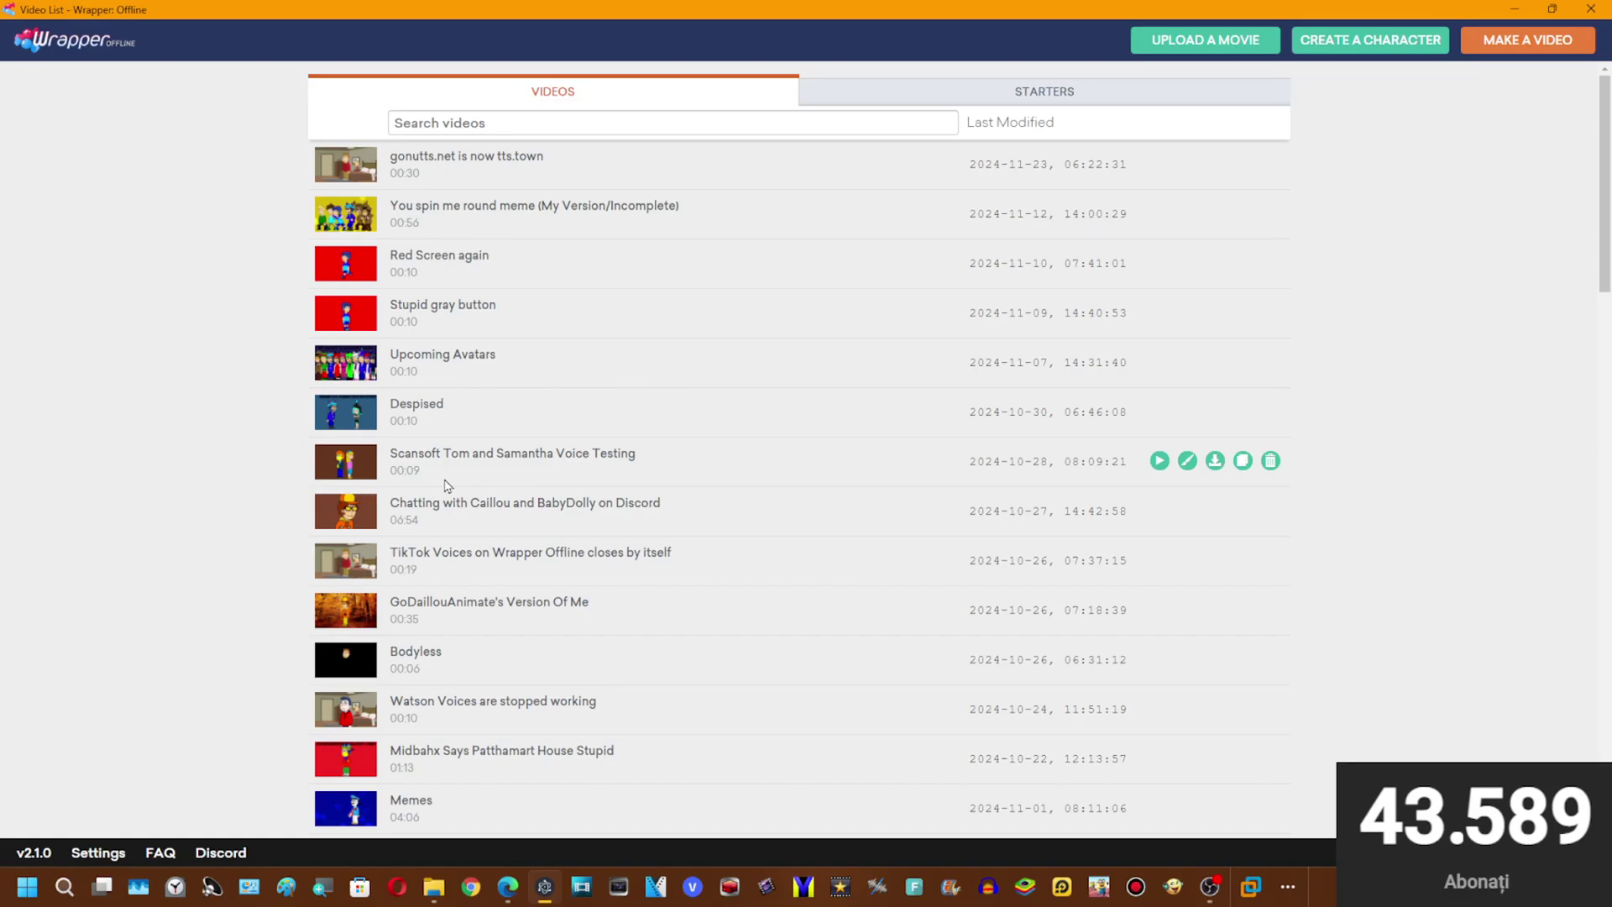
scroll(448, 486, down, 15)
scroll(446, 486, up, 15)
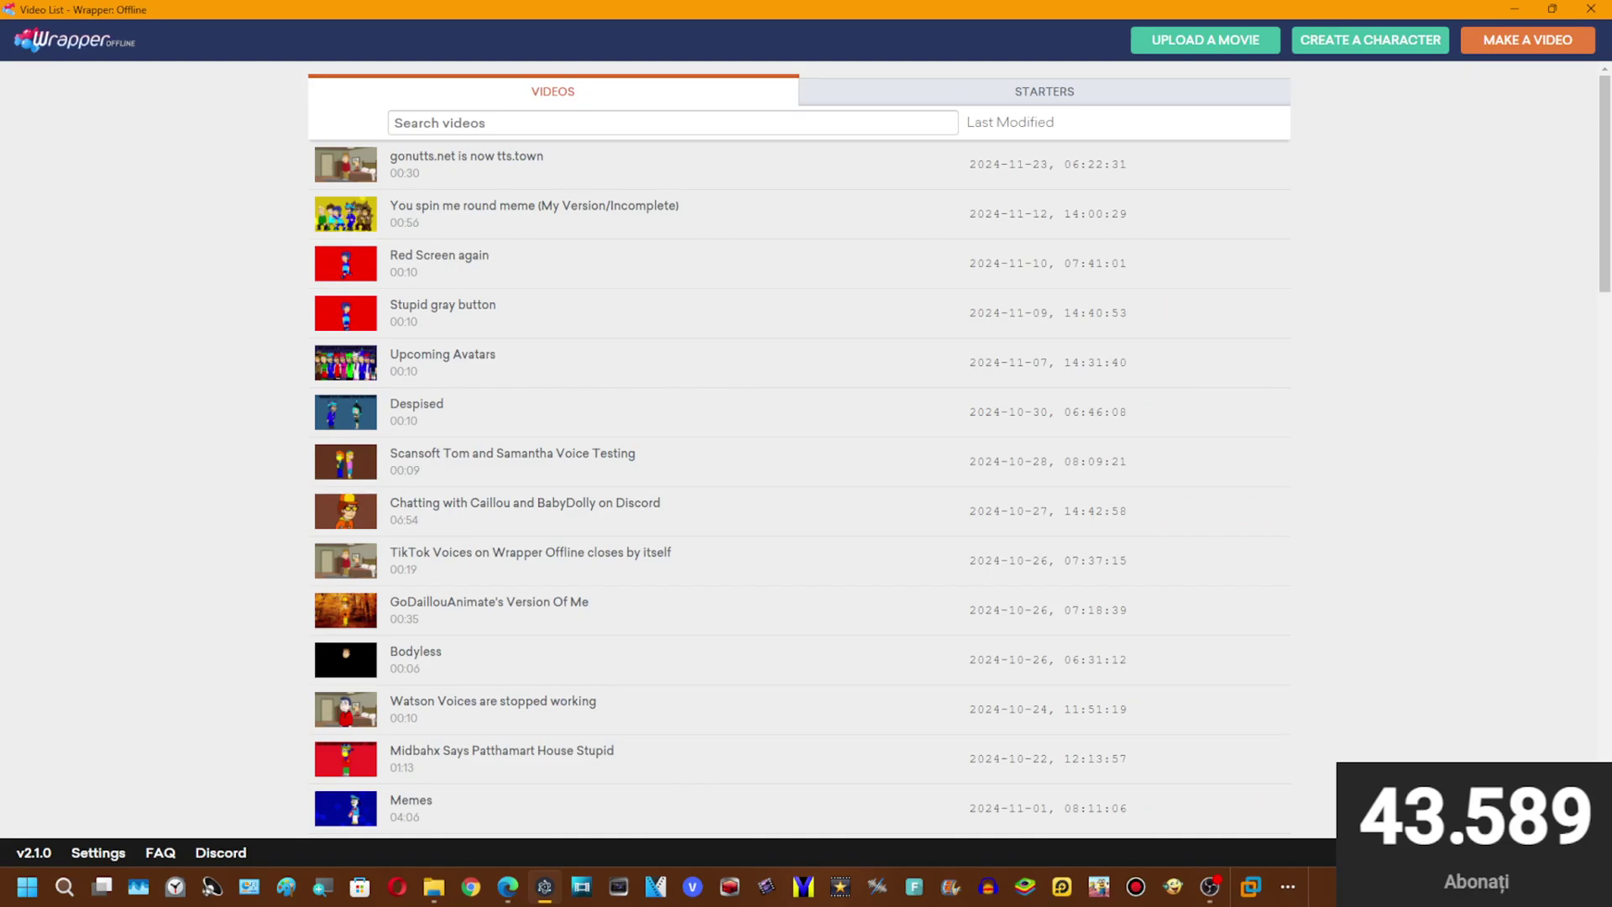
mouse_move(479, 350)
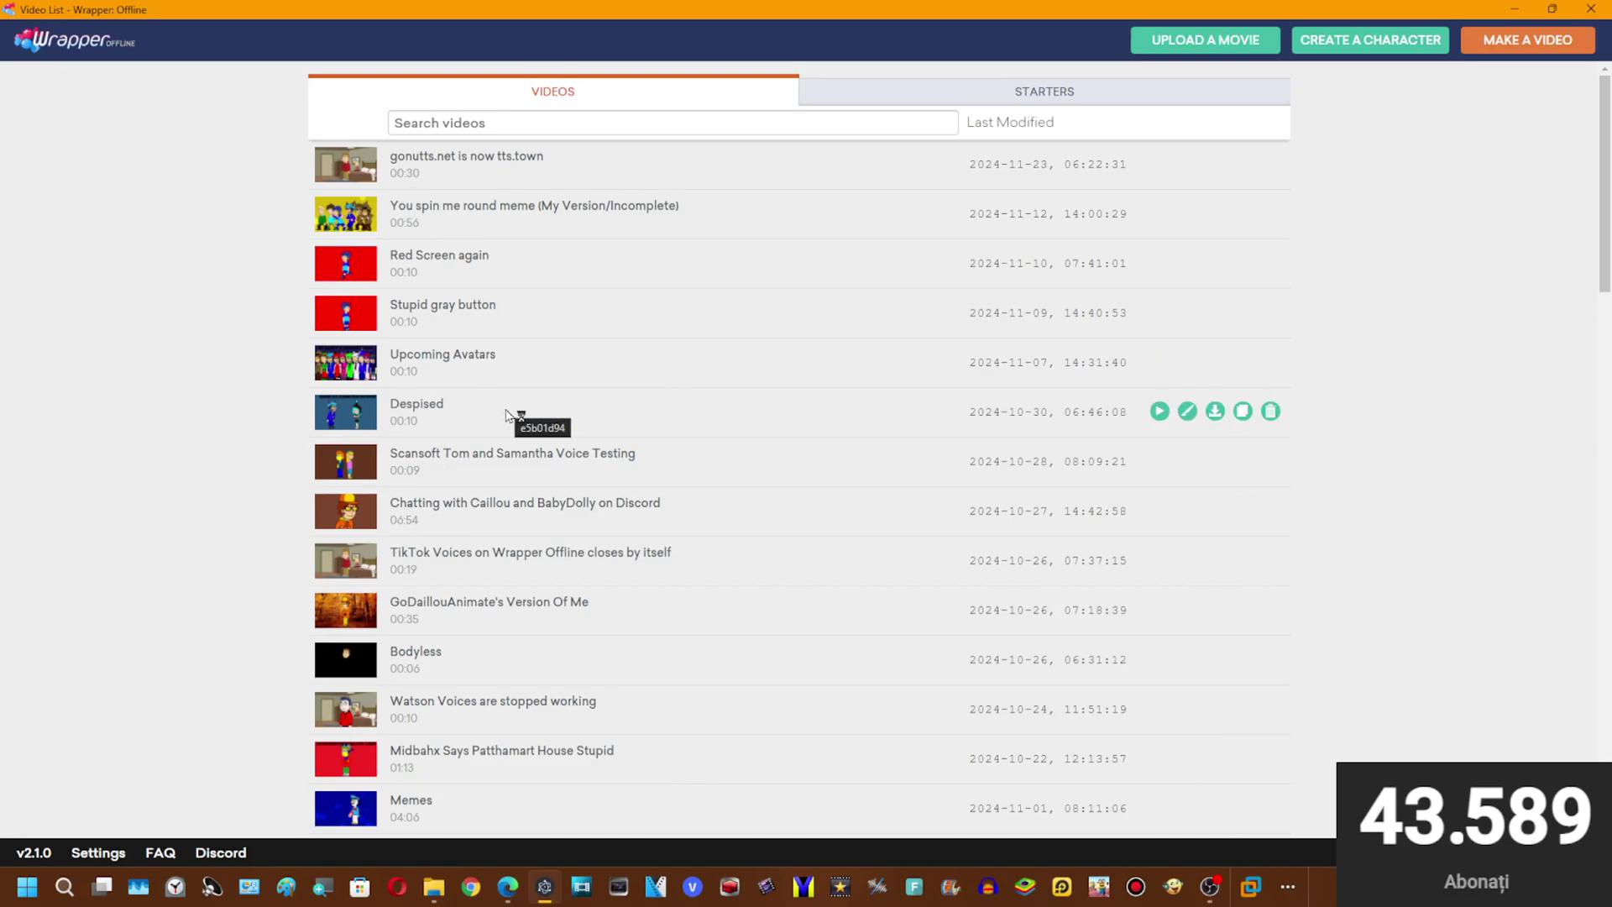